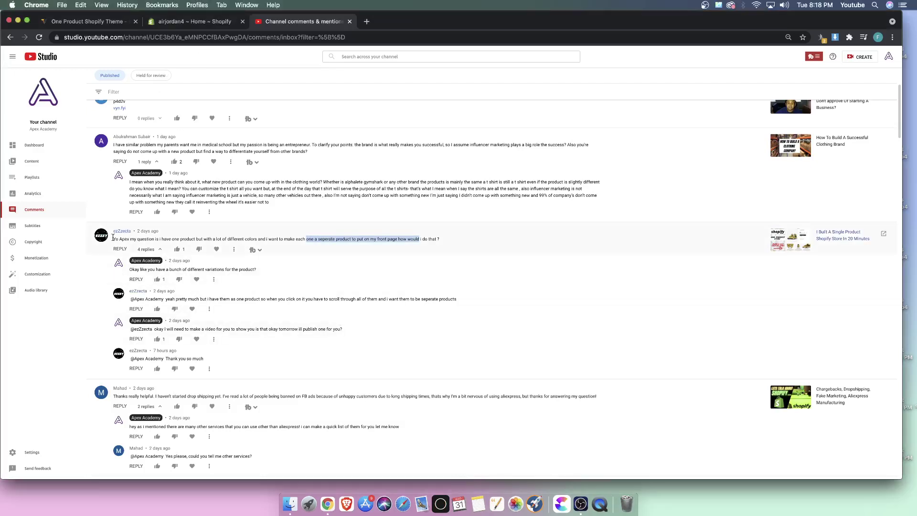
# Step: Extend the browser window's lower edge down to just above the Dock
pyautogui.click(189, 237)
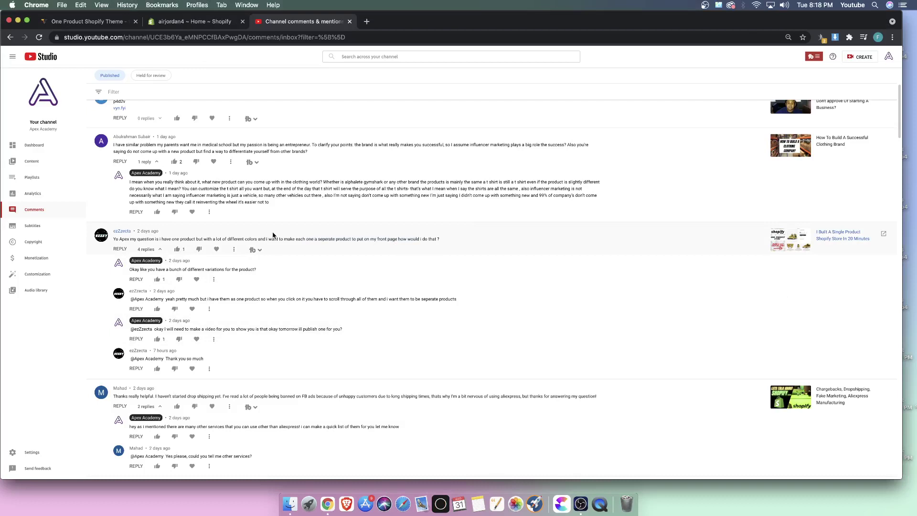
pyautogui.rightClick(450, 486)
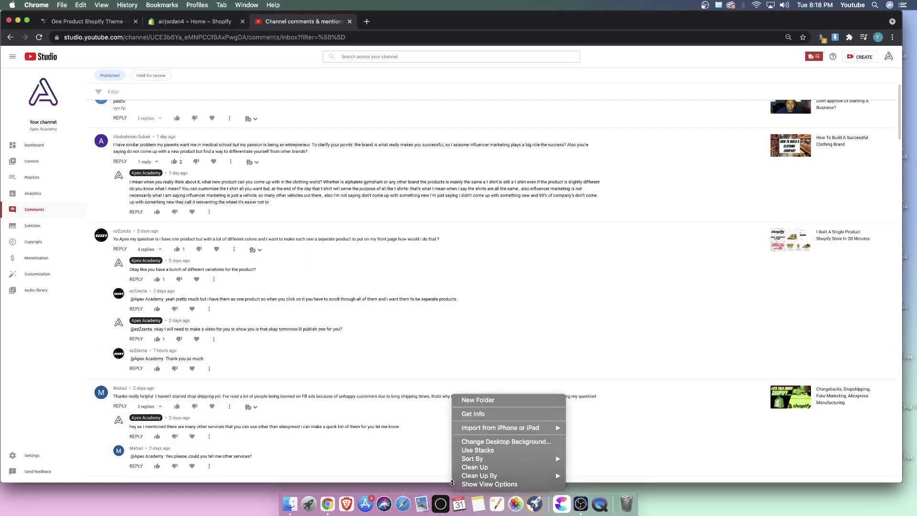
pyautogui.click(403, 489)
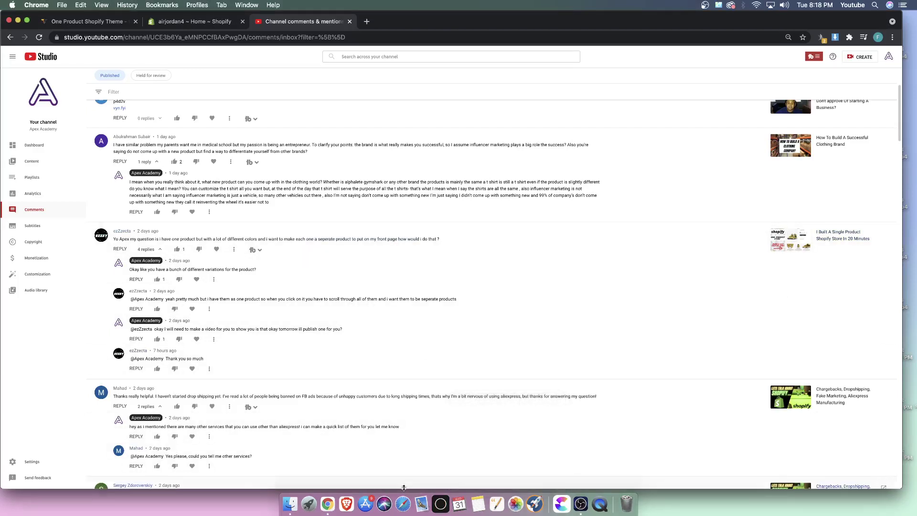
pyautogui.moveTo(405, 488); pyautogui.dragTo(406, 493)
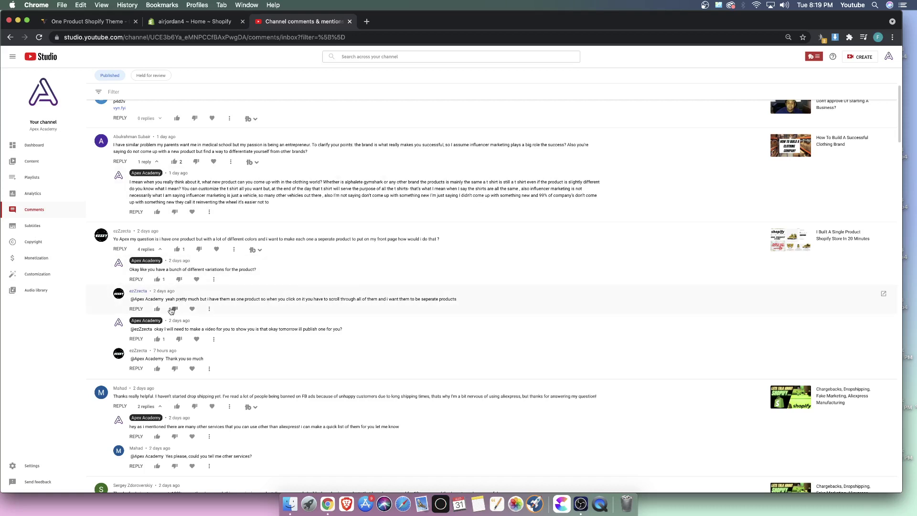
# Step: Open the airjordan4 online store from the Shopify admin and review its home page sections from the featured product to the blog
pyautogui.click(191, 23)
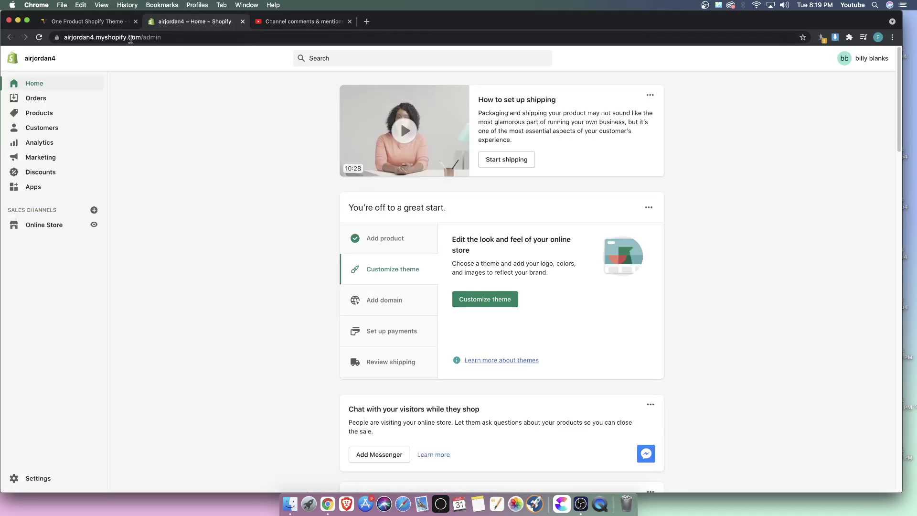
pyautogui.click(91, 225)
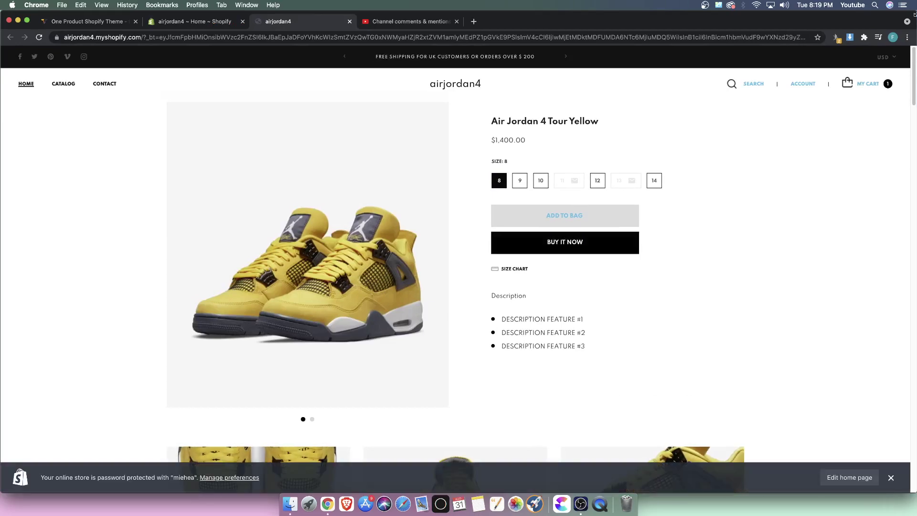
pyautogui.scroll(-10, 627, 241)
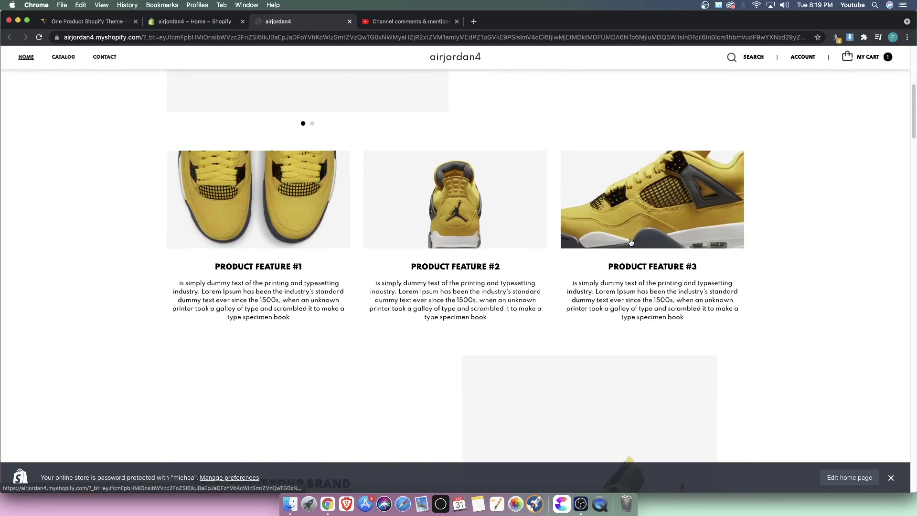
pyautogui.scroll(-15, 478, 253)
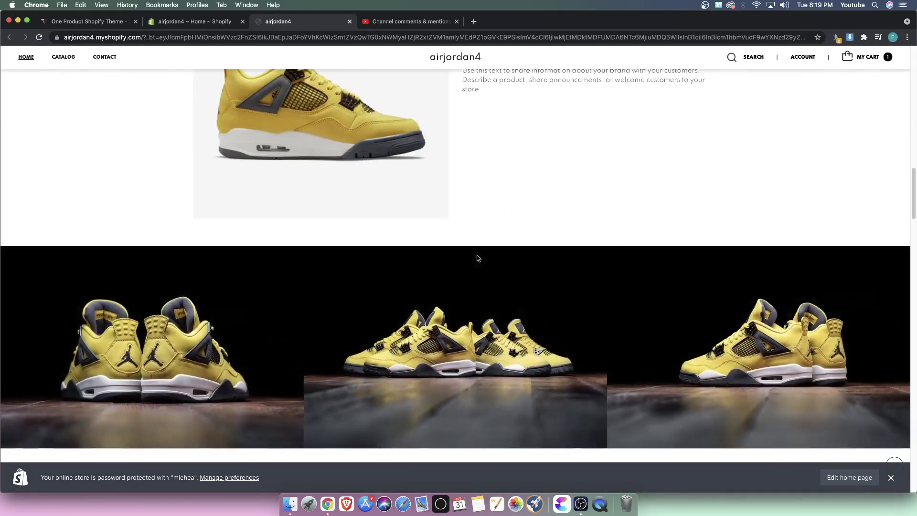
pyautogui.scroll(-7, 474, 258)
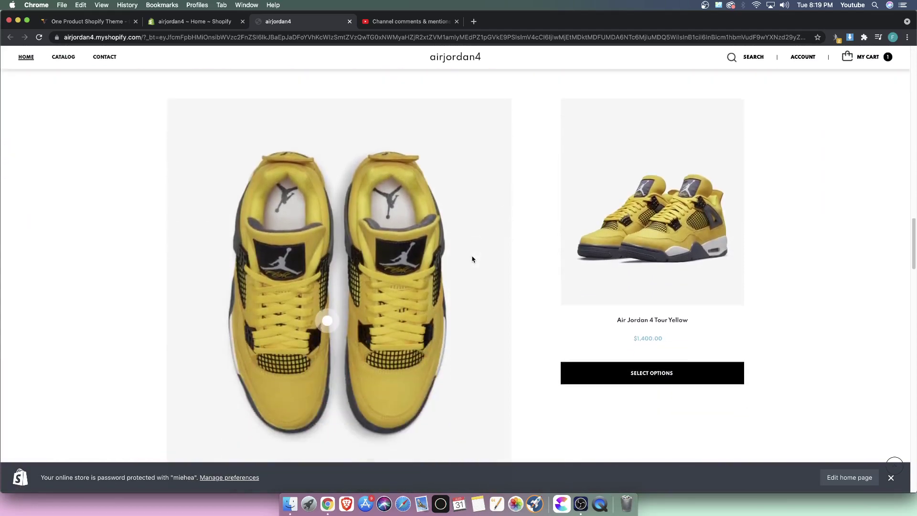
pyautogui.scroll(-15, 472, 259)
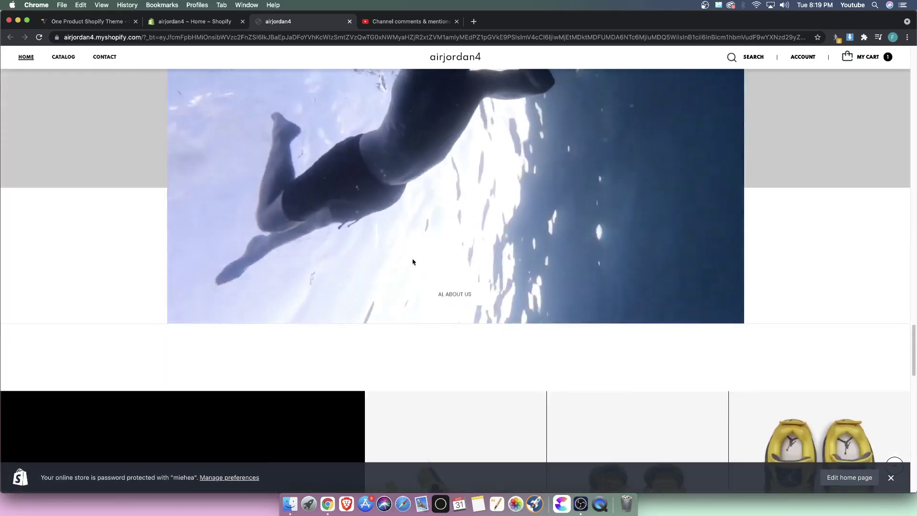
pyautogui.scroll(-15, 411, 262)
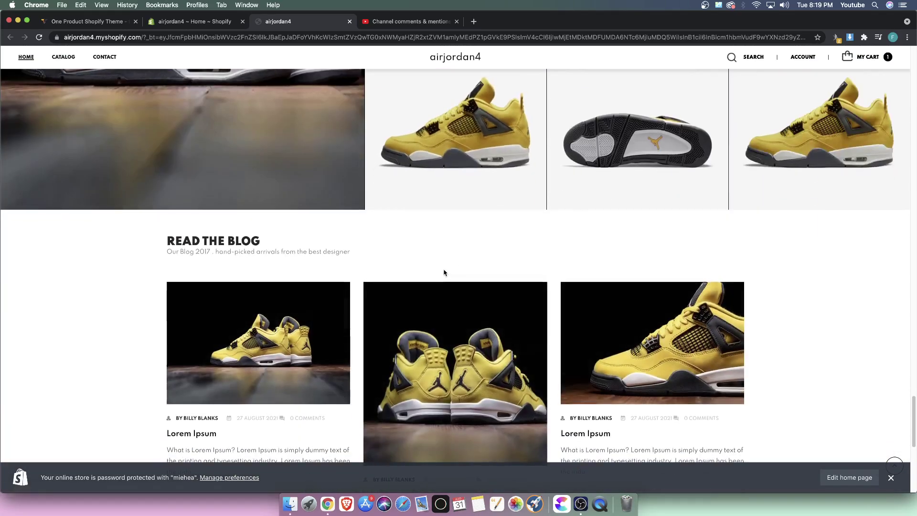
pyautogui.scroll(20, 443, 272)
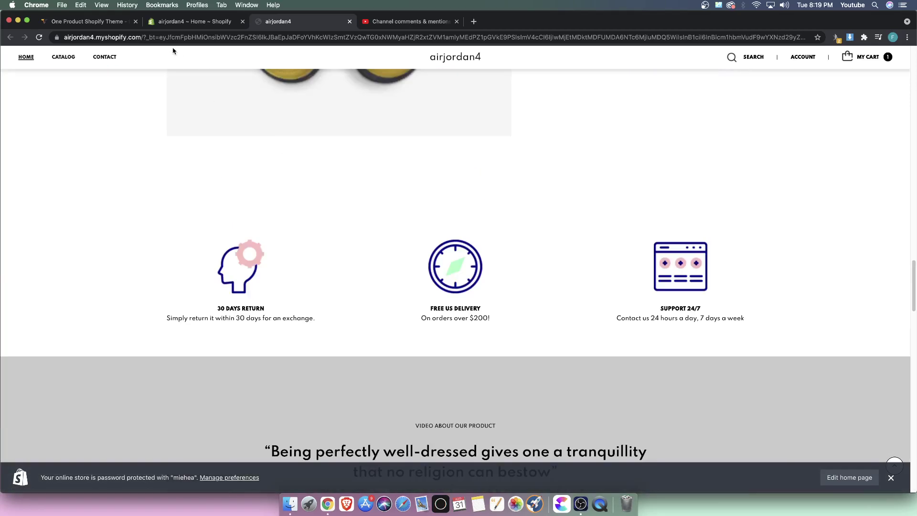
# Step: Read the YouTube Studio comment thread asking how to show one product's colors as separate products on the front page
pyautogui.click(447, 23)
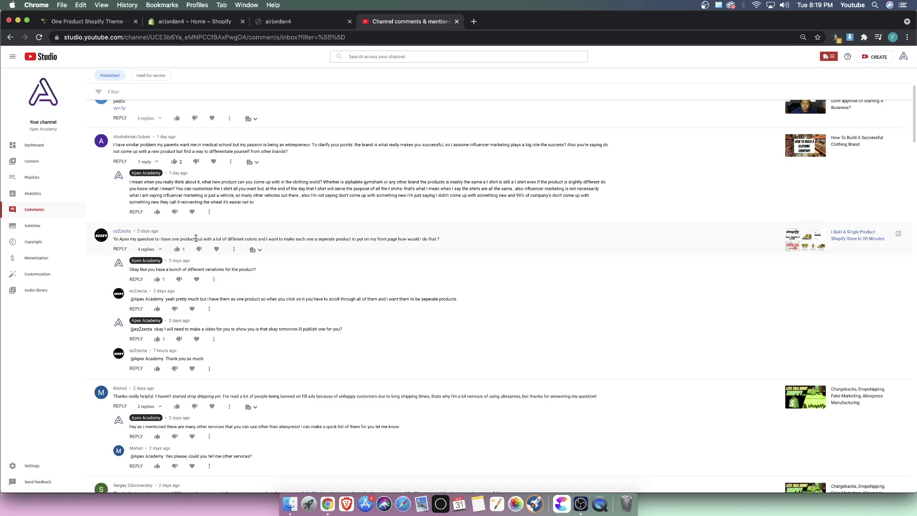
pyautogui.moveTo(206, 238); pyautogui.dragTo(442, 241)
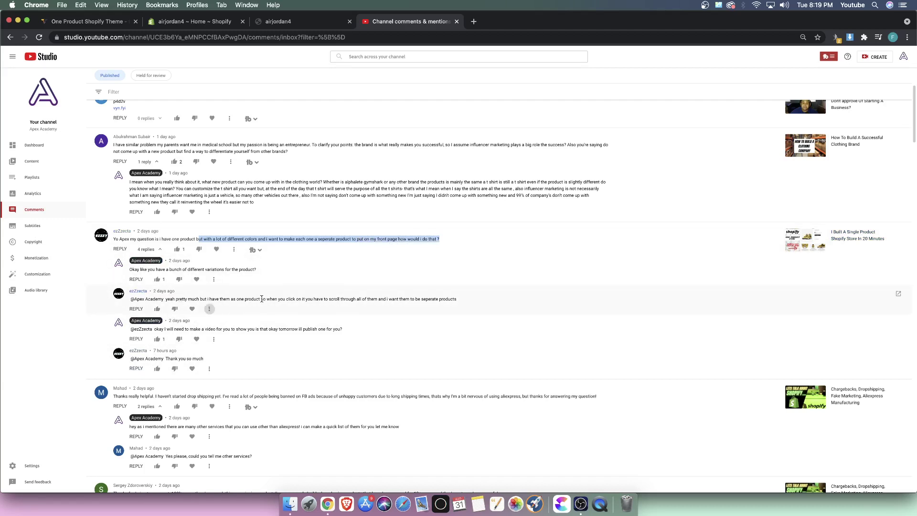
pyautogui.moveTo(248, 305); pyautogui.dragTo(416, 305)
pyautogui.click(420, 299)
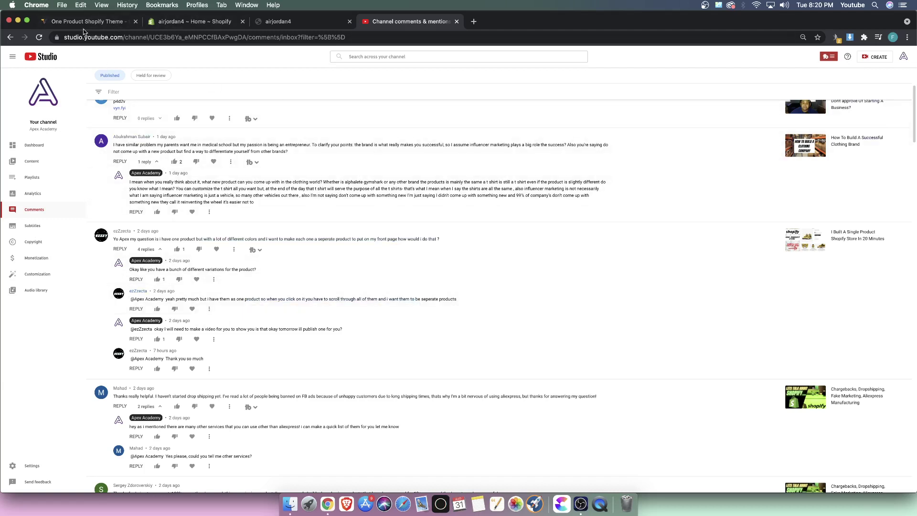
# Step: Glance over the upper part of the airjordan4 storefront and open the full product list in the Shopify admin
pyautogui.click(293, 22)
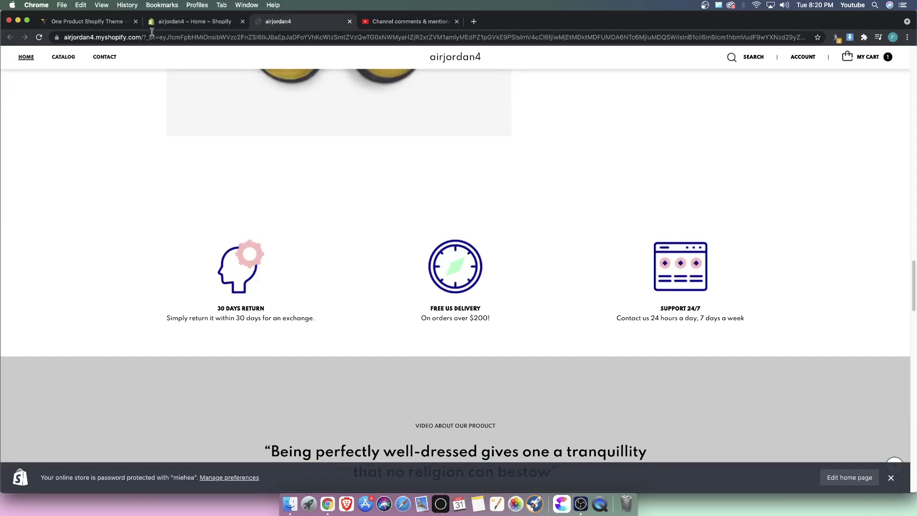
pyautogui.scroll(10, 377, 215)
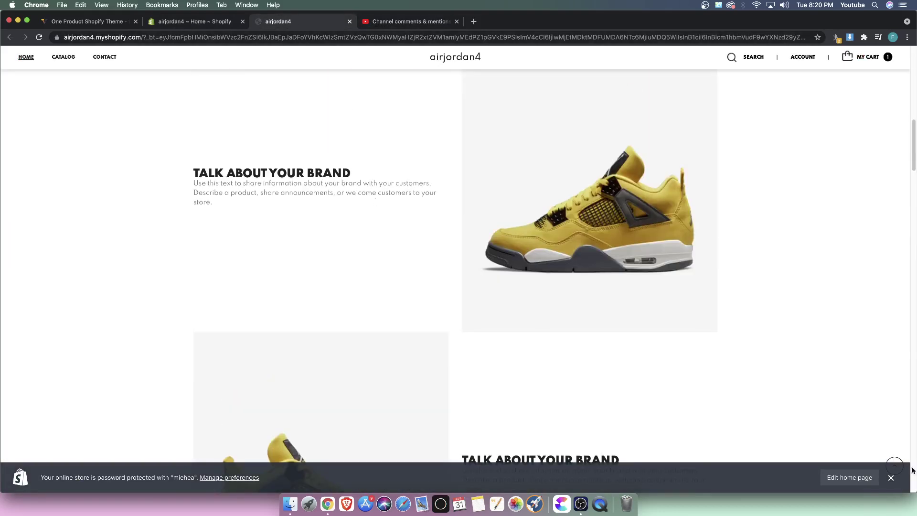
pyautogui.scroll(5, 726, 380)
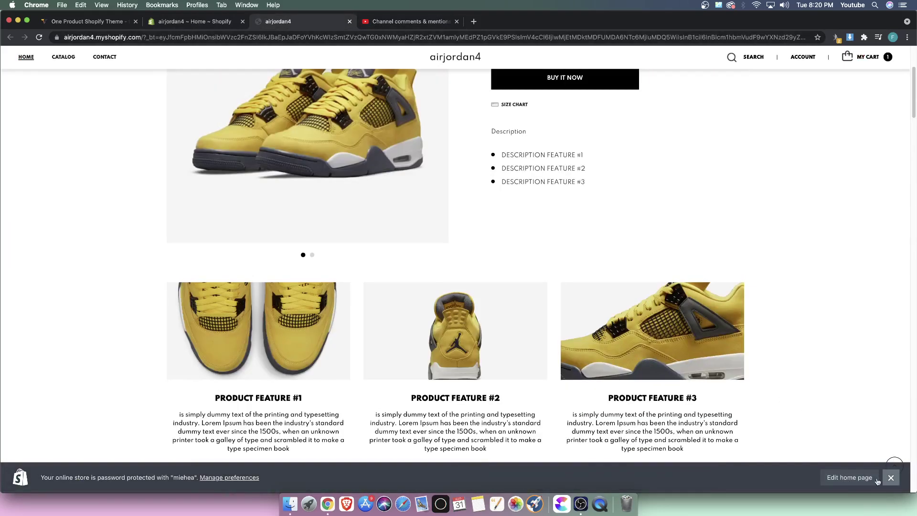
pyautogui.click(174, 22)
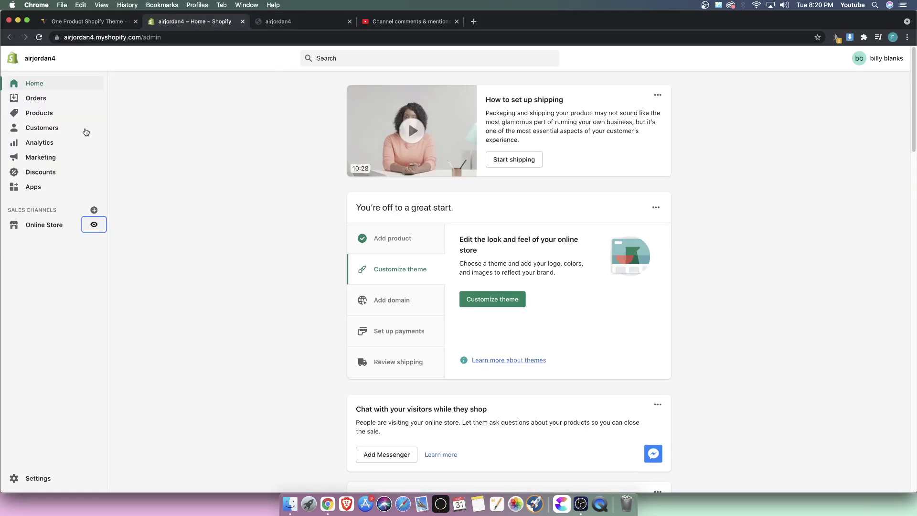
pyautogui.click(30, 113)
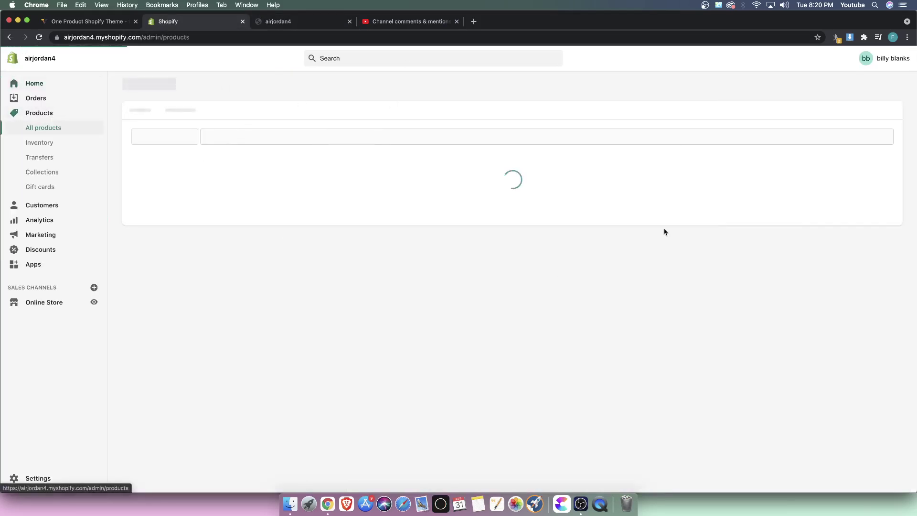
# Step: Examine how the storefront home page presents the single Air Jordan 4 Tour Yellow product and its feature sections
pyautogui.click(306, 23)
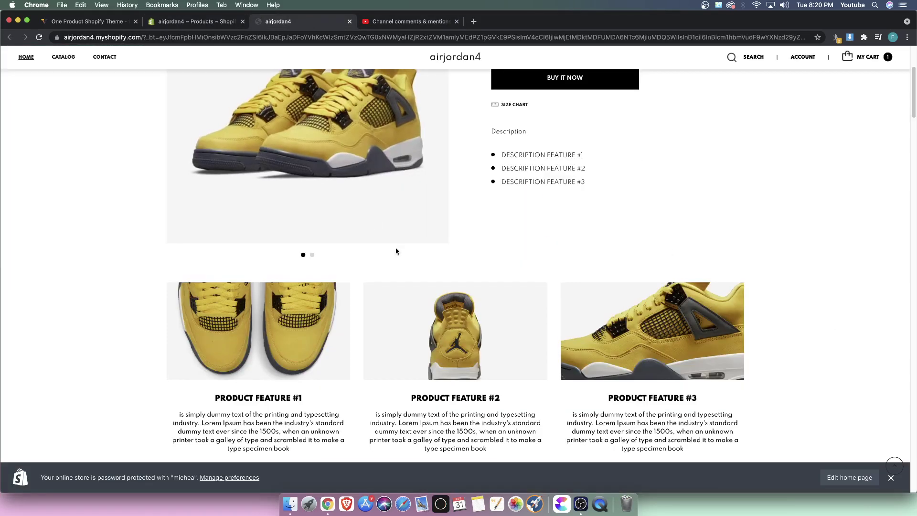
pyautogui.scroll(3, 395, 248)
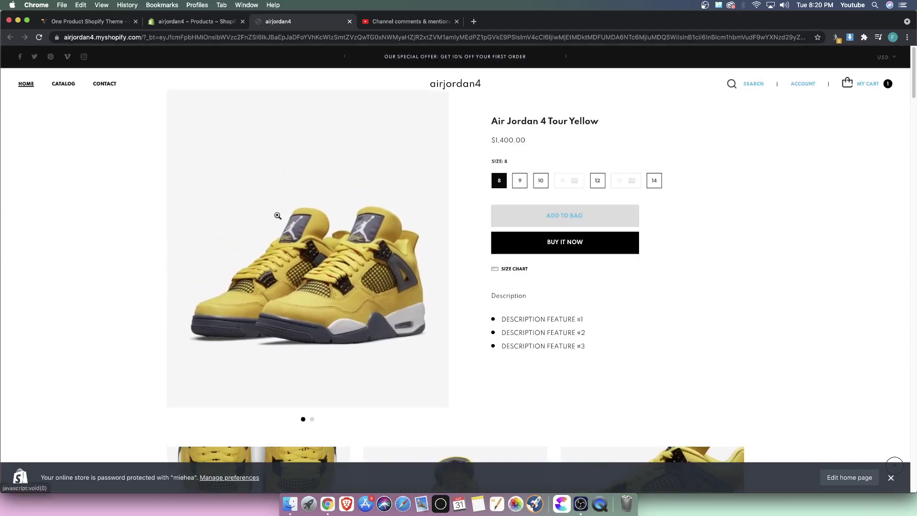
pyautogui.scroll(-2, 261, 213)
pyautogui.scroll(-15, 261, 214)
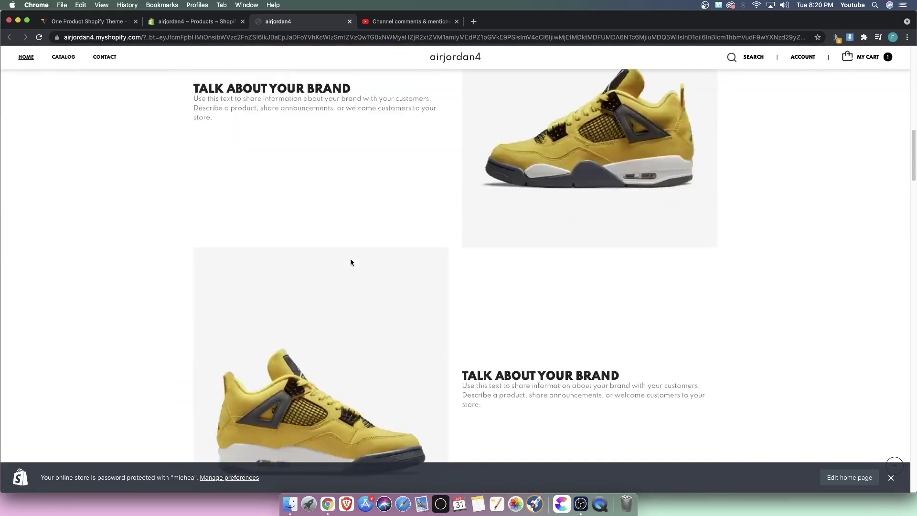
pyautogui.scroll(-20, 441, 252)
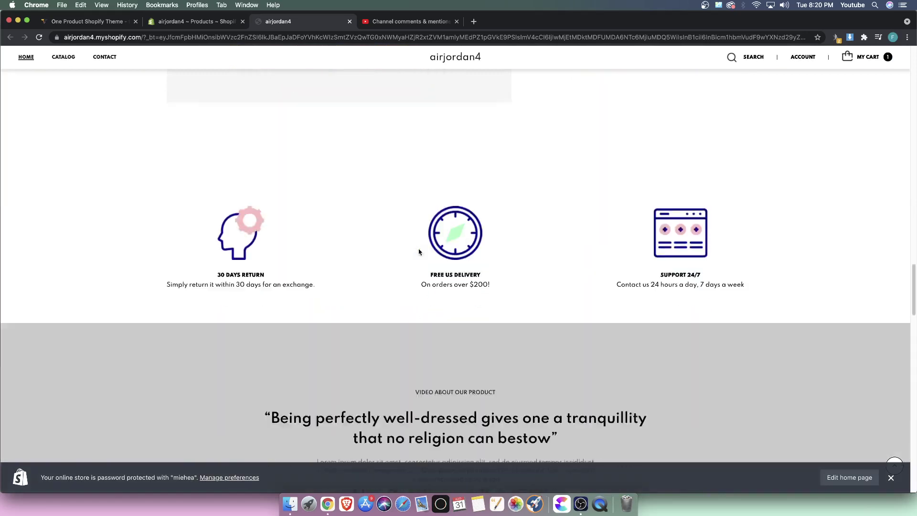
pyautogui.scroll(20, 418, 252)
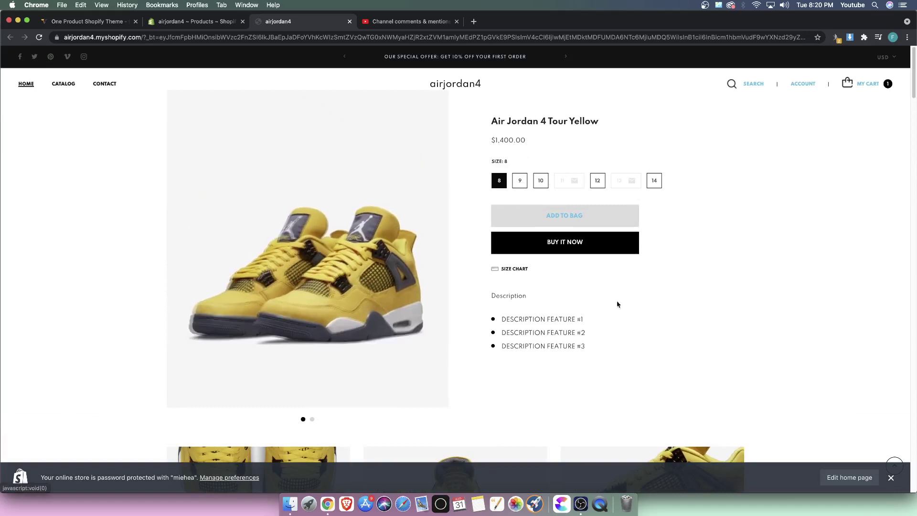
pyautogui.scroll(-8, 618, 303)
pyautogui.scroll(8, 582, 295)
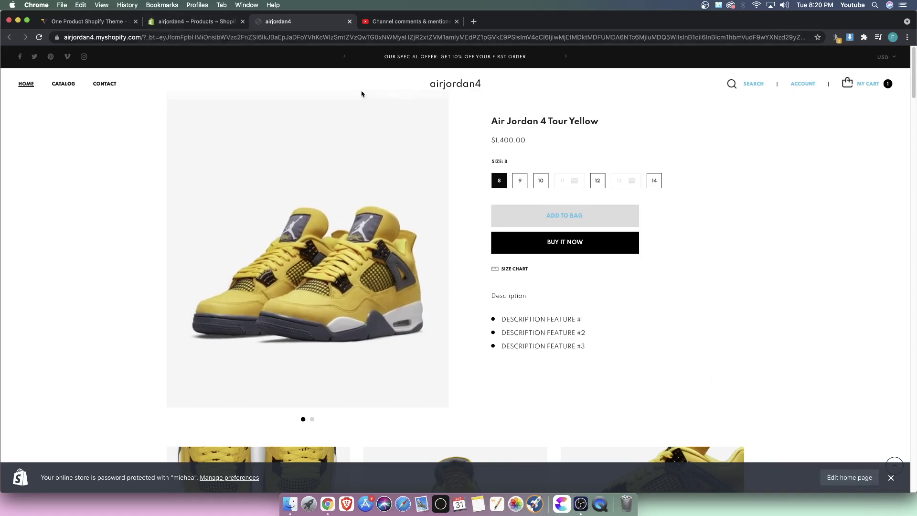
pyautogui.scroll(-3, 362, 92)
pyautogui.scroll(2, 710, 78)
pyautogui.scroll(1, 516, 106)
# Step: Return to the Shopify product list and set all four products as active in bulk
pyautogui.click(192, 22)
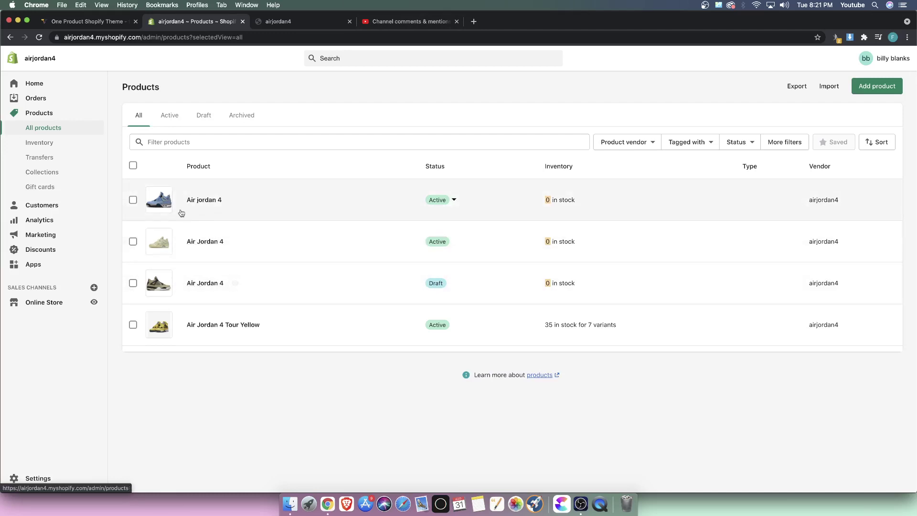
pyautogui.click(444, 290)
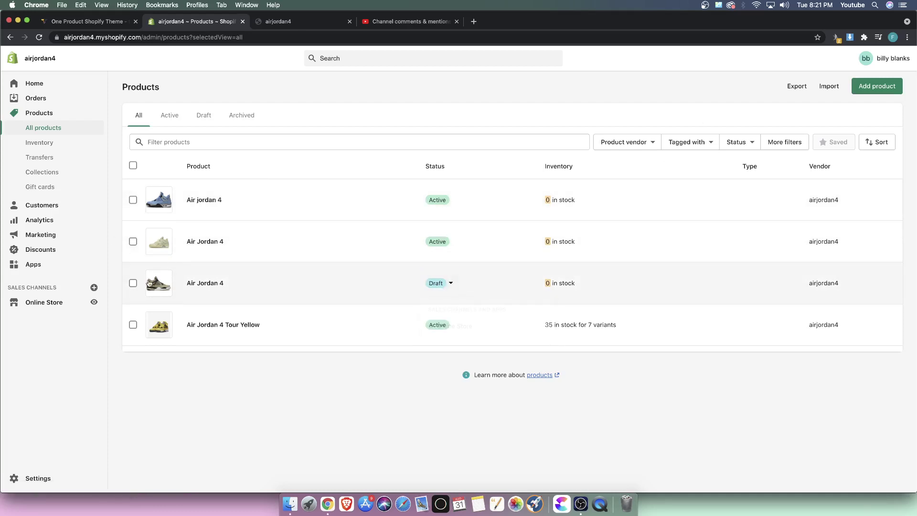
pyautogui.click(132, 165)
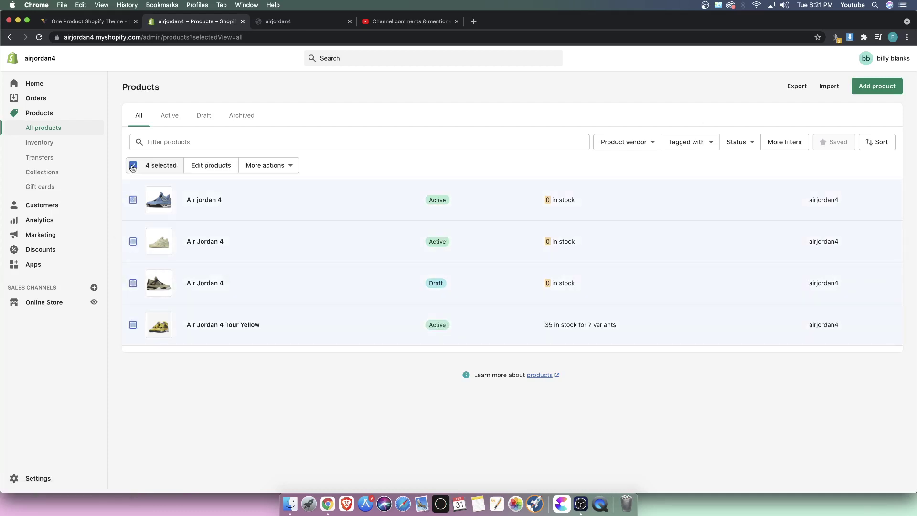
pyautogui.click(267, 166)
pyautogui.click(243, 189)
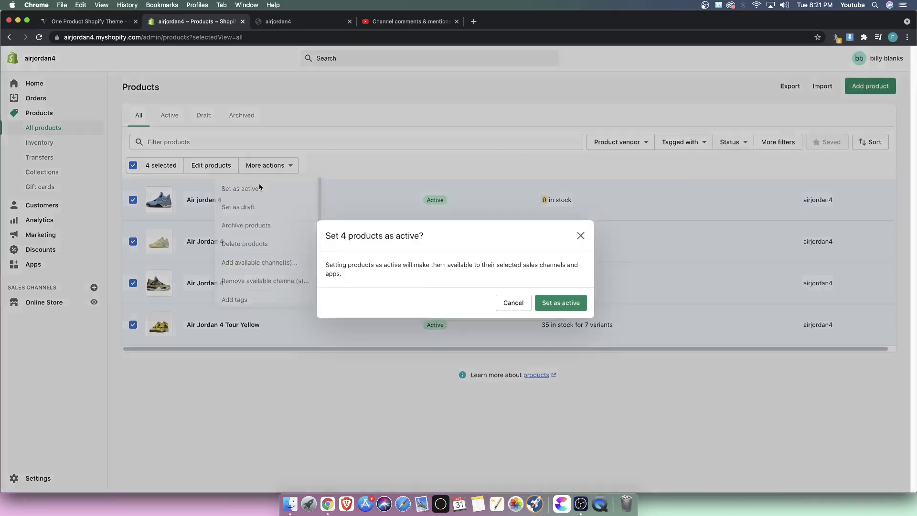
pyautogui.click(569, 305)
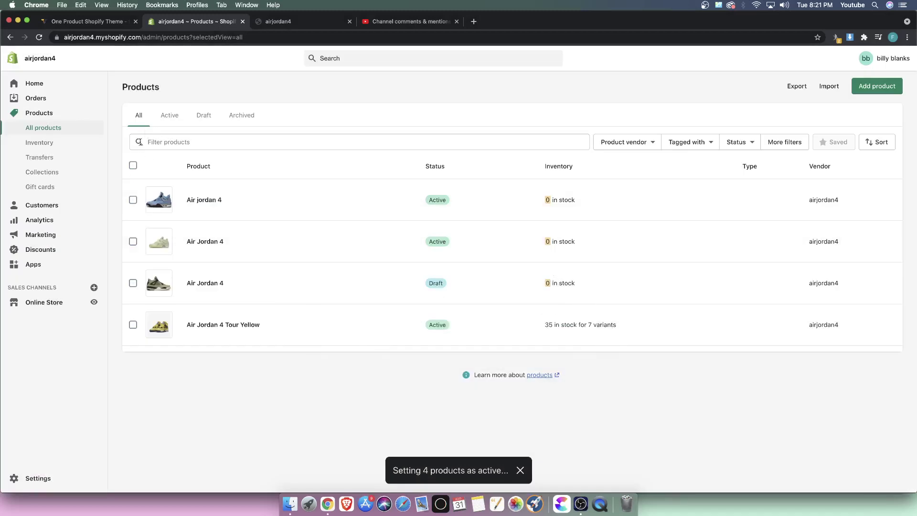
# Step: Select all four products, look over the available bulk actions, and open the products in the bulk editor
pyautogui.click(133, 165)
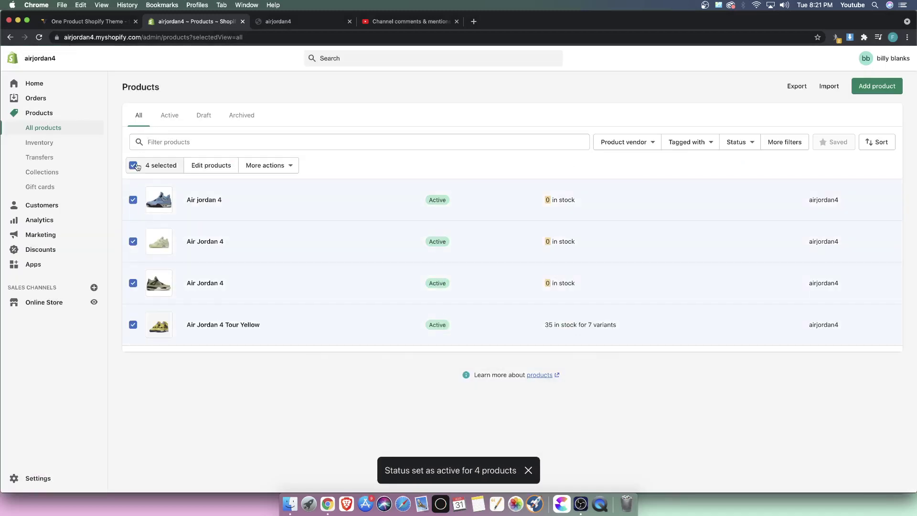
pyautogui.click(261, 170)
pyautogui.scroll(-3, 270, 267)
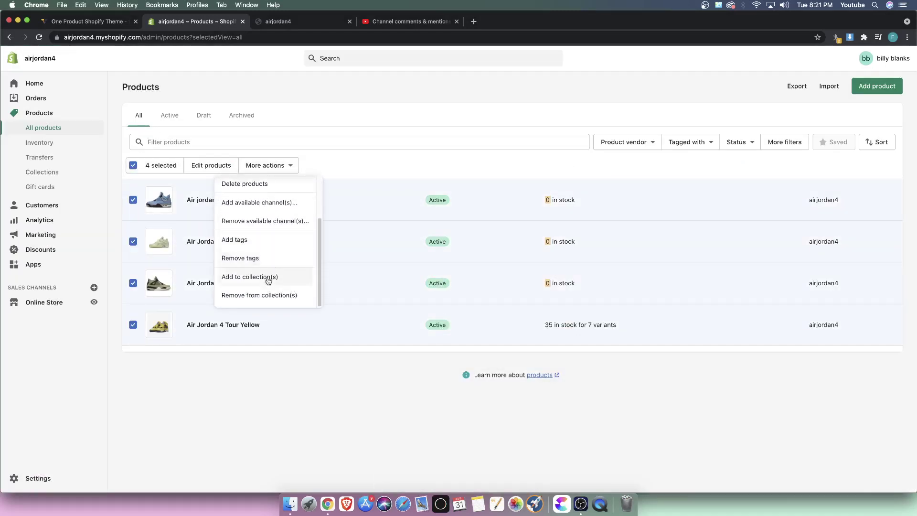
pyautogui.scroll(3, 262, 262)
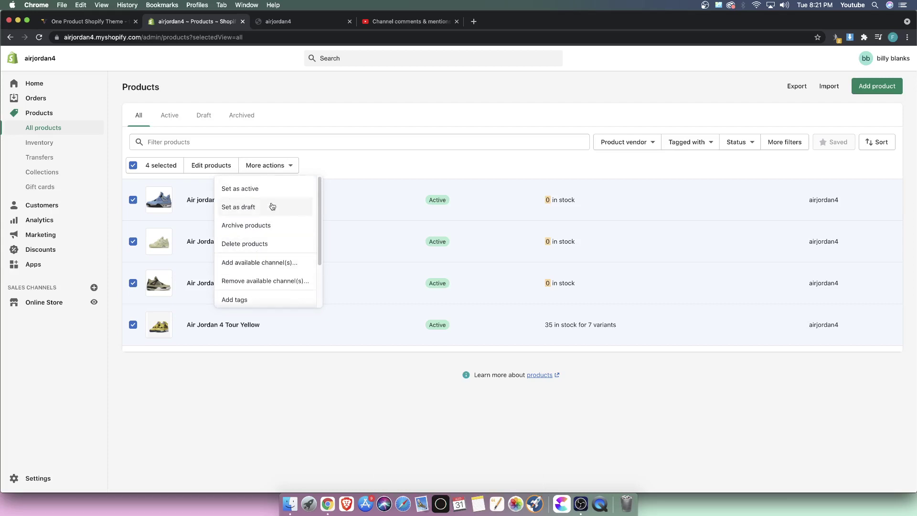
pyautogui.click(212, 165)
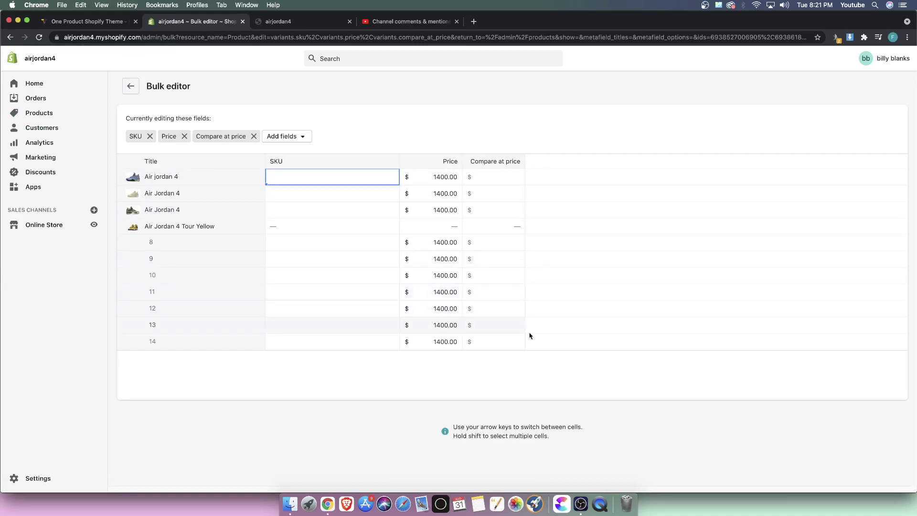
# Step: Look through the additional fields available in the bulk editor and add the Inventory quantity field
pyautogui.click(285, 136)
pyautogui.scroll(-2, 270, 220)
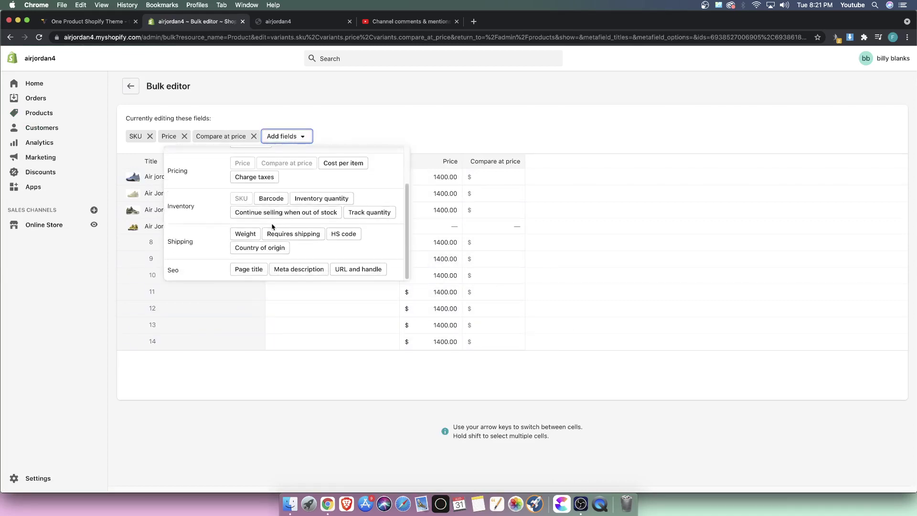
pyautogui.scroll(2, 258, 263)
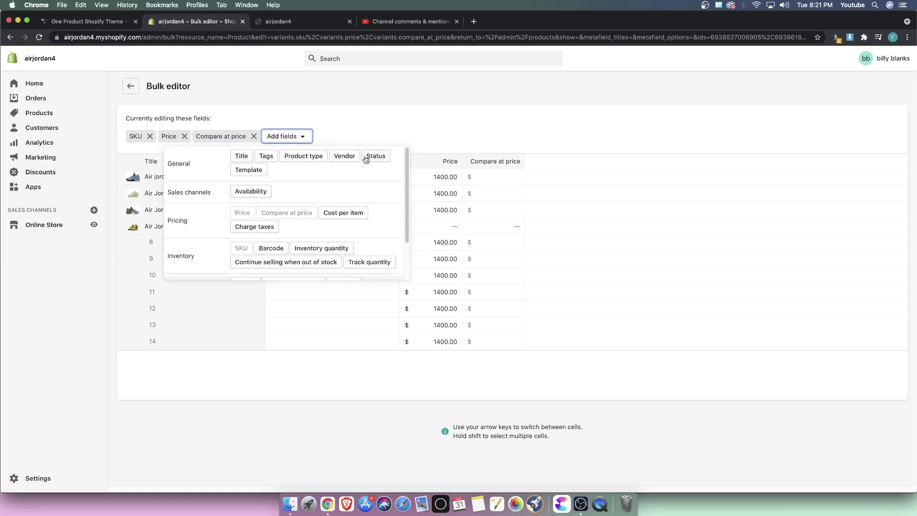
pyautogui.scroll(-2, 298, 218)
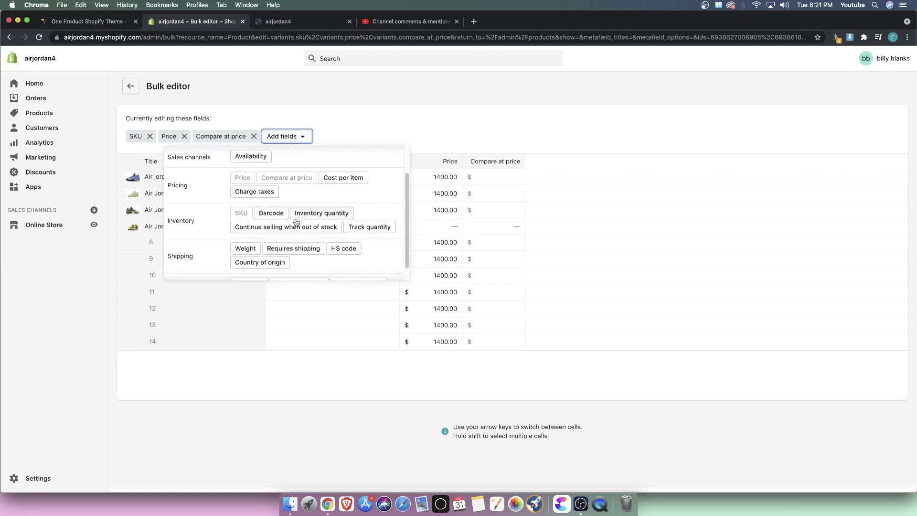
pyautogui.click(310, 213)
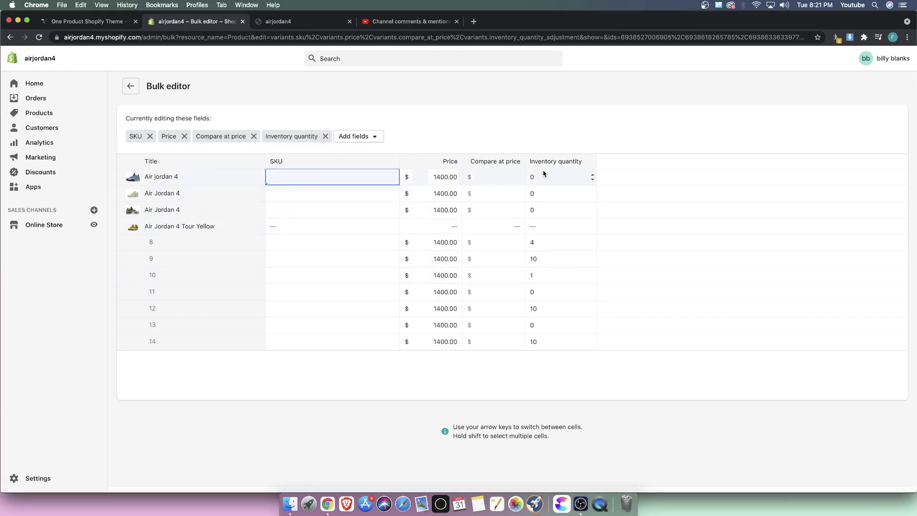
# Step: Set the inventory quantity to 1 for each of the three Air Jordan 4 products without sizes and save
pyautogui.click(564, 177)
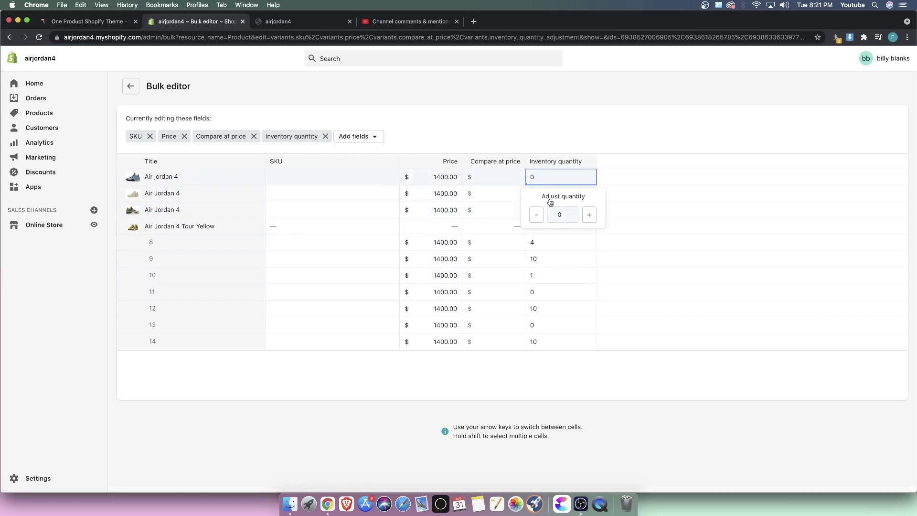
pyautogui.click(588, 215)
pyautogui.click(580, 194)
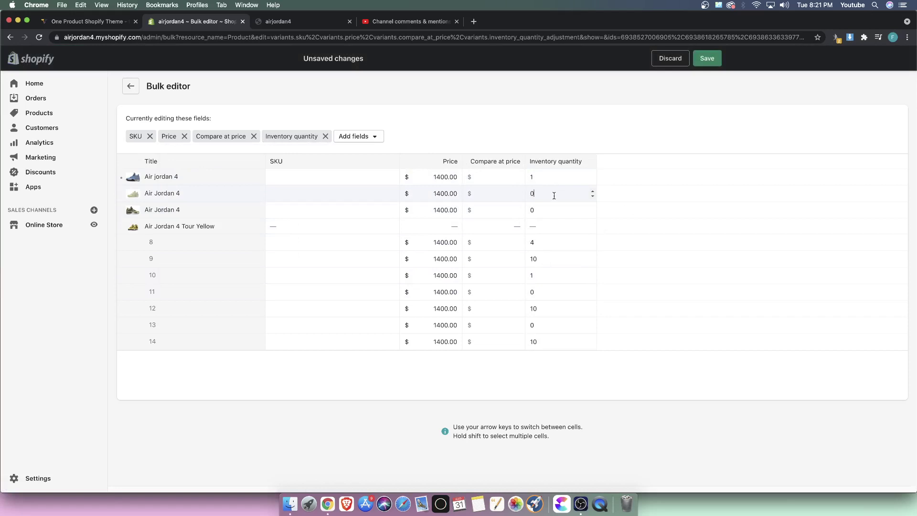
pyautogui.write('1')
pyautogui.press('Return')
pyautogui.write('1')
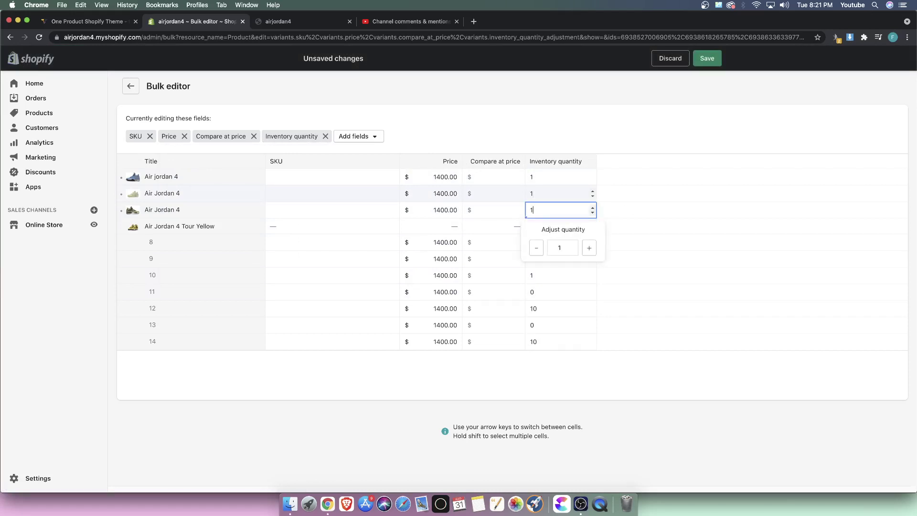
pyautogui.click(706, 58)
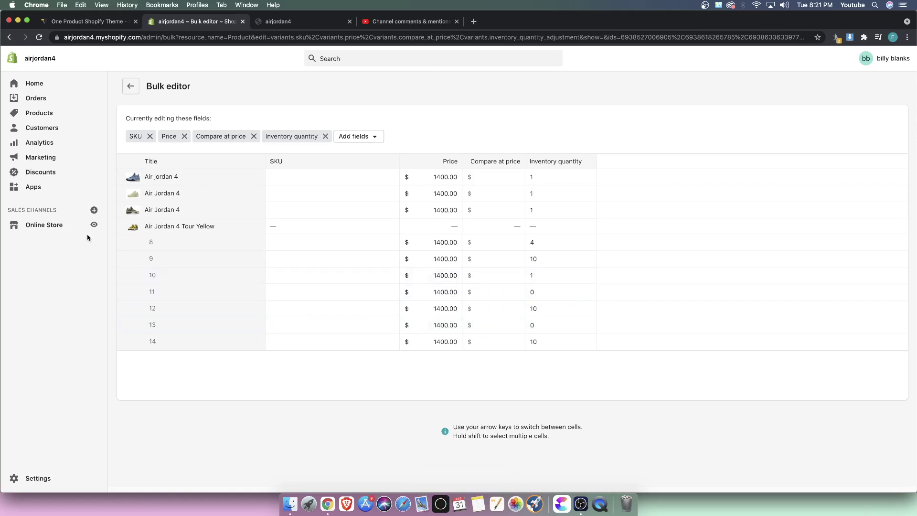
# Step: Switch to the storefront, view the back-in-stock notification form for sold-out size 11, and dismiss it
pyautogui.click(276, 21)
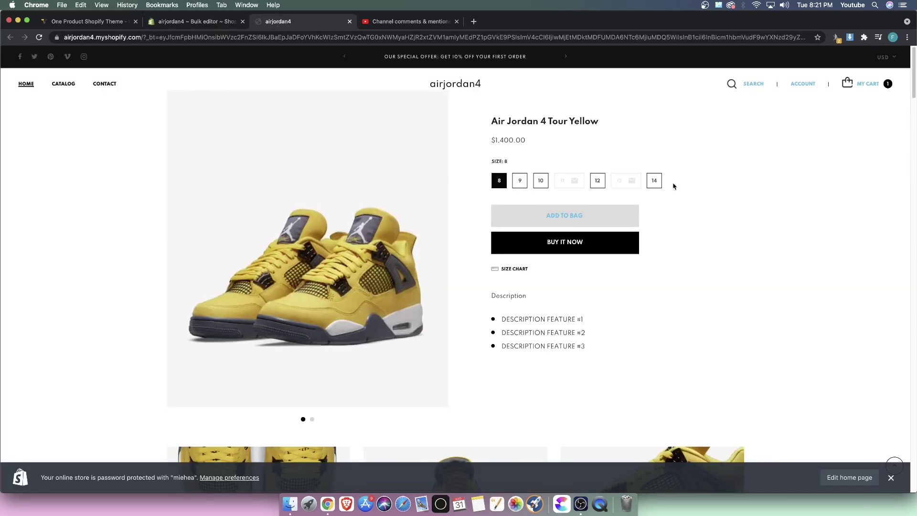
pyautogui.click(568, 181)
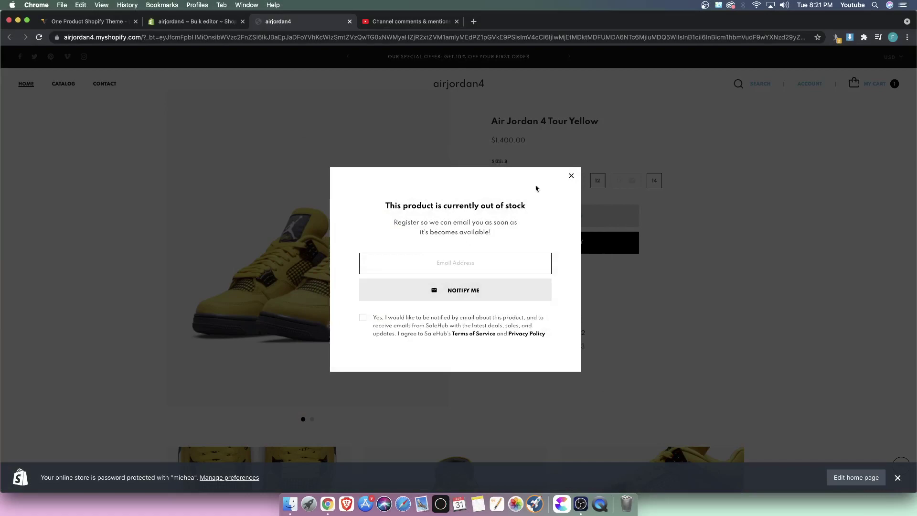
pyautogui.click(570, 176)
pyautogui.click(618, 185)
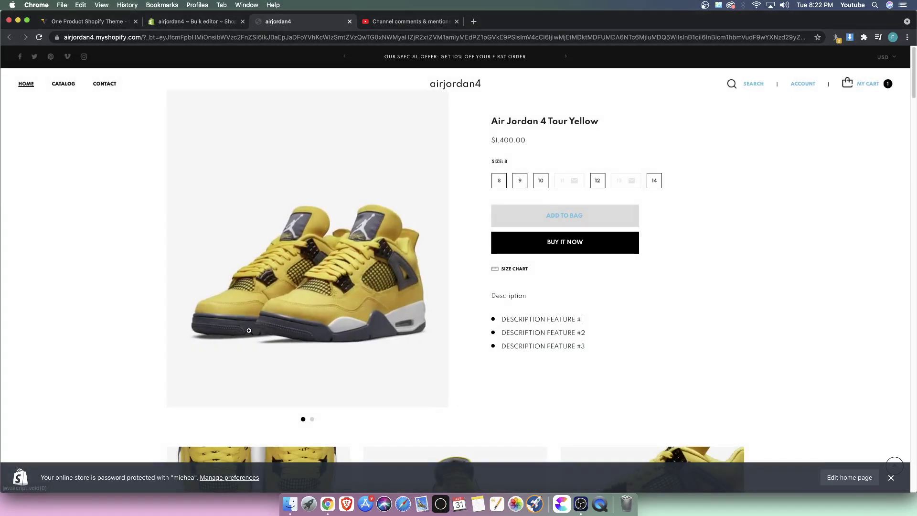
# Step: Open the storefront's home page in the theme editor and close the old storefront tab
pyautogui.click(842, 479)
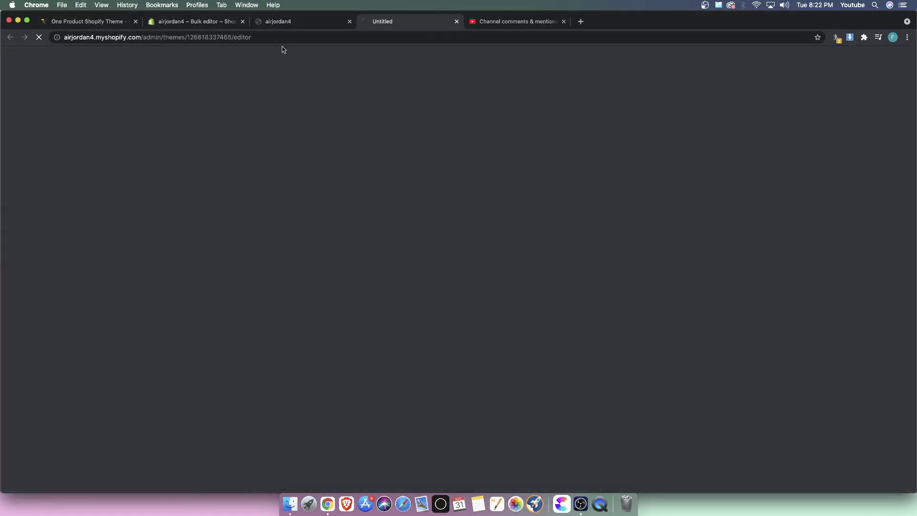
pyautogui.click(334, 21)
pyautogui.click(349, 21)
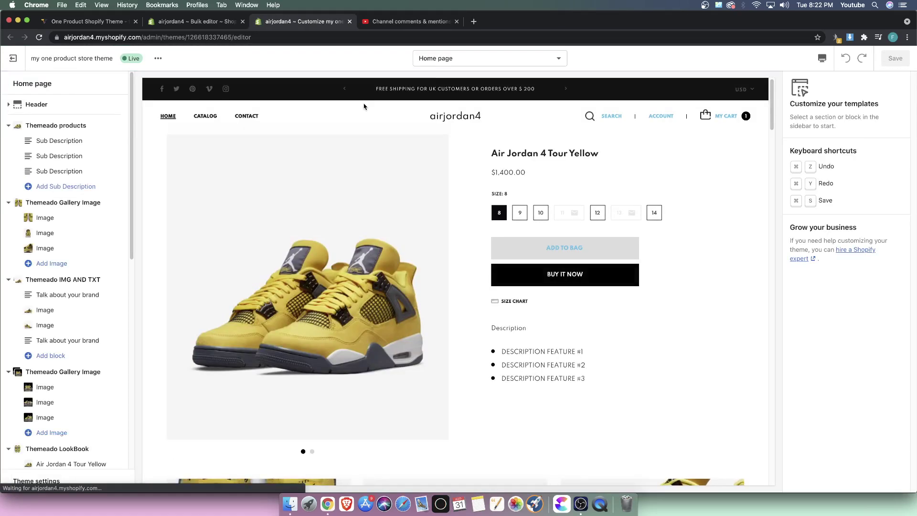
# Step: Examine the home page preview and its section list in the theme editor, from the product section to the blog slider
pyautogui.scroll(-4, 466, 199)
pyautogui.scroll(4, 524, 164)
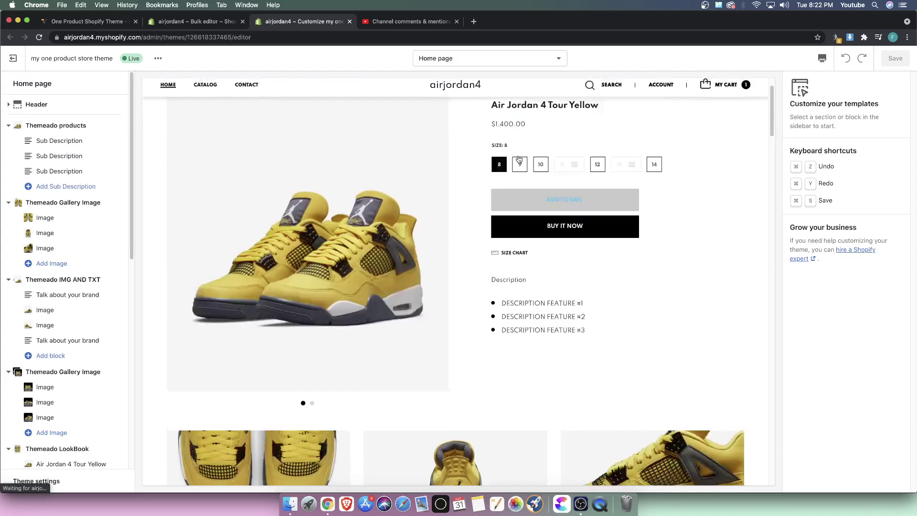
pyautogui.scroll(-10, 644, 248)
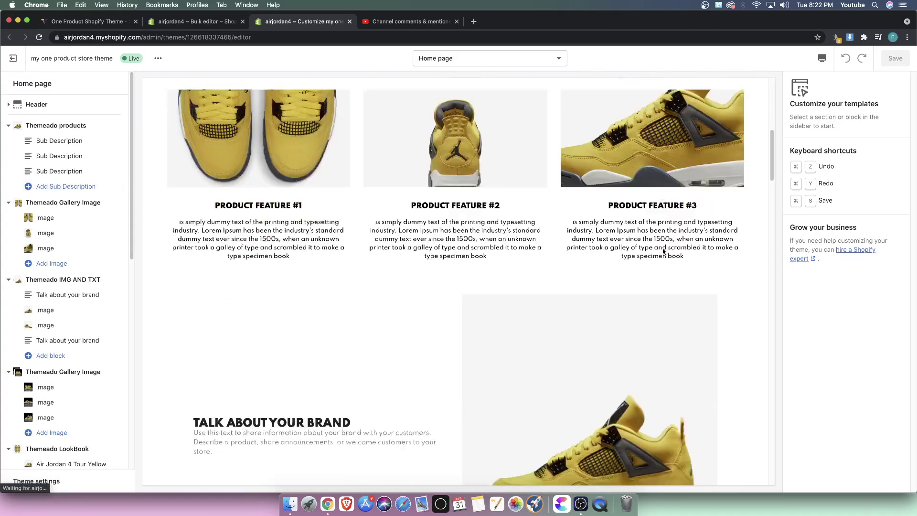
pyautogui.scroll(-15, 638, 247)
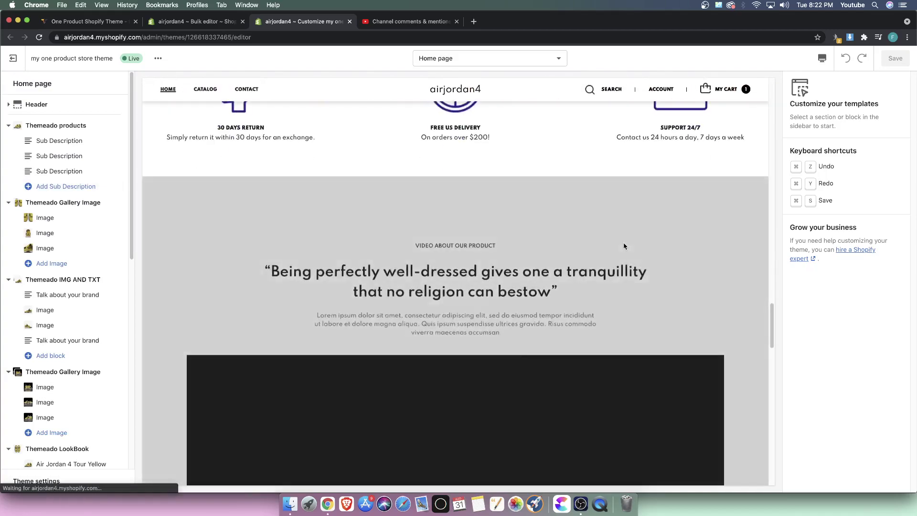
pyautogui.scroll(-2, 586, 232)
pyautogui.scroll(-10, 67, 334)
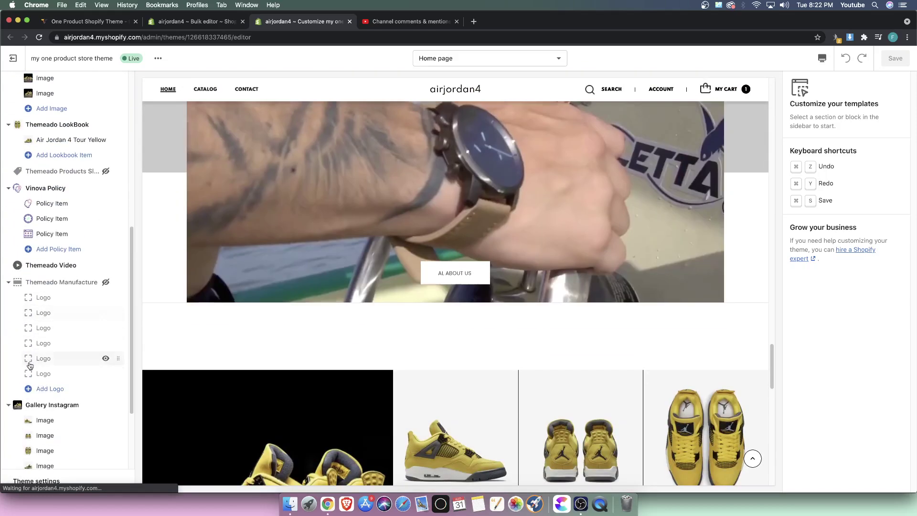
pyautogui.scroll(-3, 29, 365)
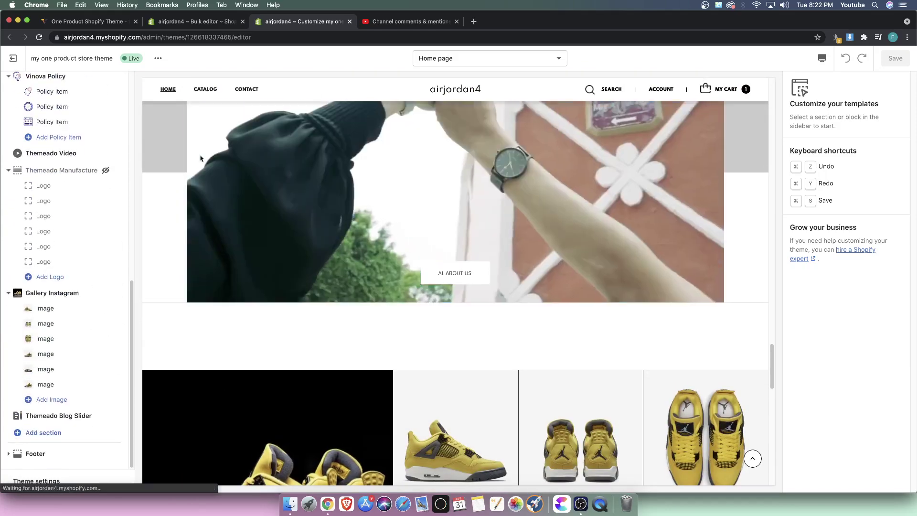
pyautogui.scroll(3, 221, 271)
pyautogui.scroll(10, 67, 286)
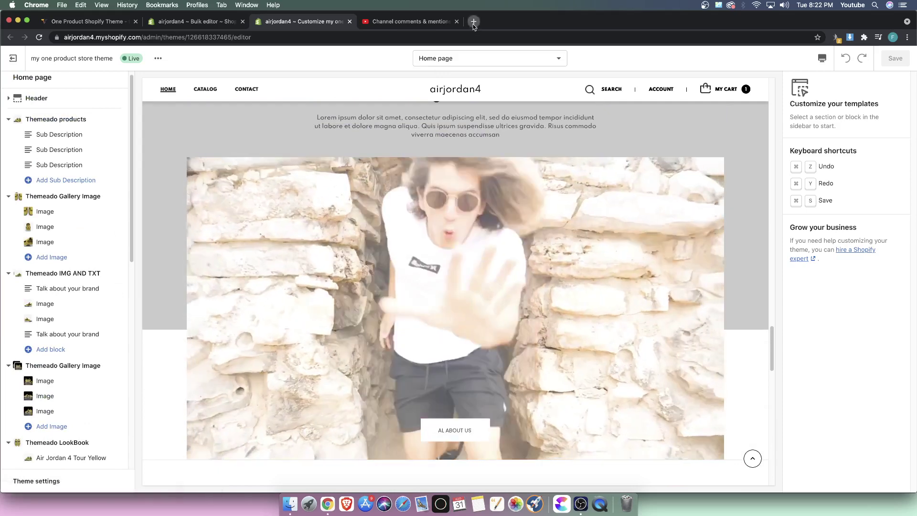
# Step: Open oneproducttheme.themeado.com in a new tab and look over its performance claims, features and competitor comparison
pyautogui.click(474, 21)
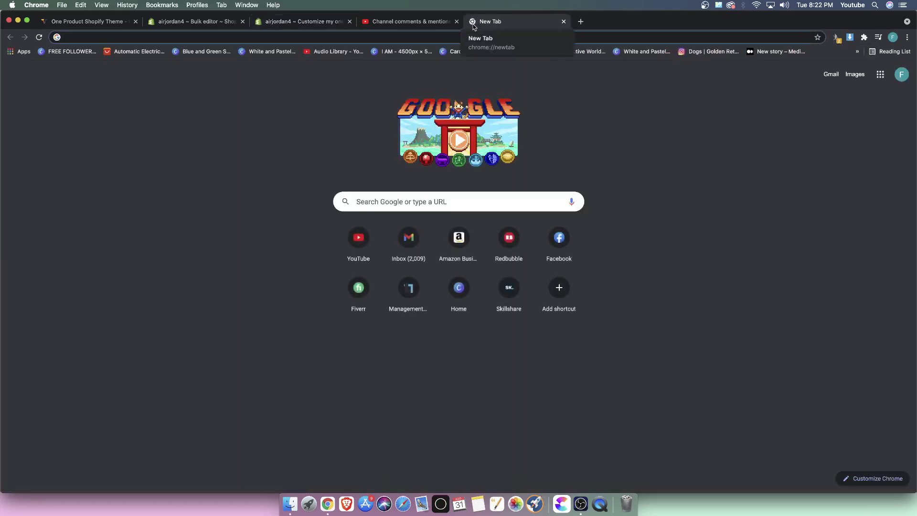
pyautogui.write('oneprod')
pyautogui.press('Return')
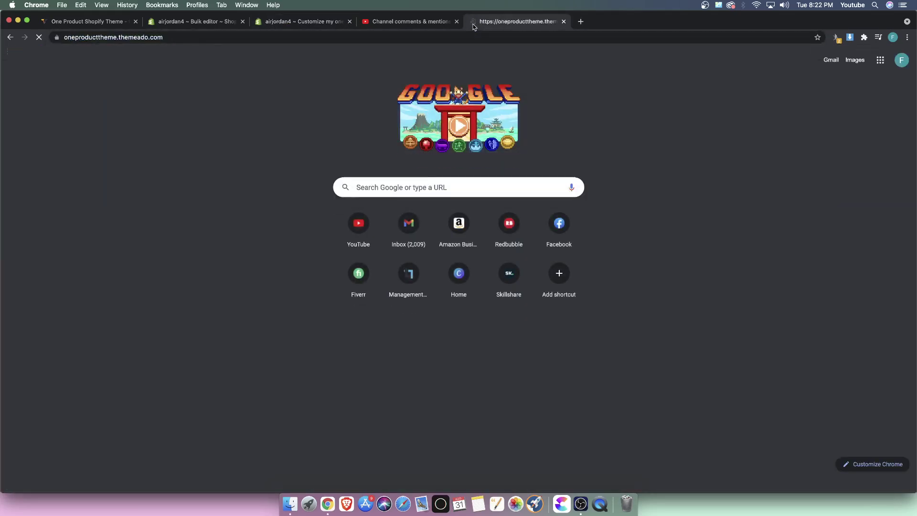
pyautogui.scroll(-10, 544, 356)
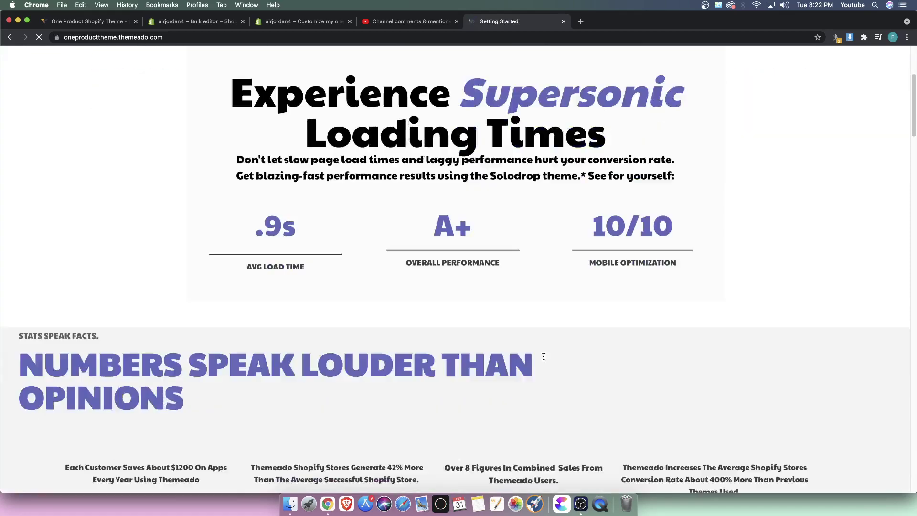
pyautogui.scroll(4, 405, 142)
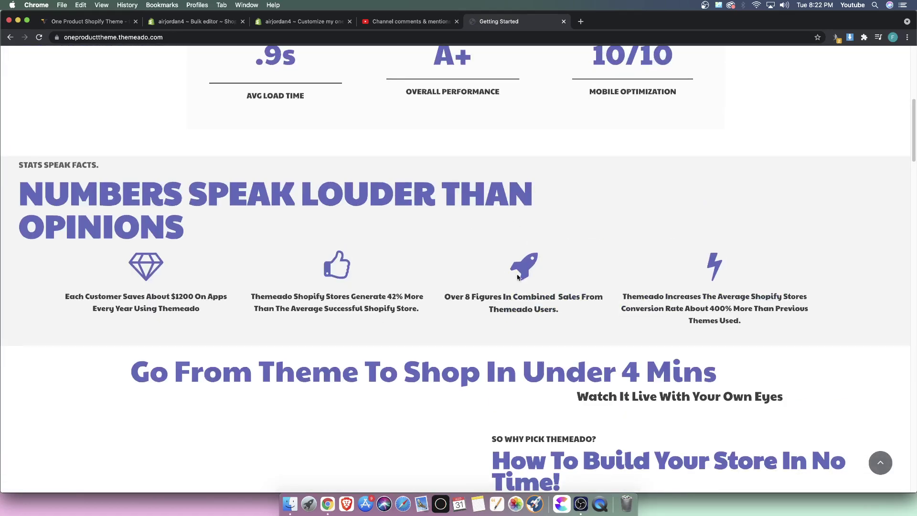
pyautogui.scroll(-20, 518, 277)
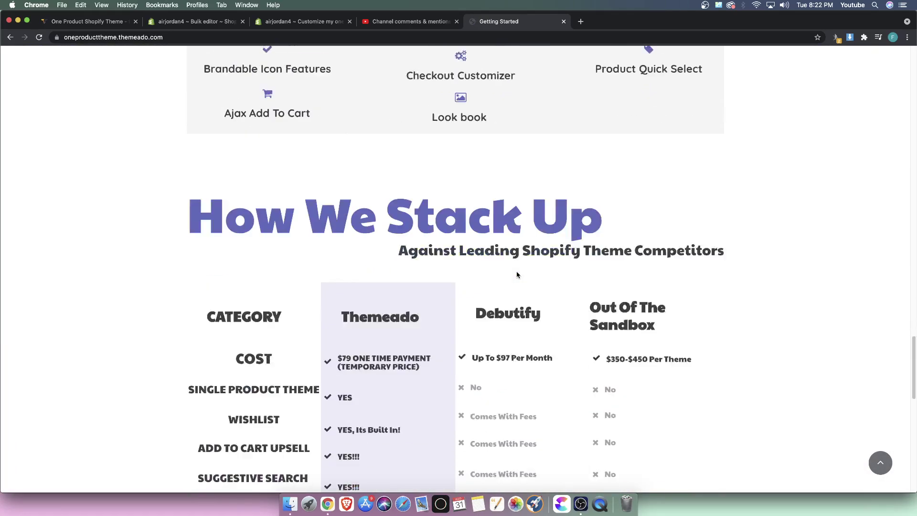
pyautogui.scroll(-5, 516, 275)
pyautogui.scroll(15, 515, 272)
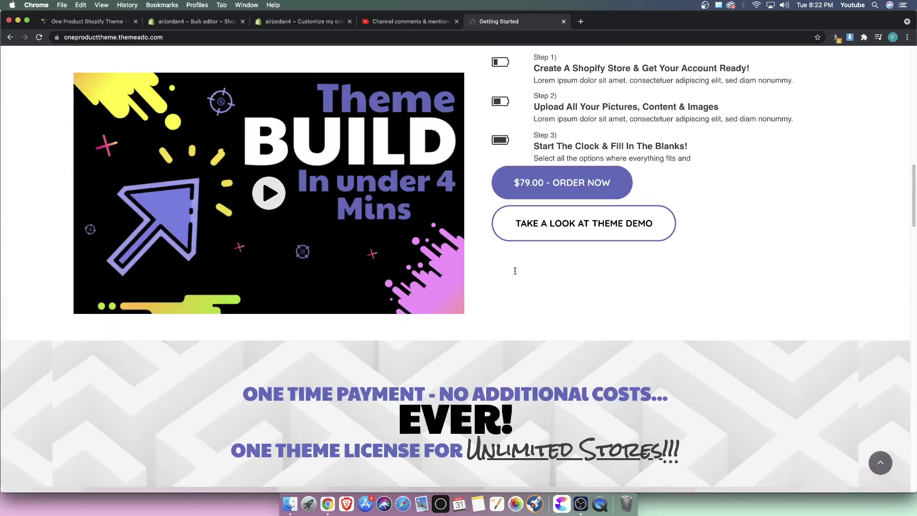
pyautogui.scroll(4, 514, 271)
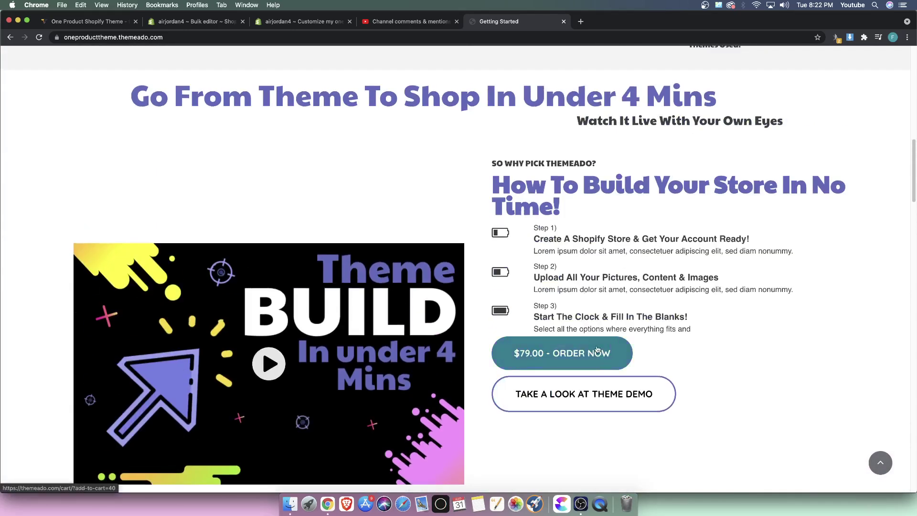
# Step: Order the $79.00 One Product Shopify Theme, reviewing the feature list and competitor comparison while the cart loads
pyautogui.click(589, 355)
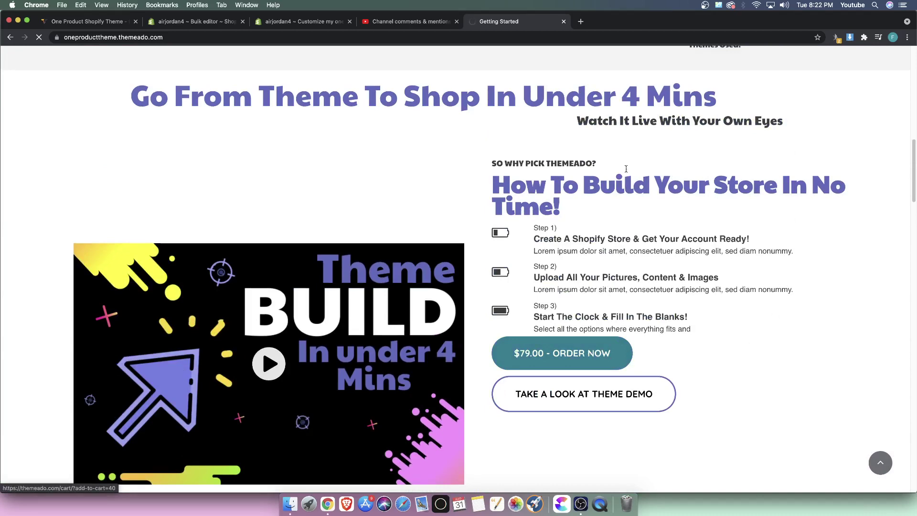
pyautogui.scroll(-20, 456, 250)
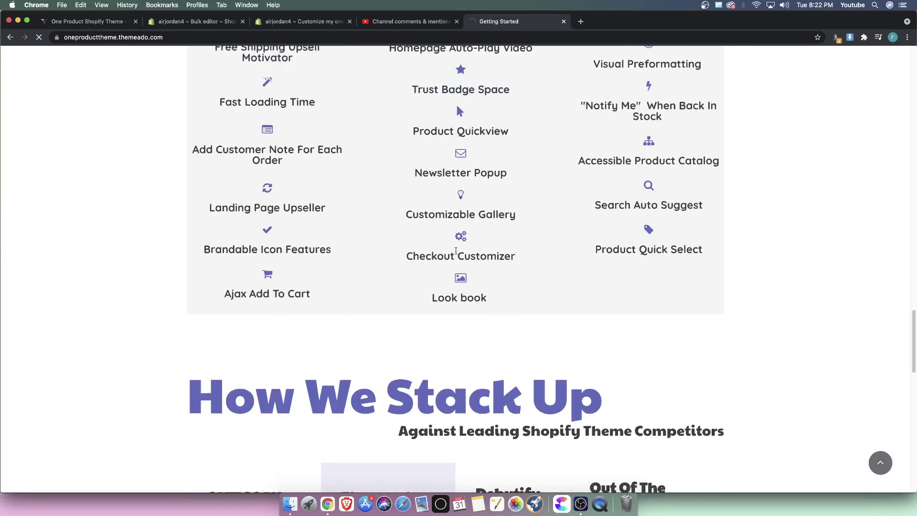
pyautogui.scroll(-15, 532, 271)
pyautogui.scroll(6, 560, 278)
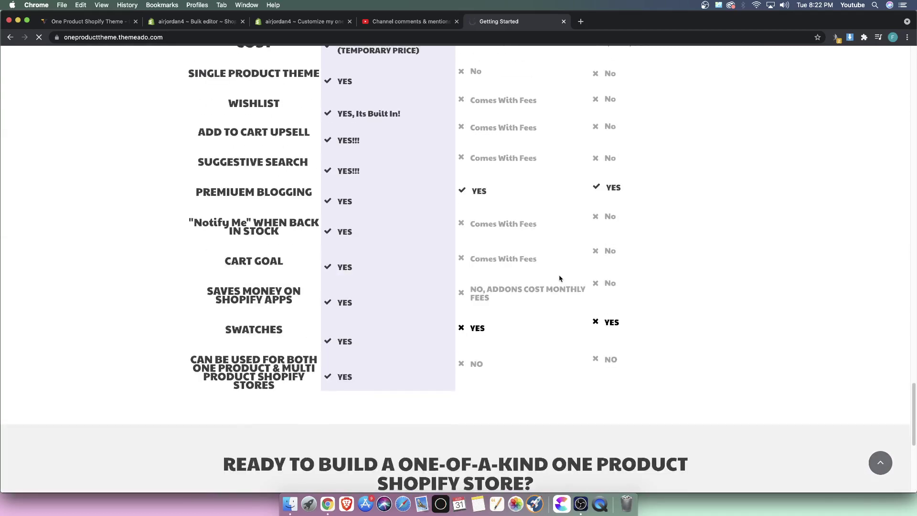
pyautogui.scroll(20, 560, 279)
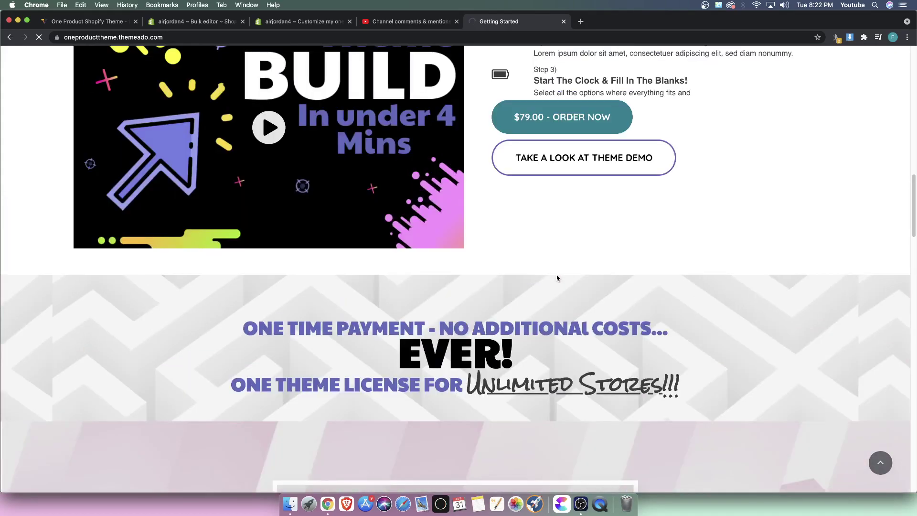
pyautogui.scroll(6, 557, 278)
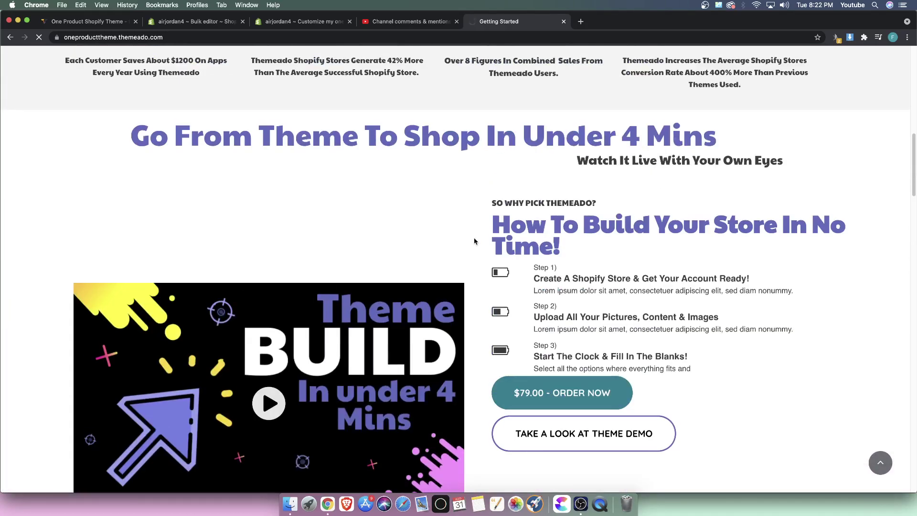
pyautogui.scroll(12, 474, 241)
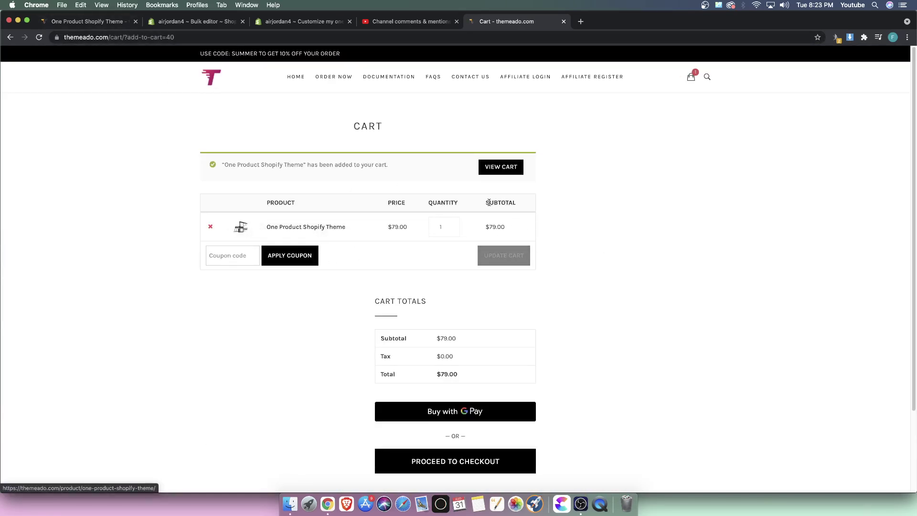
# Step: Apply the advertised coupon code "summer" to the One Product Shopify Theme order in the cart
pyautogui.moveTo(220, 54); pyautogui.dragTo(337, 53)
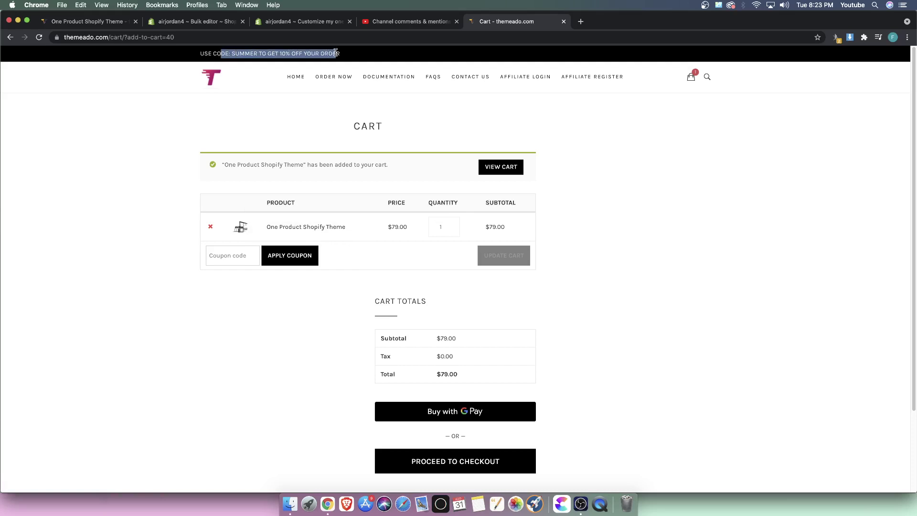
pyautogui.click(230, 53)
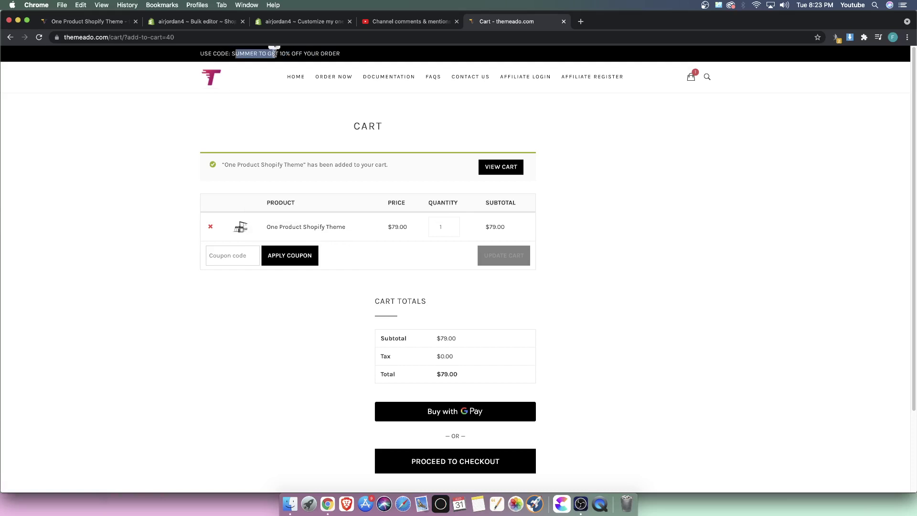
pyautogui.click(235, 254)
pyautogui.write('s')
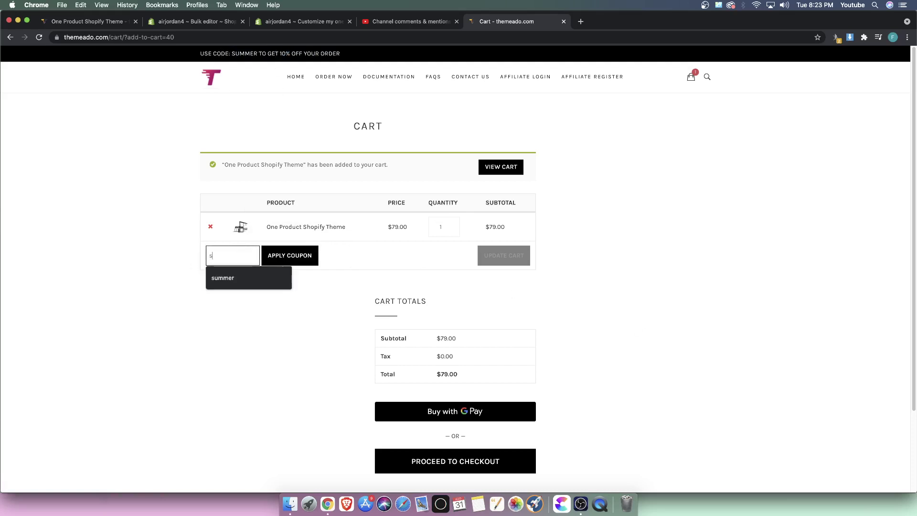
pyautogui.write('ummer')
pyautogui.click(290, 258)
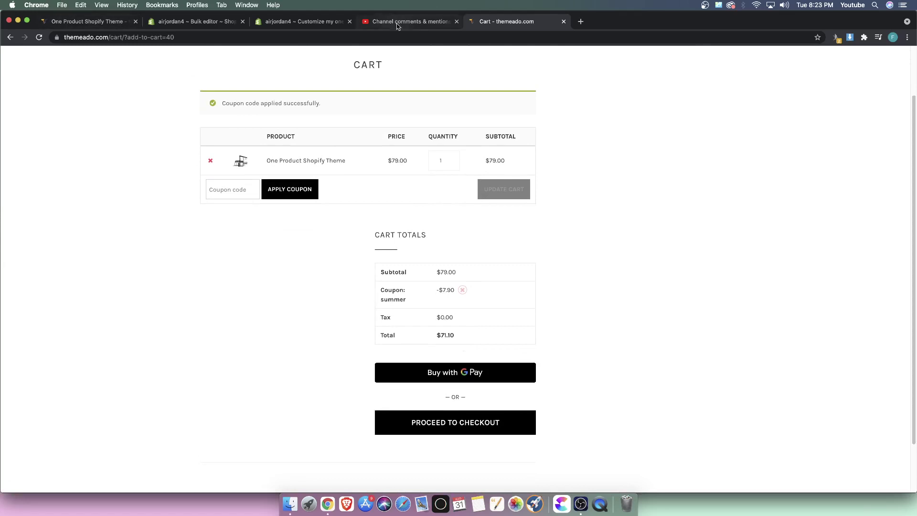
# Step: Return to the theme editor and examine the home page preview down to the footer, along with its section list
pyautogui.press('super+3')
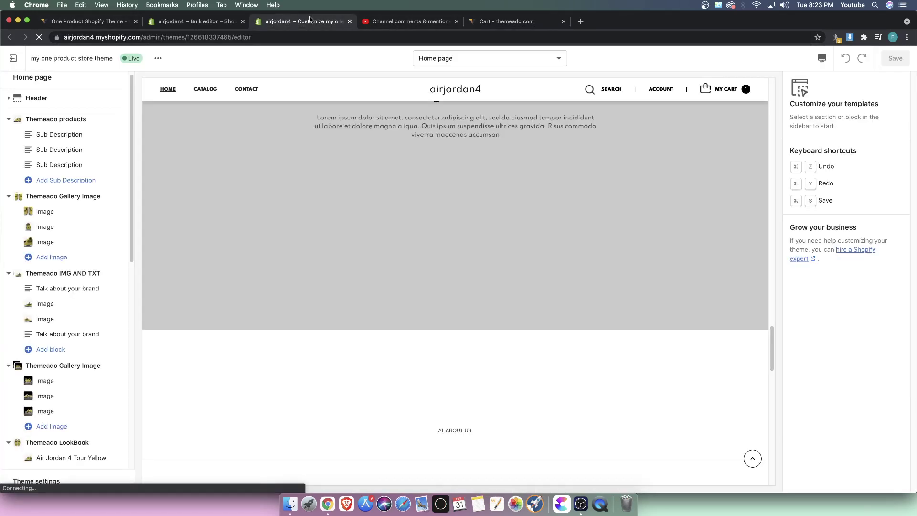
pyautogui.scroll(-15, 349, 210)
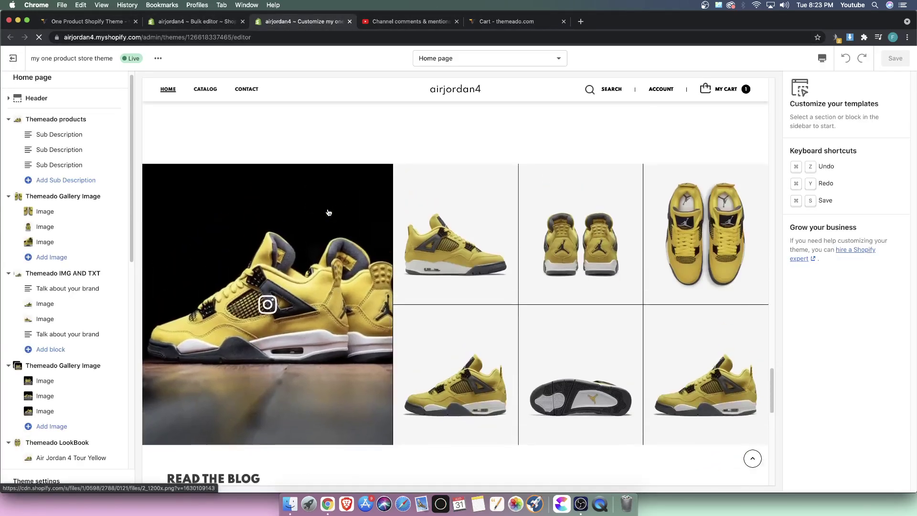
pyautogui.scroll(-5, 348, 371)
pyautogui.scroll(-15, 46, 396)
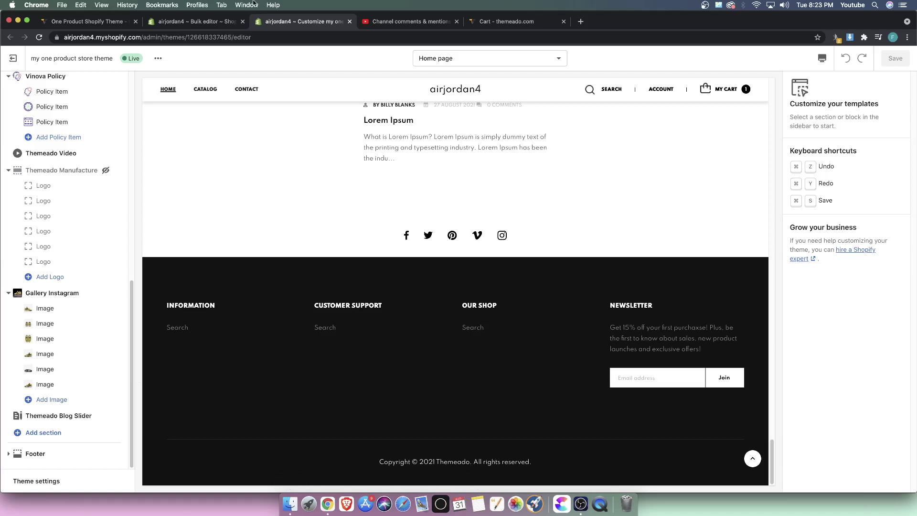
pyautogui.scroll(15, 354, 296)
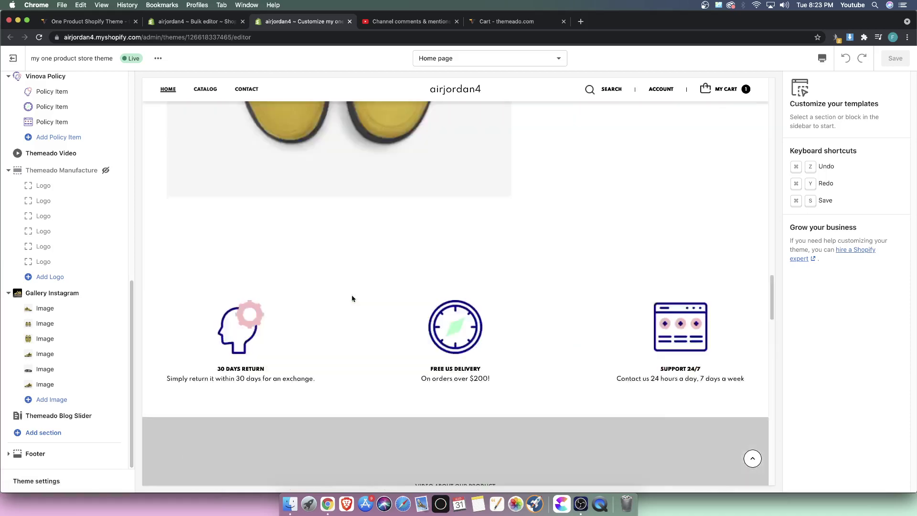
pyautogui.scroll(10, 352, 298)
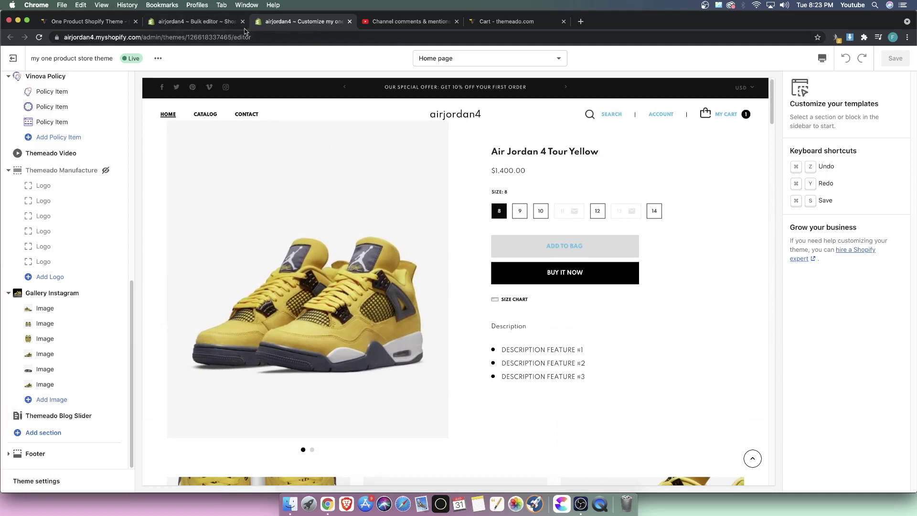
pyautogui.scroll(10, 67, 311)
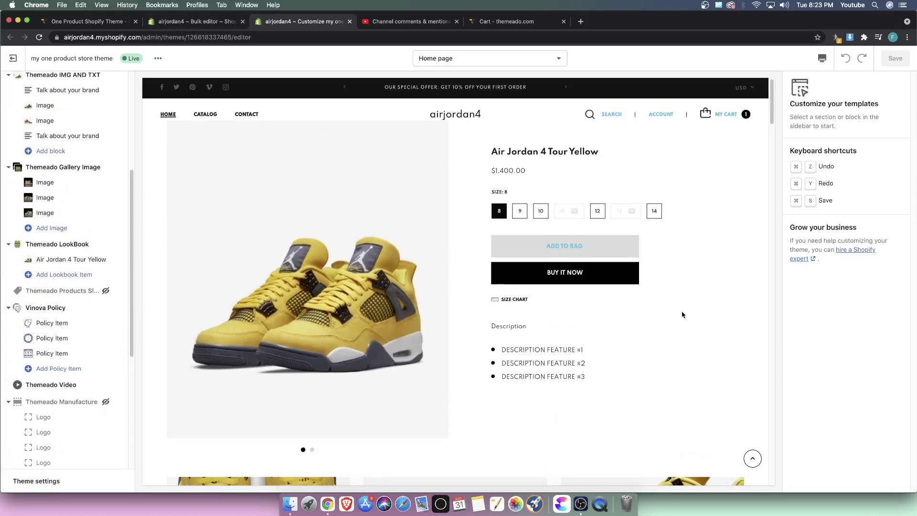
pyautogui.scroll(5, 12, 216)
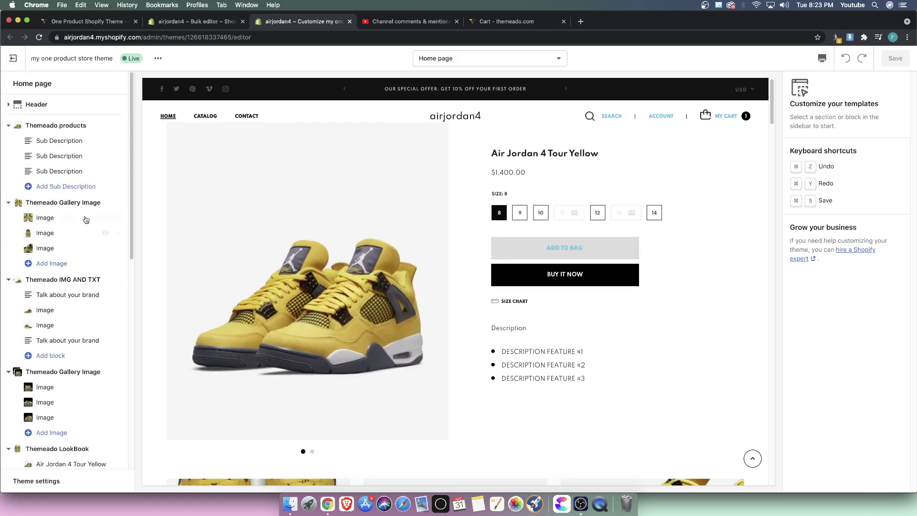
# Step: Hide the Themeado products section in the home page preview and show it again
pyautogui.click(105, 126)
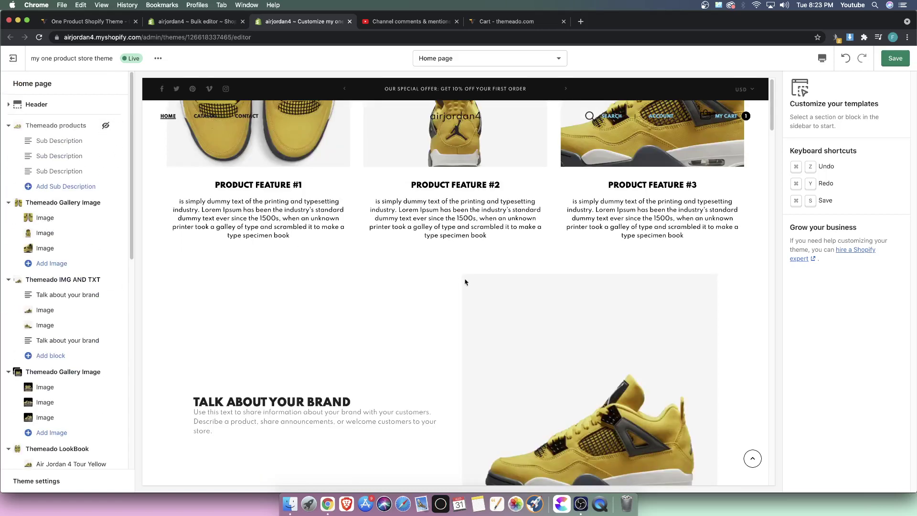
pyautogui.click(106, 125)
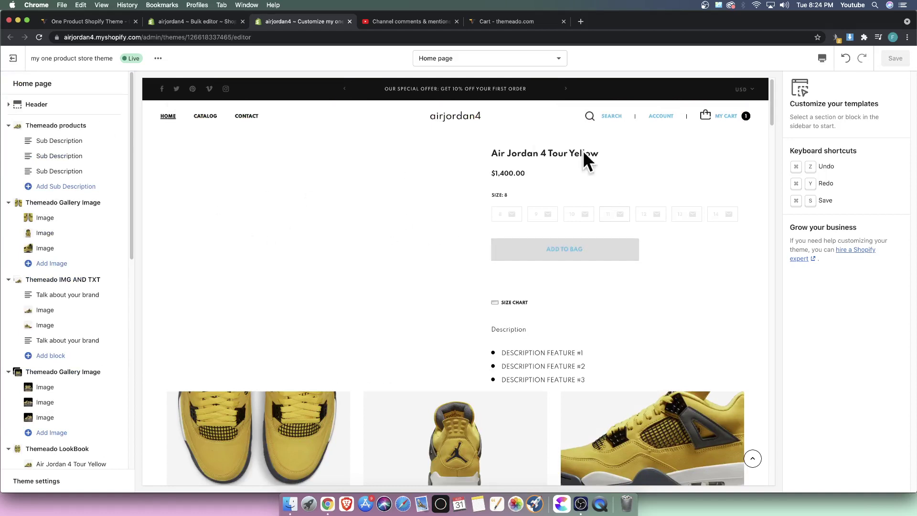
pyautogui.rightClick(681, 66)
pyautogui.click(707, 87)
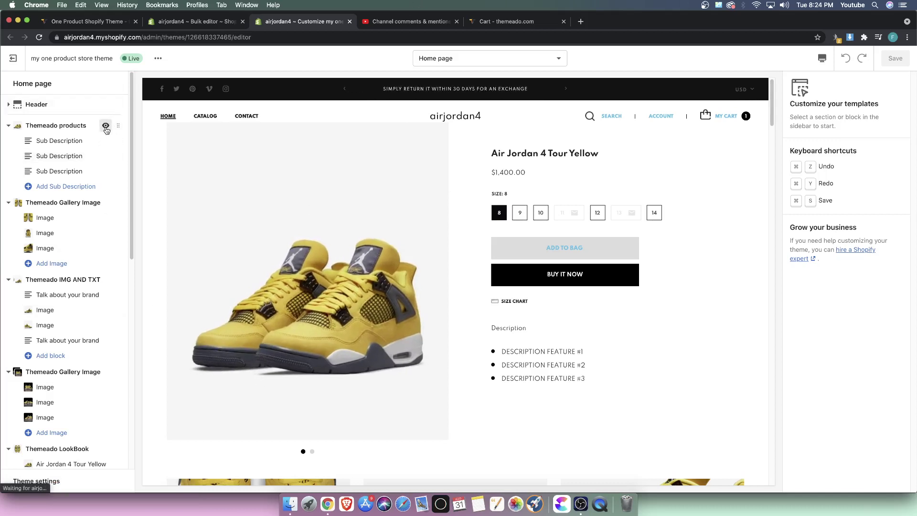
# Step: Hide the Themeado products section and set the first Themeado Gallery Image section's top distance to 400px
pyautogui.click(106, 126)
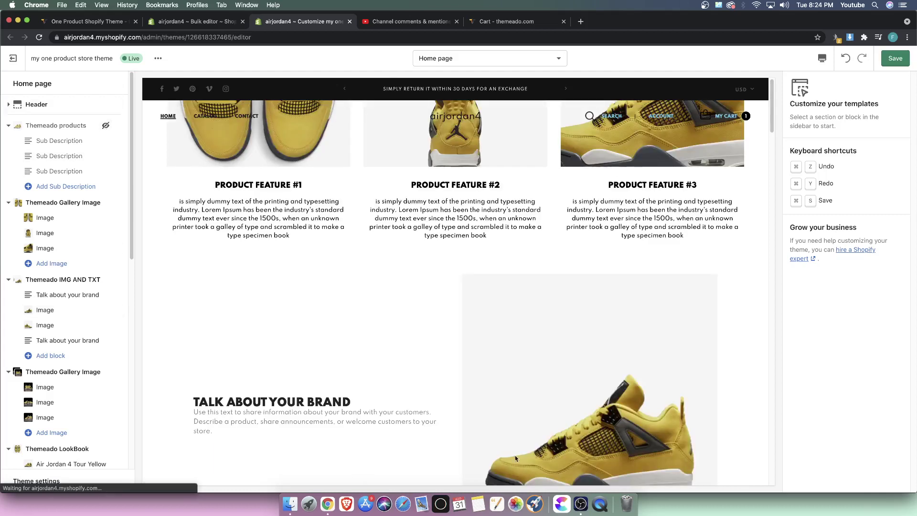
pyautogui.click(48, 204)
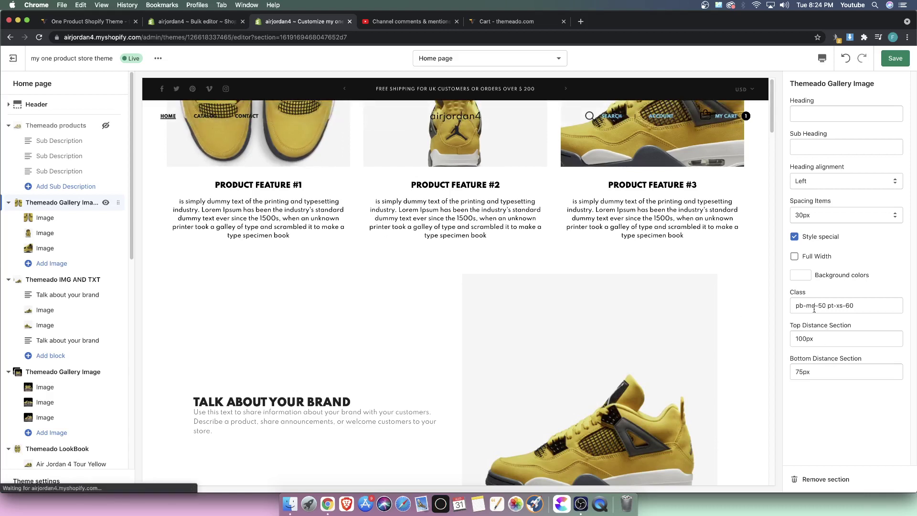
pyautogui.click(836, 332)
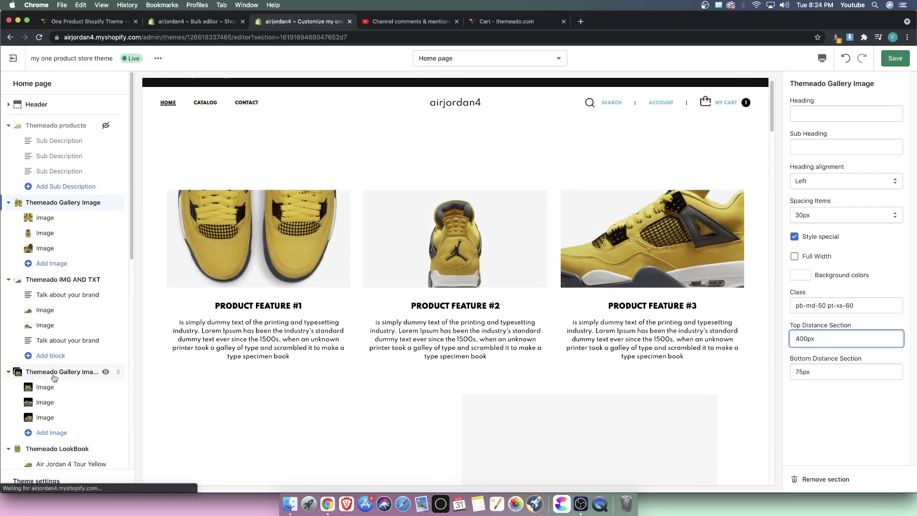
# Step: Show the hidden Themeado Products Slider section and open the change options for its collection
pyautogui.scroll(-2, 62, 377)
pyautogui.scroll(-8, 62, 376)
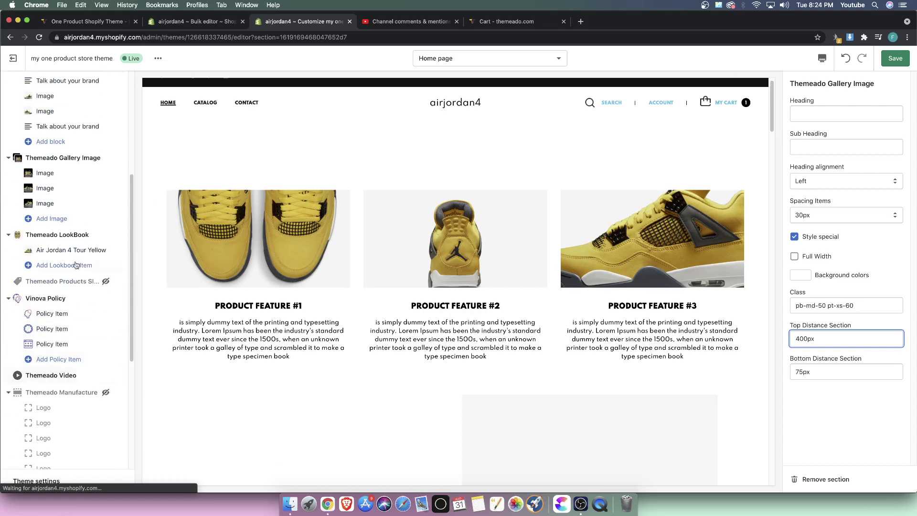
pyautogui.click(60, 283)
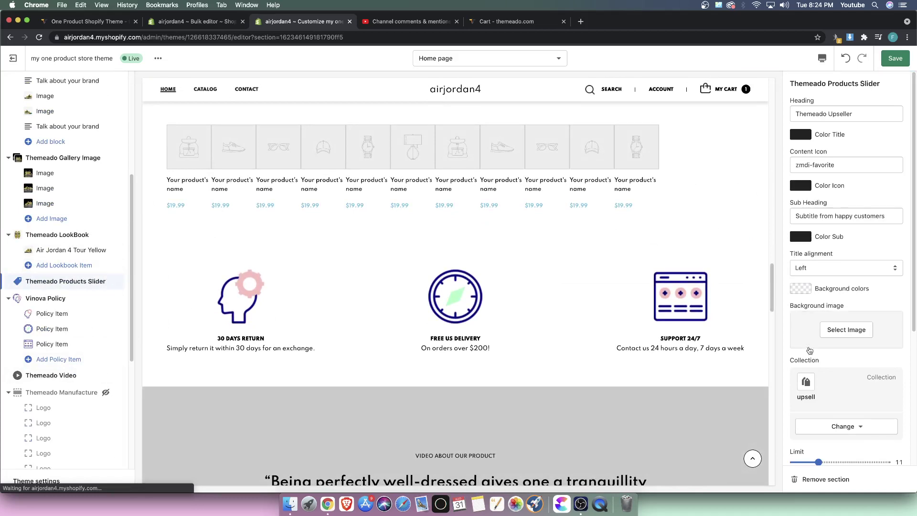
pyautogui.scroll(-3, 842, 348)
pyautogui.click(854, 344)
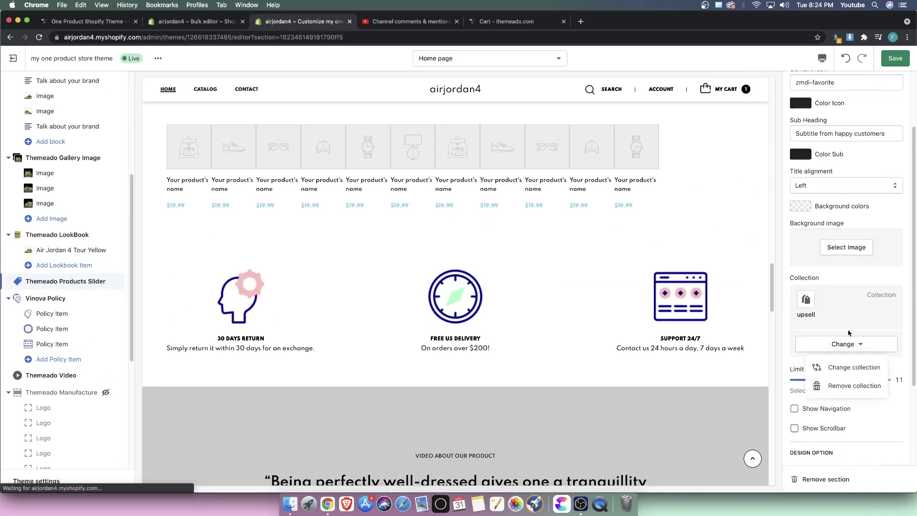
# Step: Open the article on configuring the add to cart upseller feature in the documentation on themeado.com
pyautogui.click(96, 23)
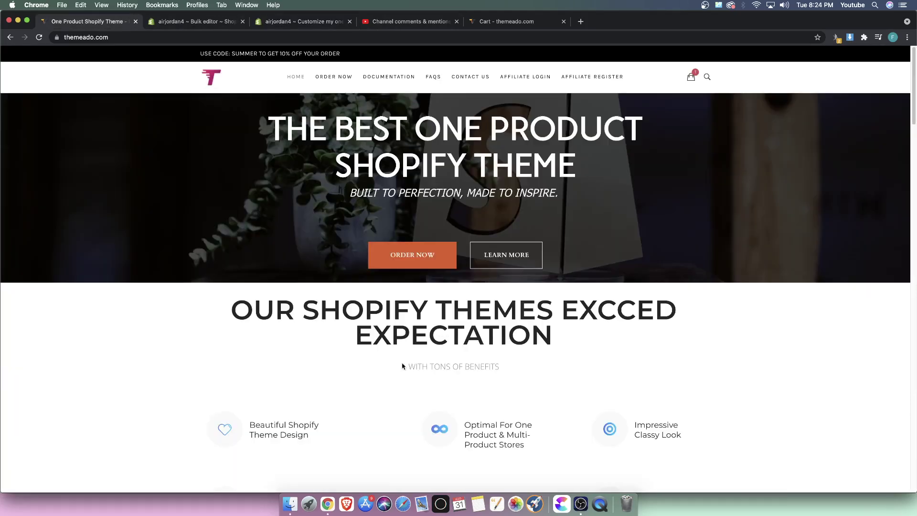
pyautogui.click(367, 85)
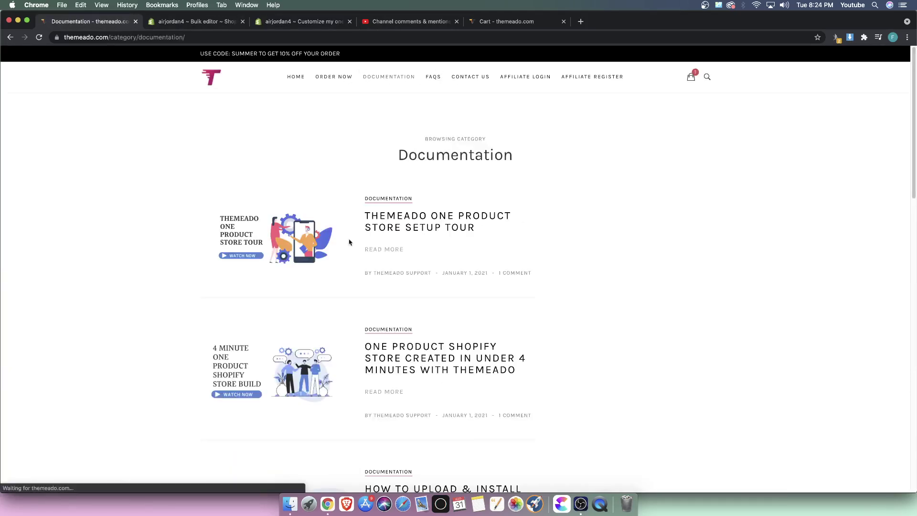
pyautogui.scroll(-15, 349, 242)
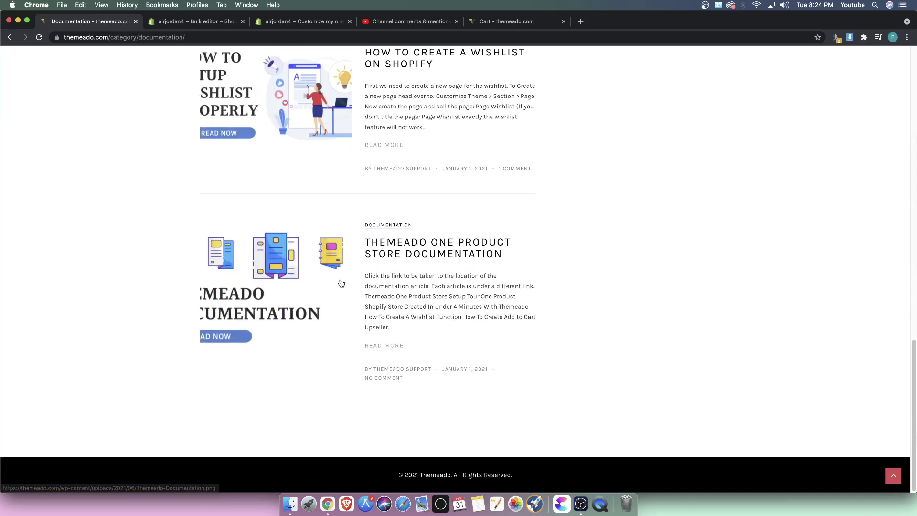
pyautogui.scroll(1, 384, 262)
pyautogui.scroll(10, 420, 272)
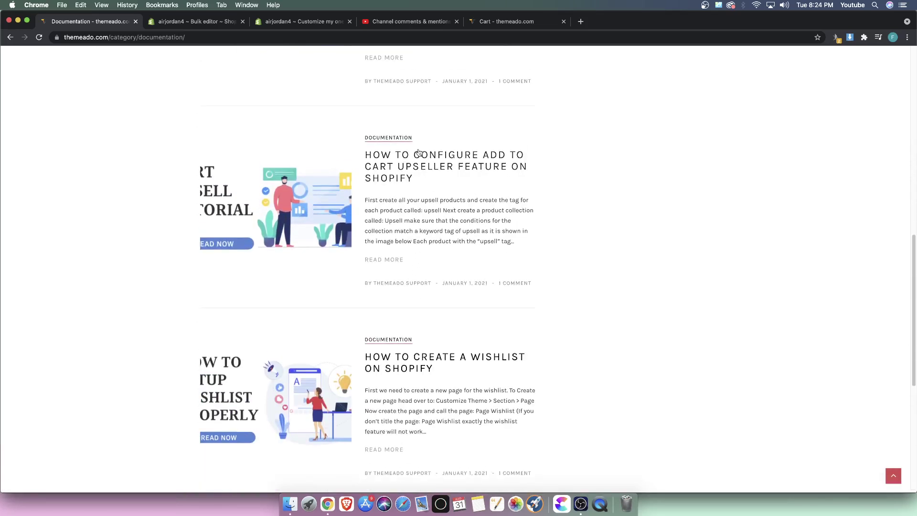
pyautogui.click(402, 167)
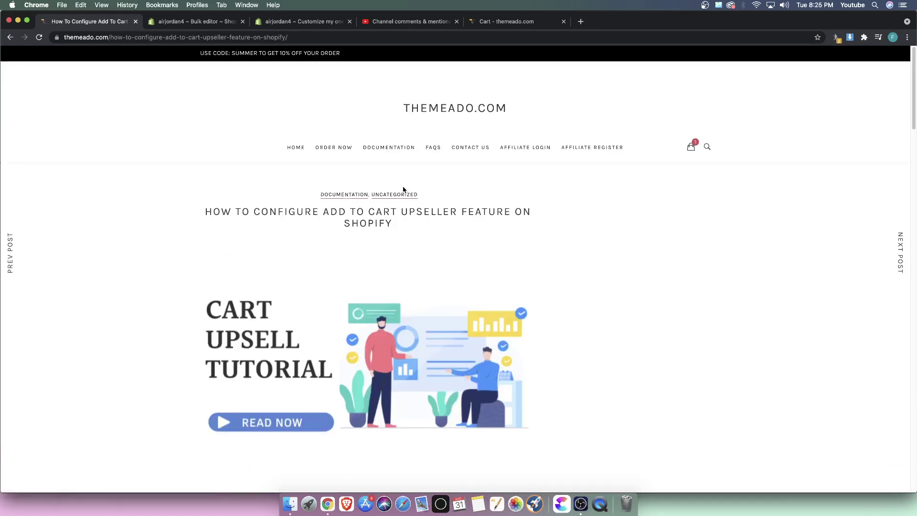
# Step: Read the upseller article's instructions on product tags, the Upsell collection and its tag condition
pyautogui.scroll(-20, 439, 190)
pyautogui.scroll(1, 444, 201)
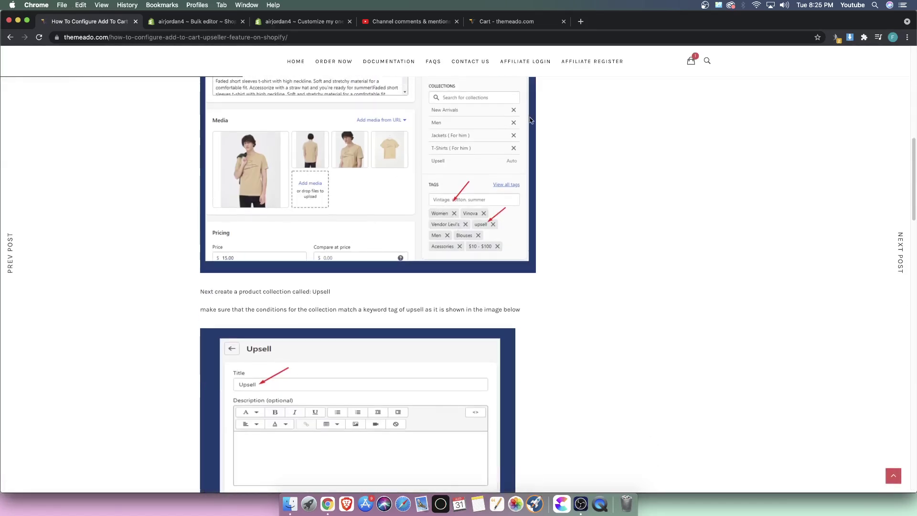
pyautogui.scroll(20, 440, 212)
pyautogui.scroll(-20, 300, 180)
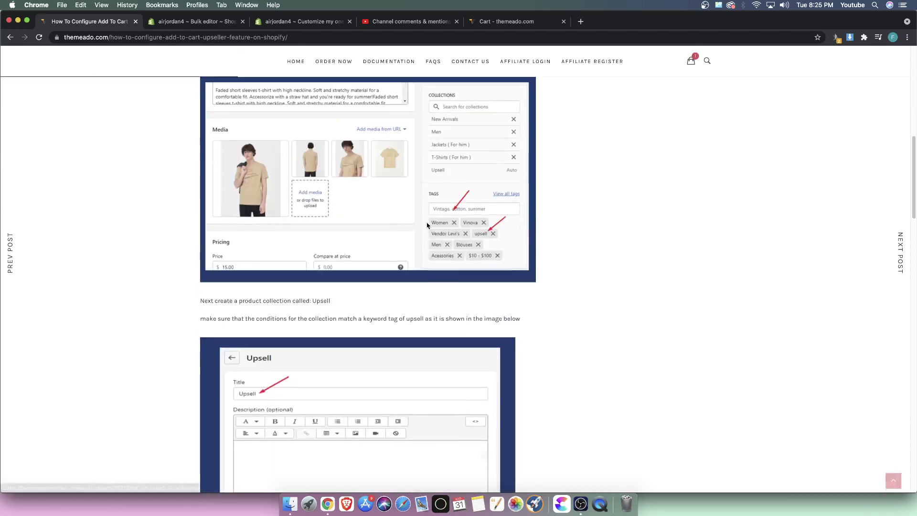
pyautogui.scroll(6, 300, 180)
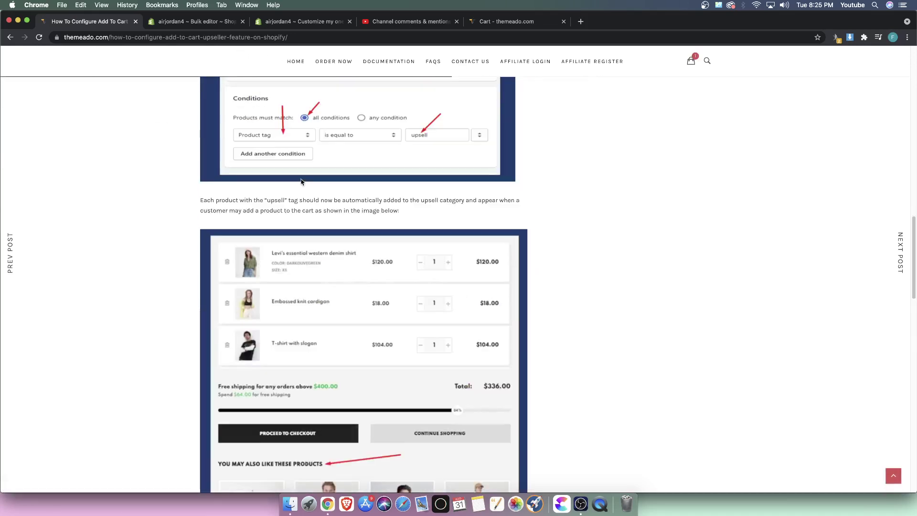
pyautogui.scroll(1, 310, 181)
pyautogui.scroll(3, 309, 180)
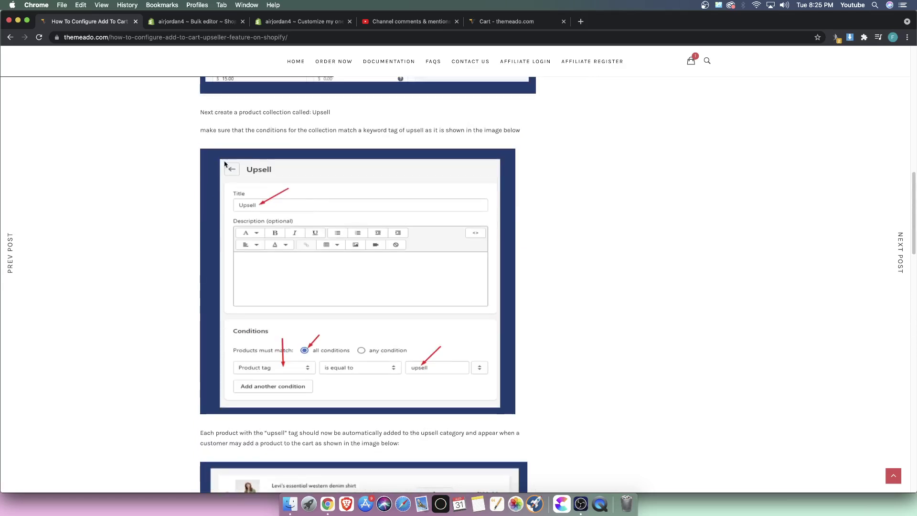
# Step: In the store's product list, bulk-enter the tag upsell for the three Air Jordan 4 products other than Tour Yellow
pyautogui.click(191, 24)
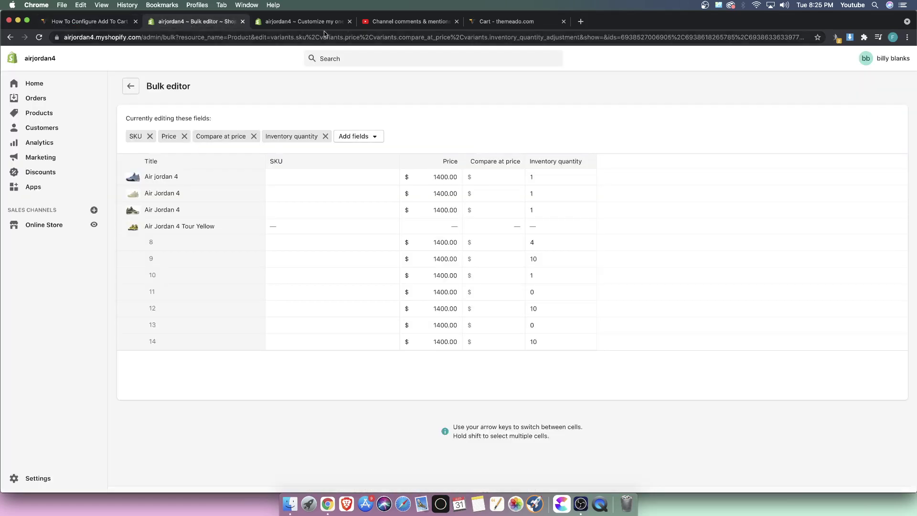
pyautogui.click(14, 118)
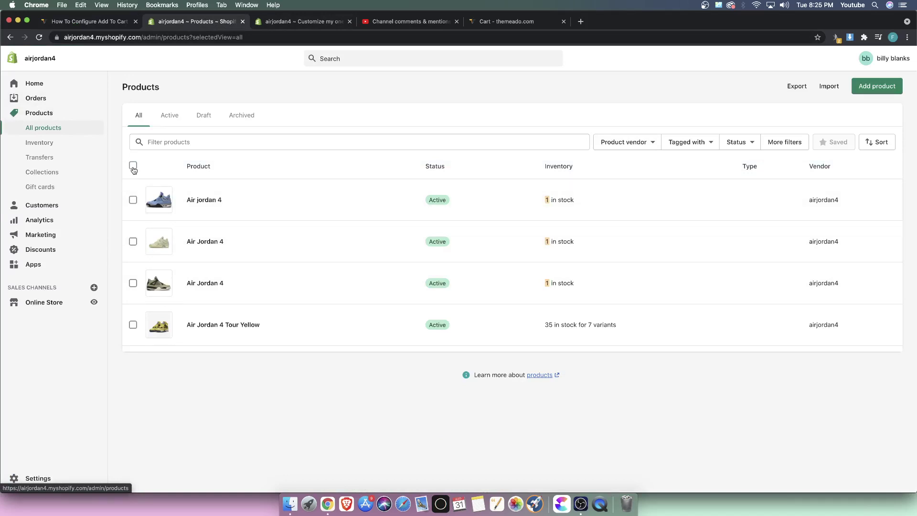
pyautogui.click(133, 199)
pyautogui.click(133, 241)
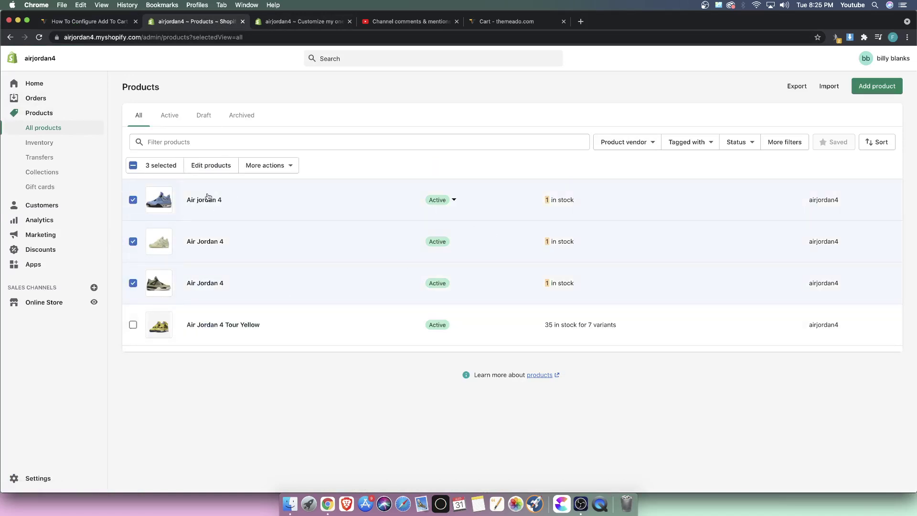
pyautogui.click(266, 165)
pyautogui.scroll(-3, 268, 296)
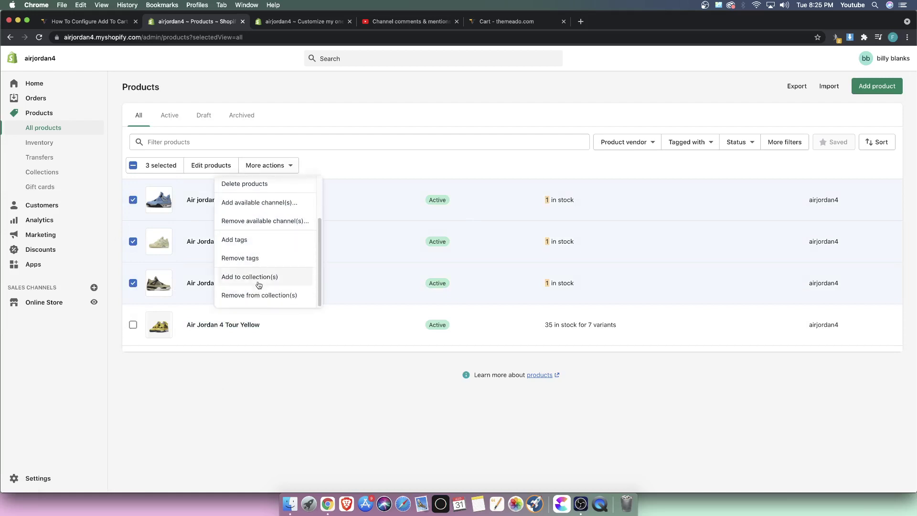
pyautogui.scroll(3, 258, 285)
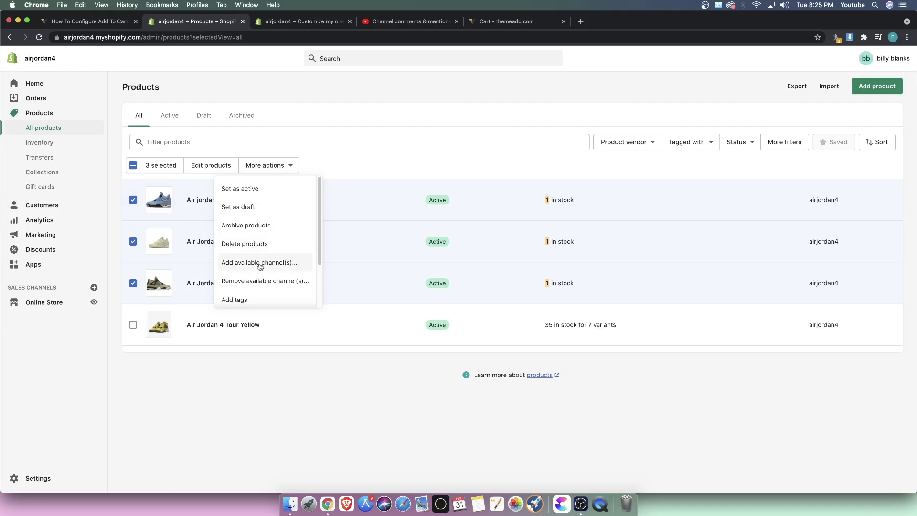
pyautogui.click(288, 168)
pyautogui.click(268, 165)
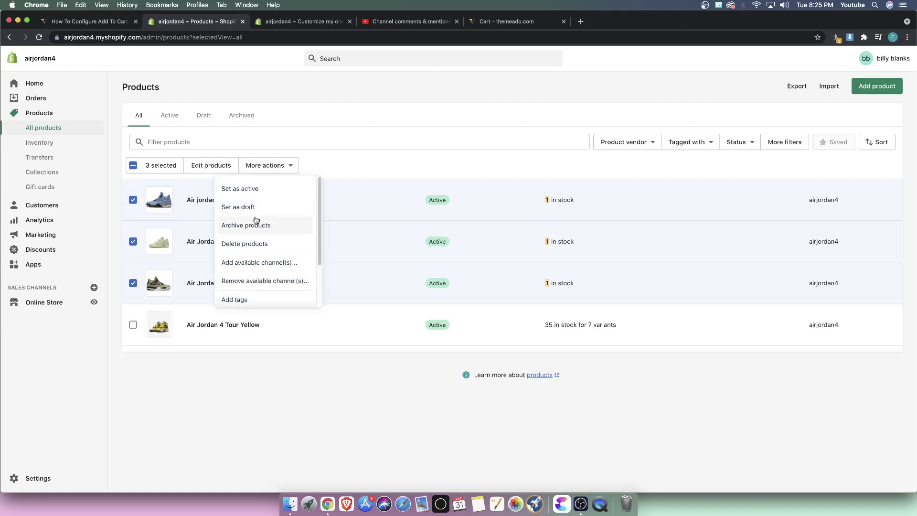
pyautogui.scroll(-3, 257, 220)
pyautogui.click(236, 238)
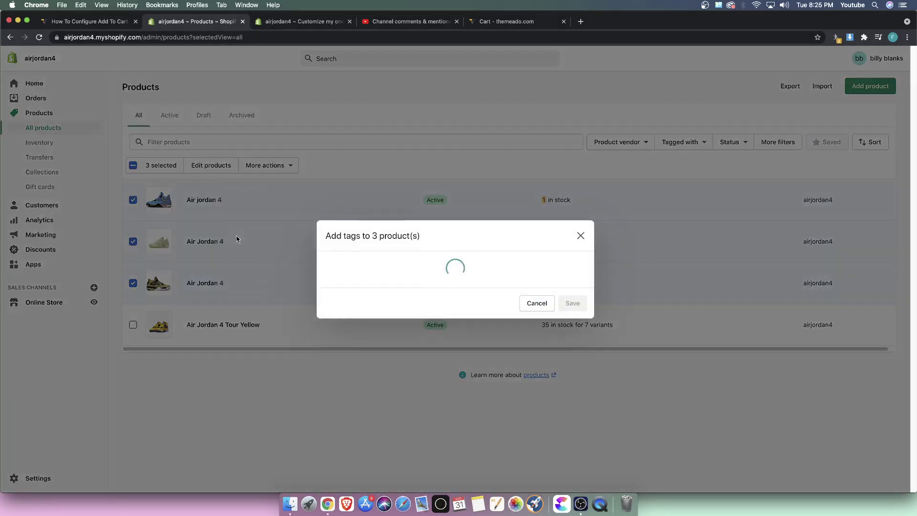
pyautogui.click(391, 273)
pyautogui.write('upsell')
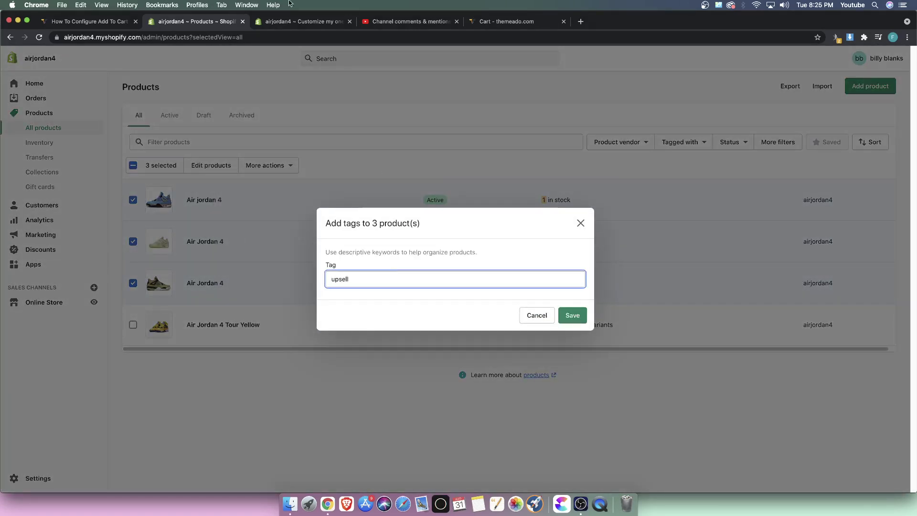
# Step: Recheck the tag and collection instructions in the upseller article and save the upsell tag on the three products
pyautogui.click(117, 23)
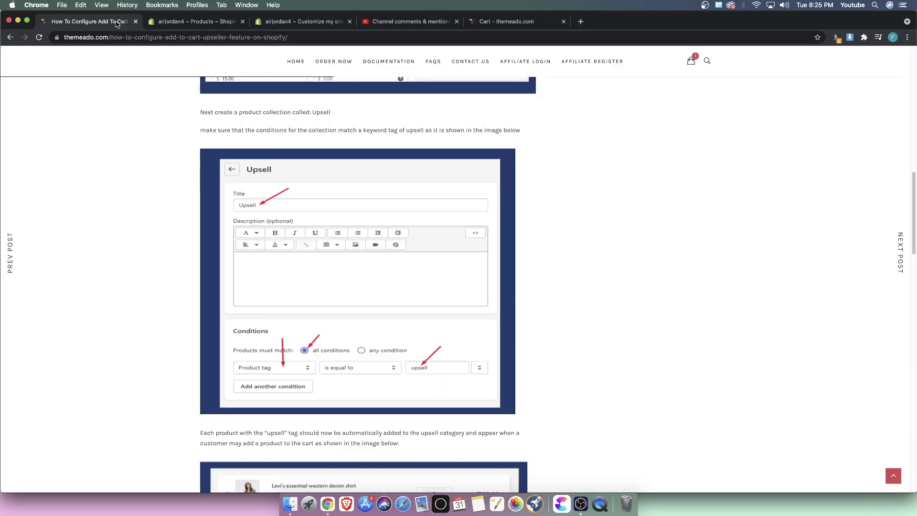
pyautogui.scroll(10, 240, 287)
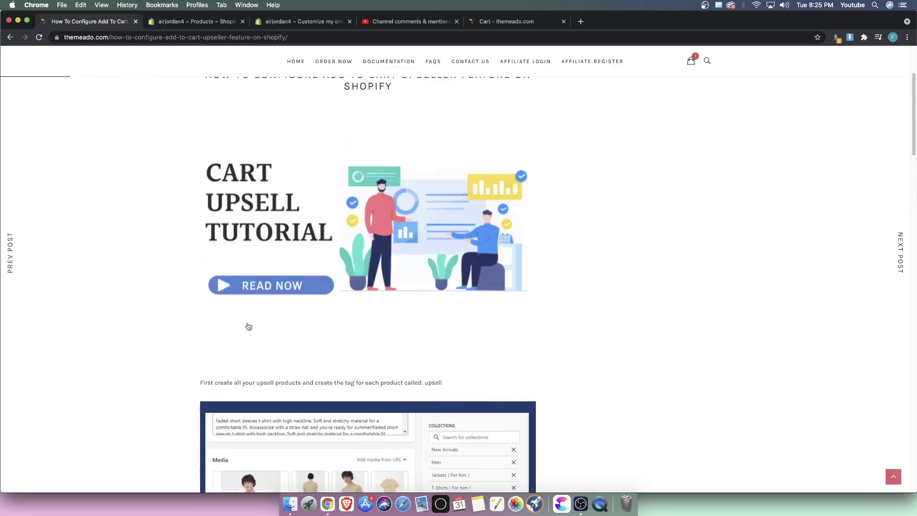
pyautogui.scroll(-6, 247, 325)
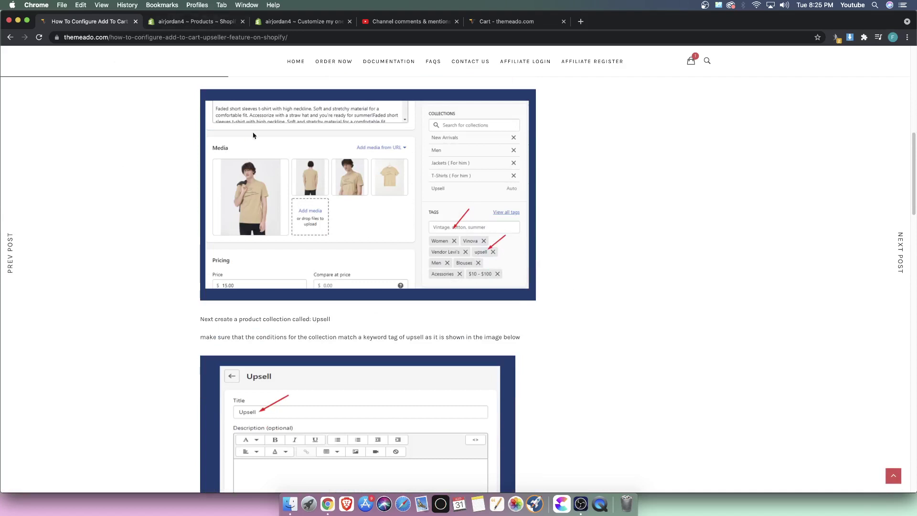
pyautogui.click(211, 23)
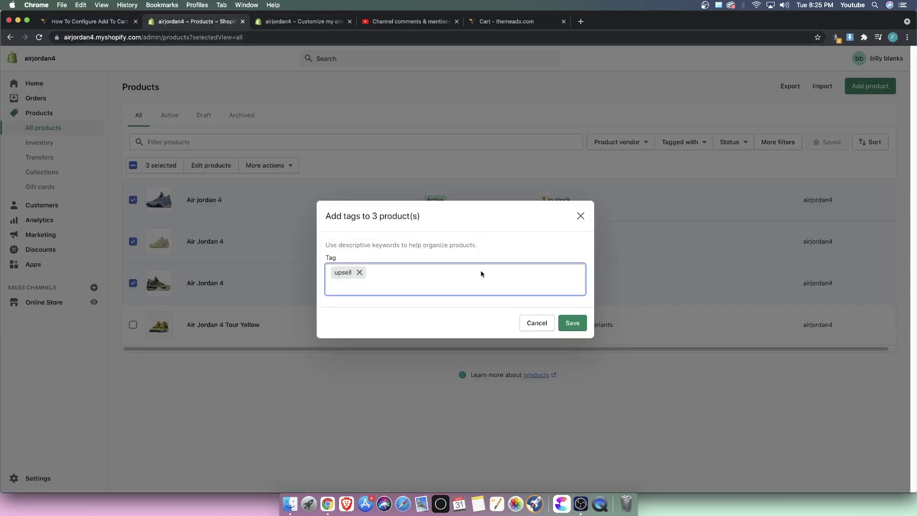
pyautogui.click(582, 326)
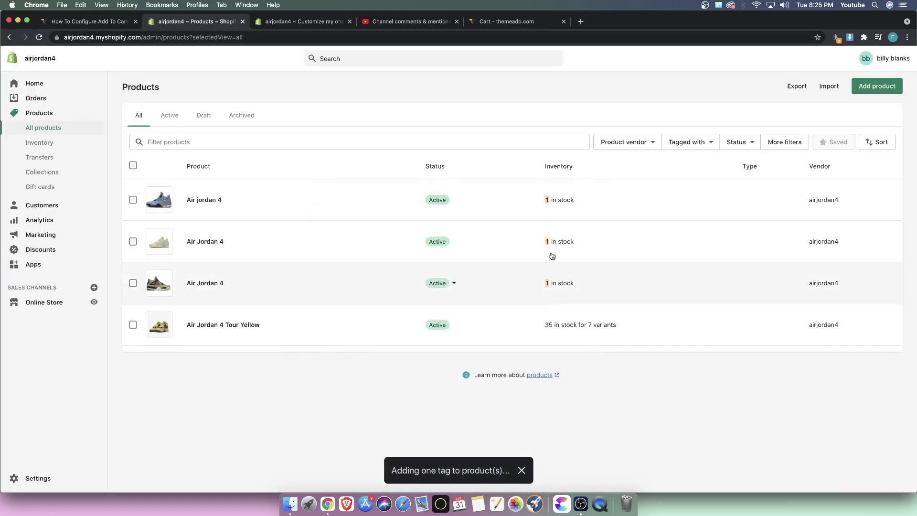
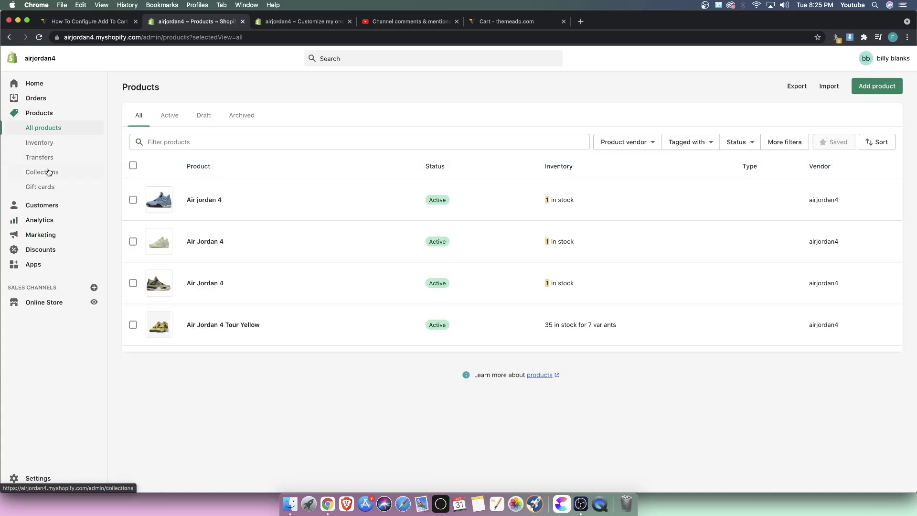
# Step: Create a new collection titled upsell and try to save it with an empty product tag condition
pyautogui.click(48, 172)
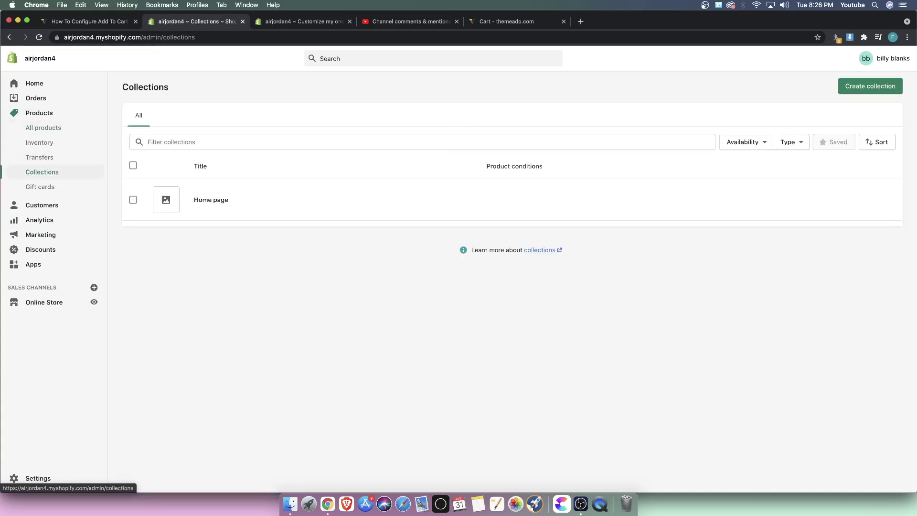
pyautogui.click(855, 85)
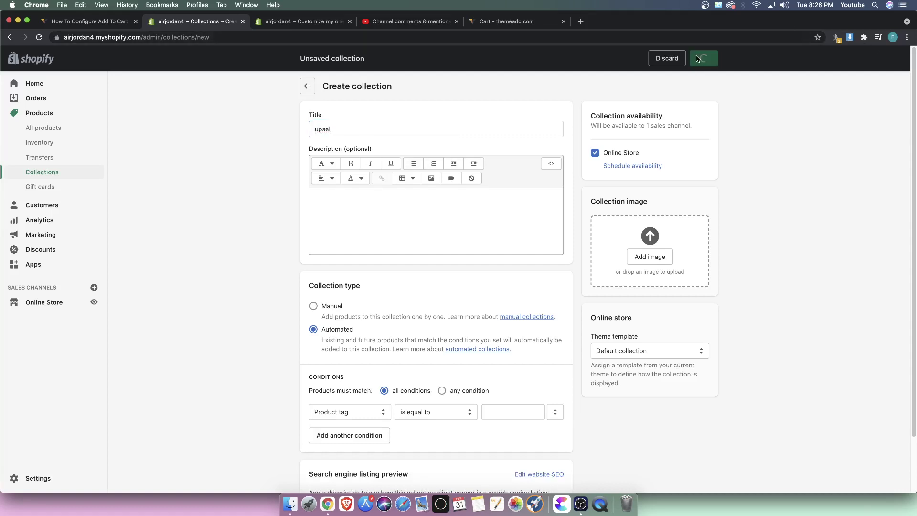
pyautogui.scroll(-5, 393, 326)
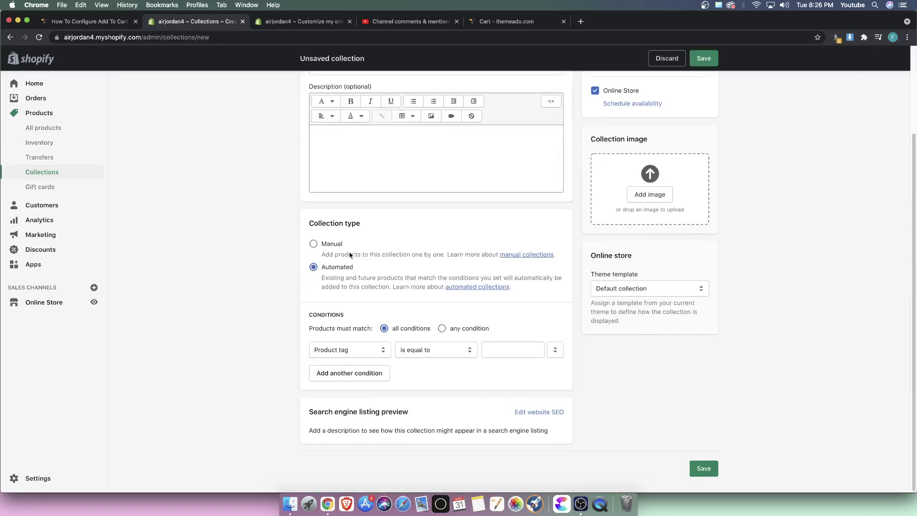
pyautogui.scroll(5, 208, 179)
# Step: In the theme editor's home page preview, add the Air Jordan 4 Tour Yellow in size 10 to the bag
pyautogui.click(284, 23)
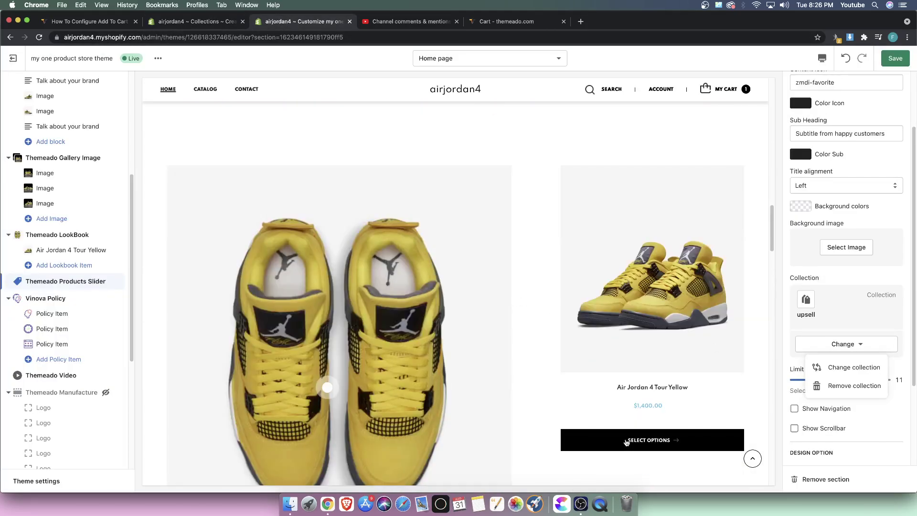
pyautogui.click(626, 440)
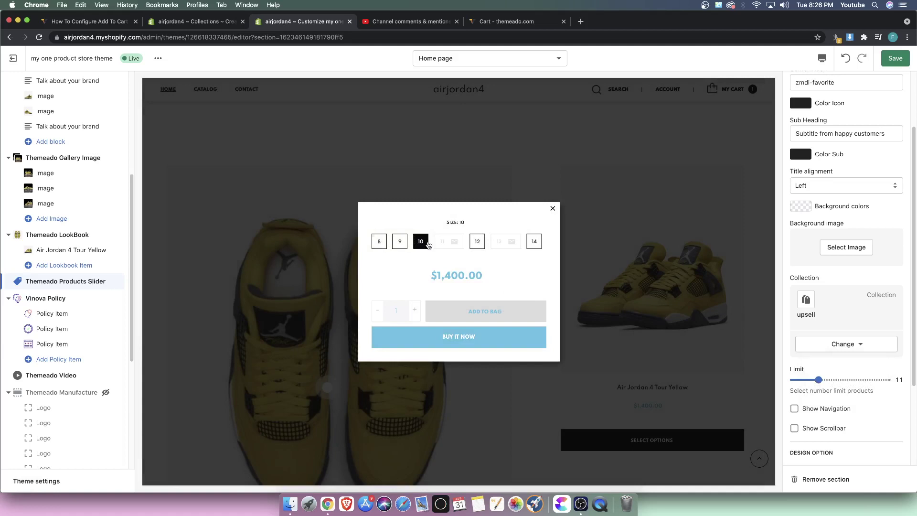
pyautogui.click(493, 315)
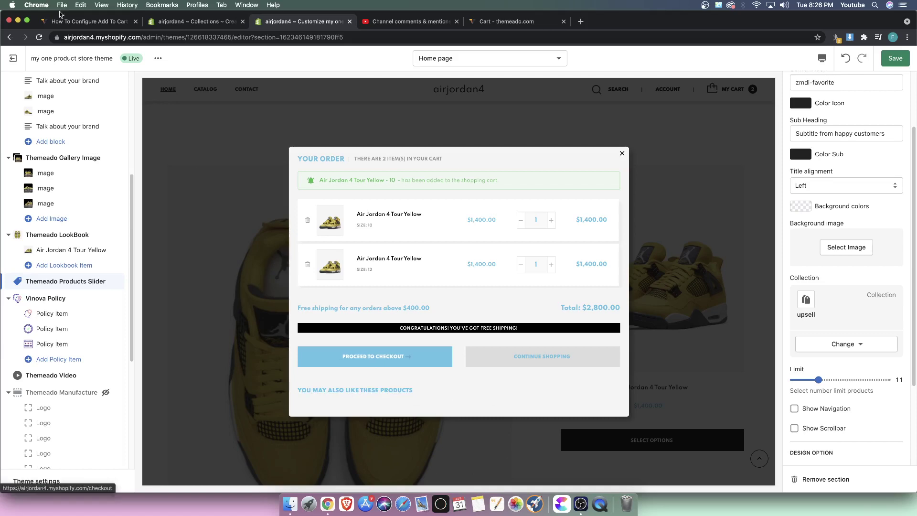
# Step: Return to the unsaved upsell collection, switch its collection type to Manual and save it
pyautogui.click(93, 22)
pyautogui.click(201, 23)
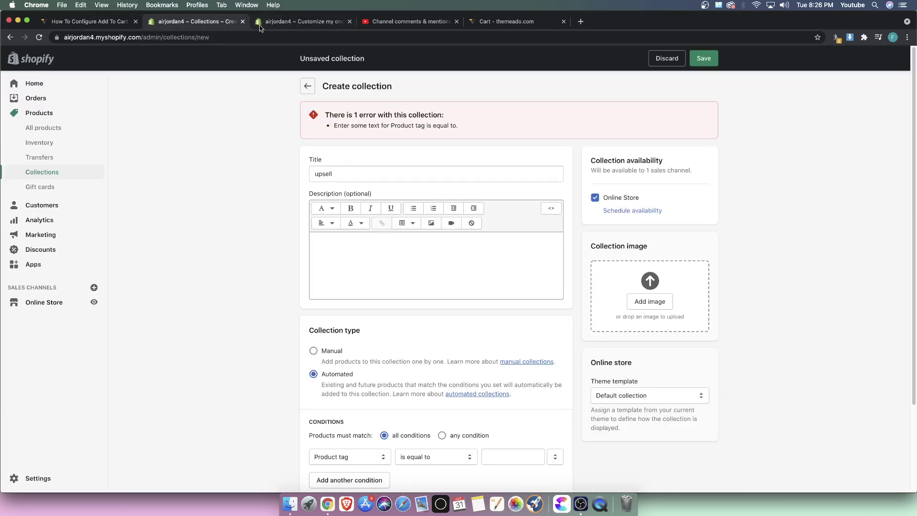
pyautogui.scroll(-1, 372, 192)
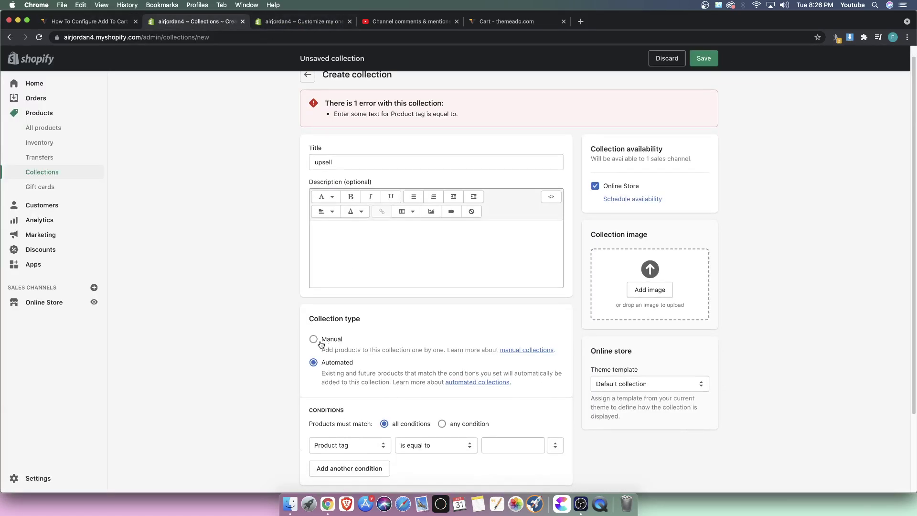
pyautogui.click(314, 339)
pyautogui.click(314, 363)
pyautogui.click(313, 339)
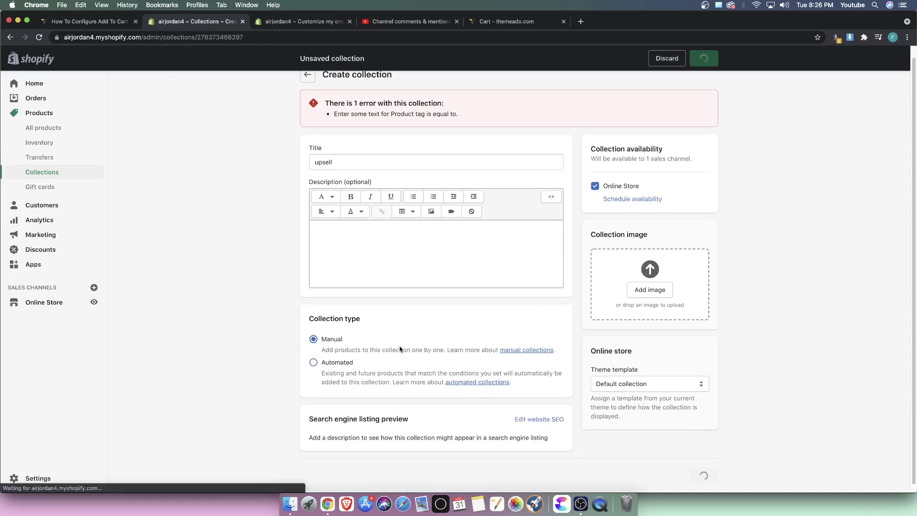
# Step: Add the three Air Jordan 4 products other than Tour Yellow to the upsell collection and return to the collections list
pyautogui.click(455, 361)
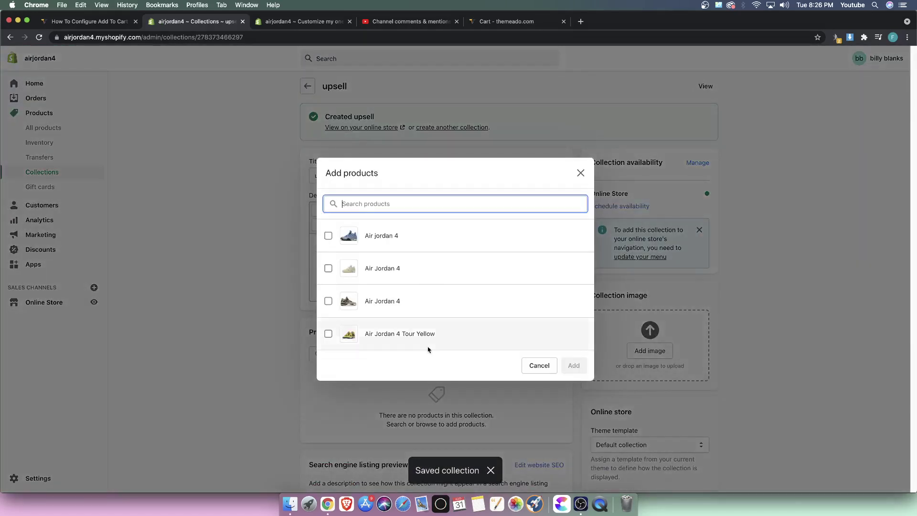
pyautogui.click(330, 236)
pyautogui.click(389, 269)
pyautogui.click(380, 315)
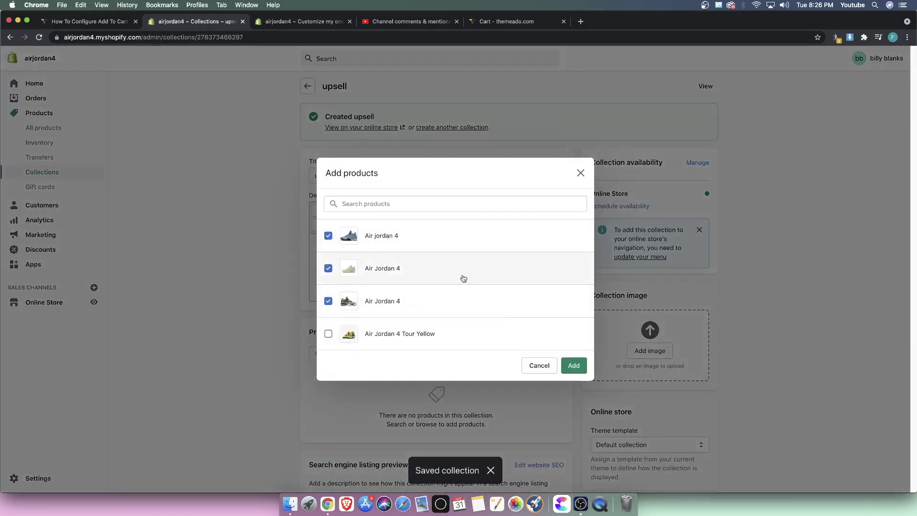
pyautogui.click(574, 366)
pyautogui.scroll(-3, 609, 180)
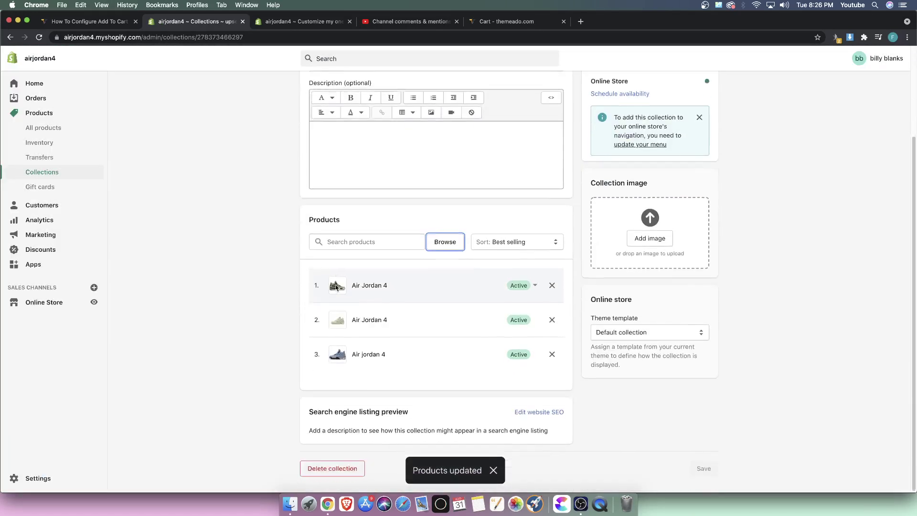
pyautogui.scroll(3, 303, 117)
pyautogui.click(309, 86)
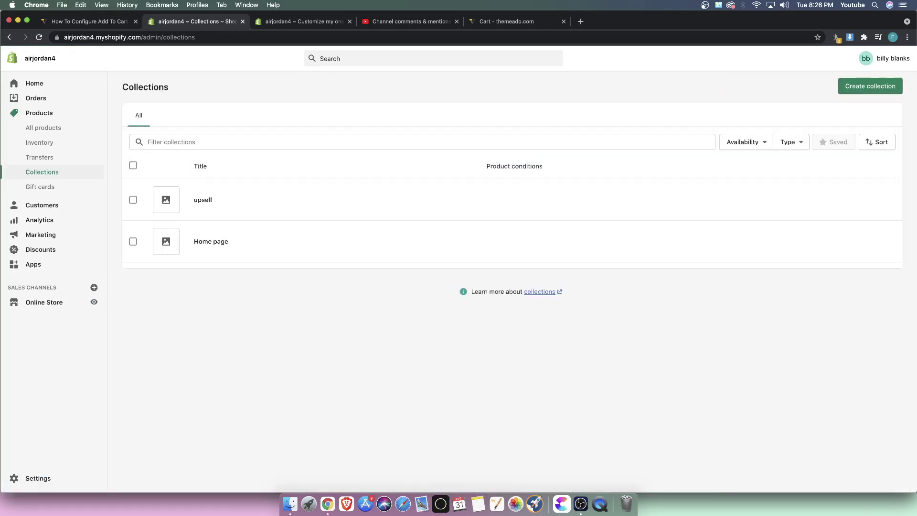
# Step: Open the current theme, my one product store theme, for customizing and close the old theme editor tab
pyautogui.click(48, 302)
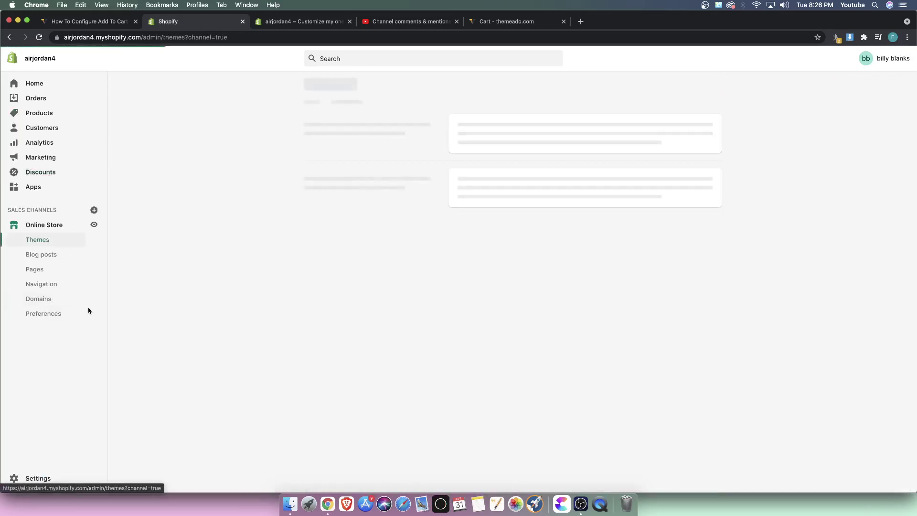
pyautogui.click(637, 258)
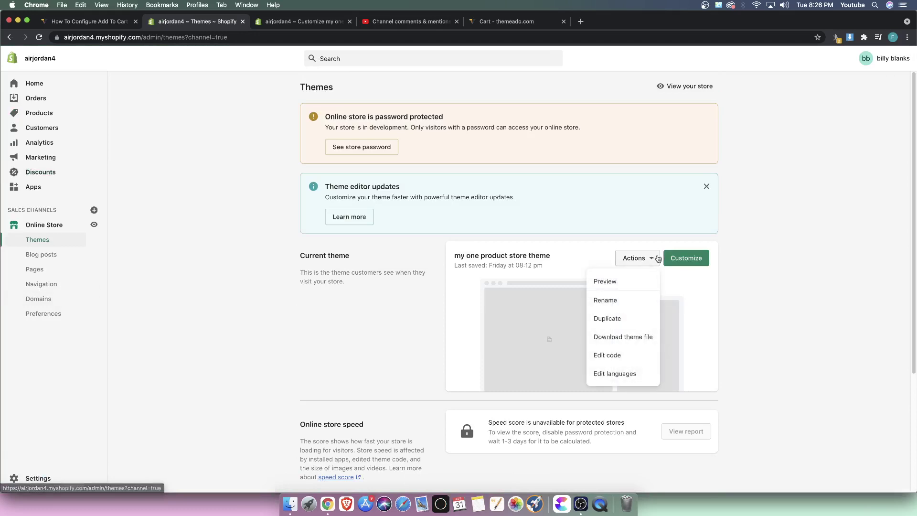
pyautogui.click(686, 258)
pyautogui.click(320, 28)
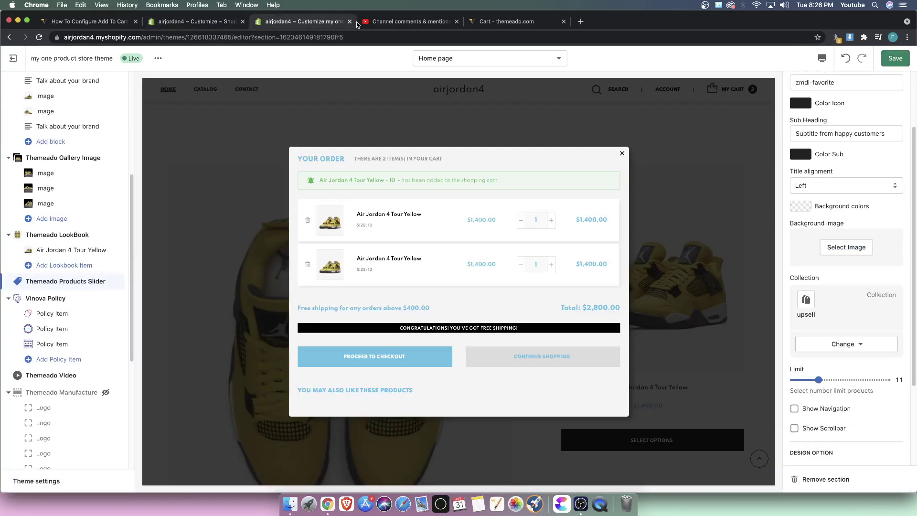
pyautogui.click(349, 22)
pyautogui.click(525, 169)
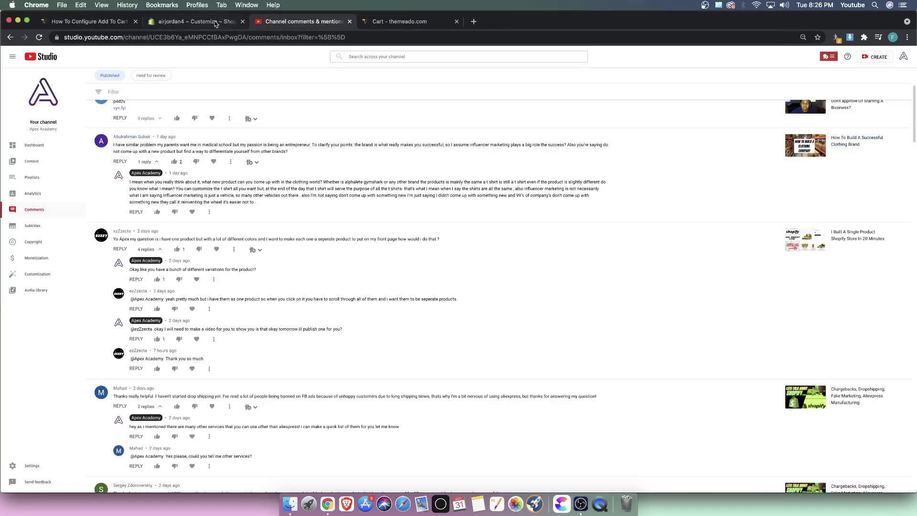
pyautogui.hotkey('ctrl', 'shift', 'Tab')
# Step: Select the Themeado Products Slider section, open its upsell collection for editing in a separate tab and return to the customizer
pyautogui.scroll(-15, 429, 388)
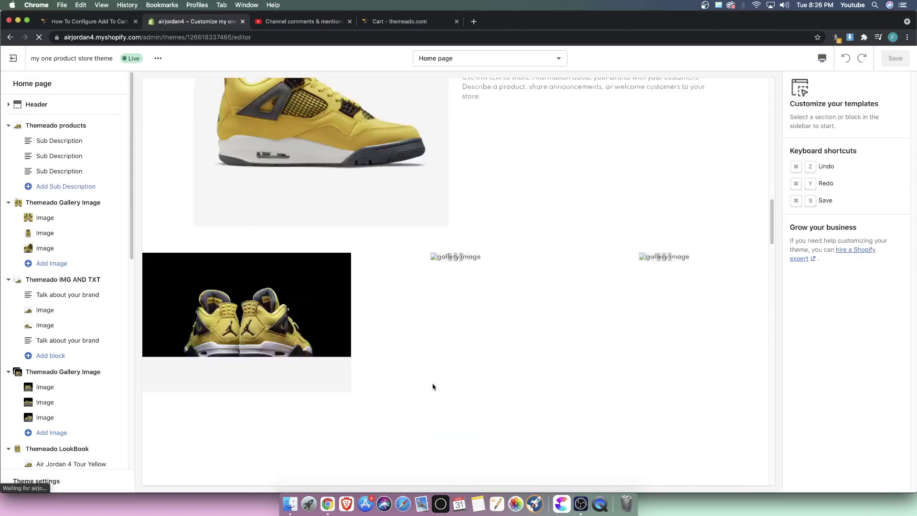
pyautogui.scroll(-6, 38, 413)
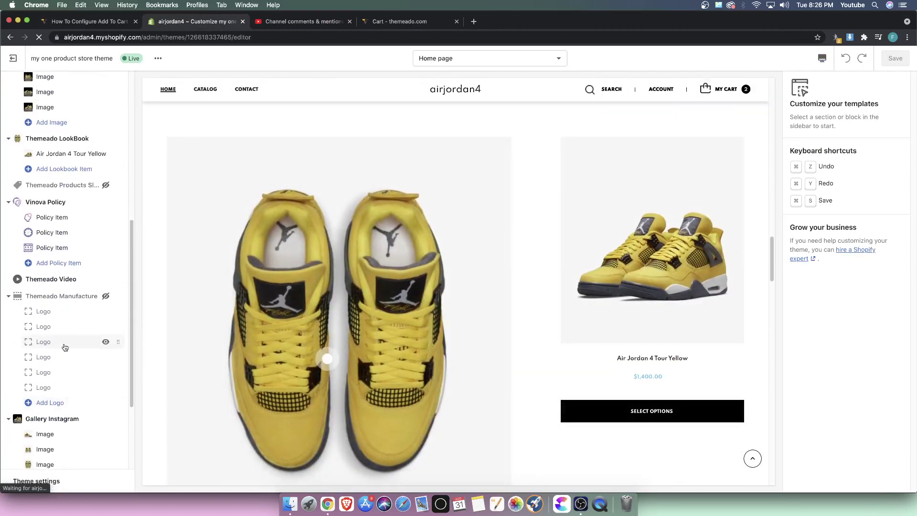
pyautogui.scroll(3, 63, 346)
pyautogui.click(71, 267)
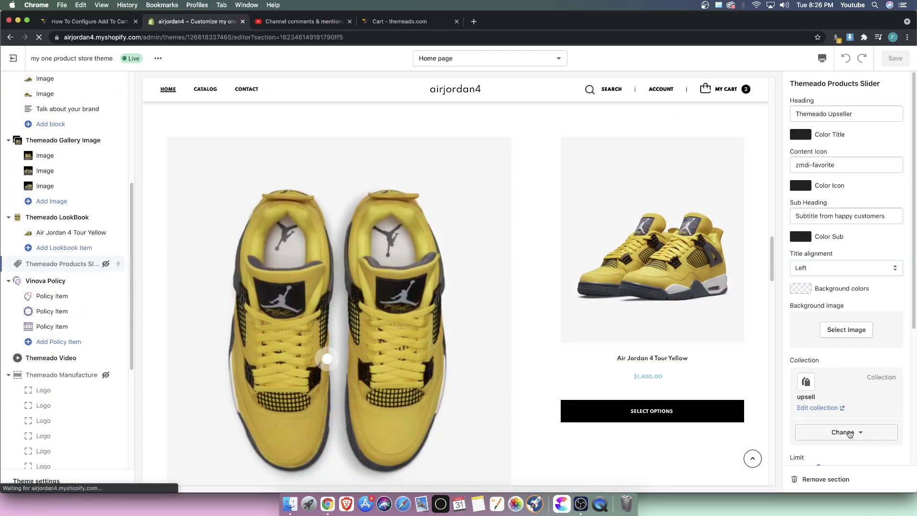
pyautogui.click(816, 408)
pyautogui.click(205, 21)
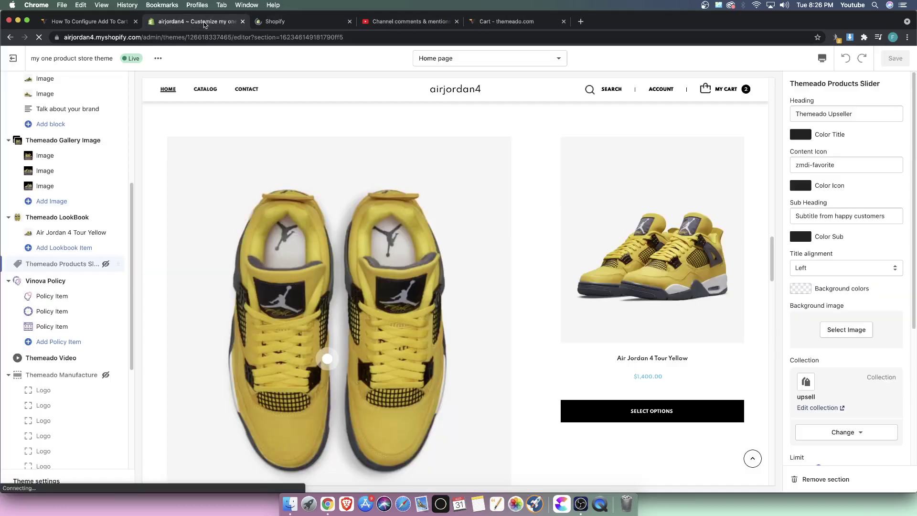
pyautogui.click(841, 433)
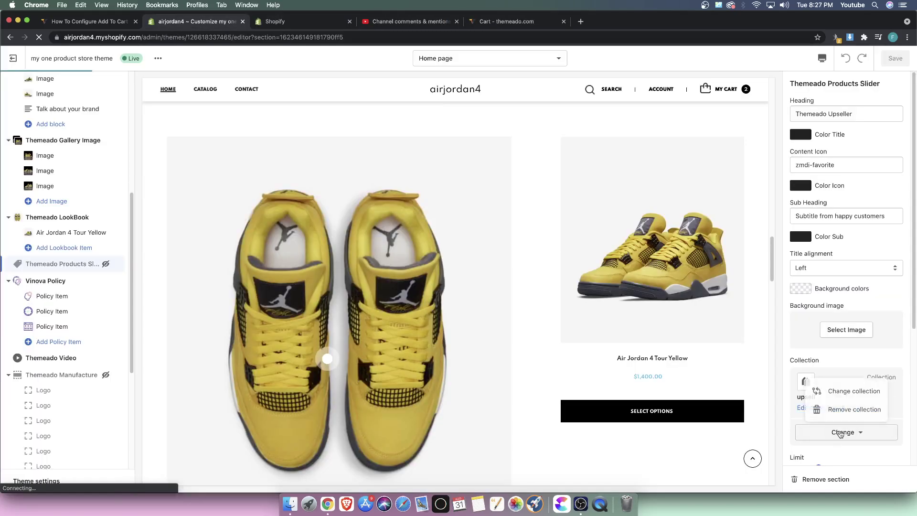
pyautogui.click(843, 392)
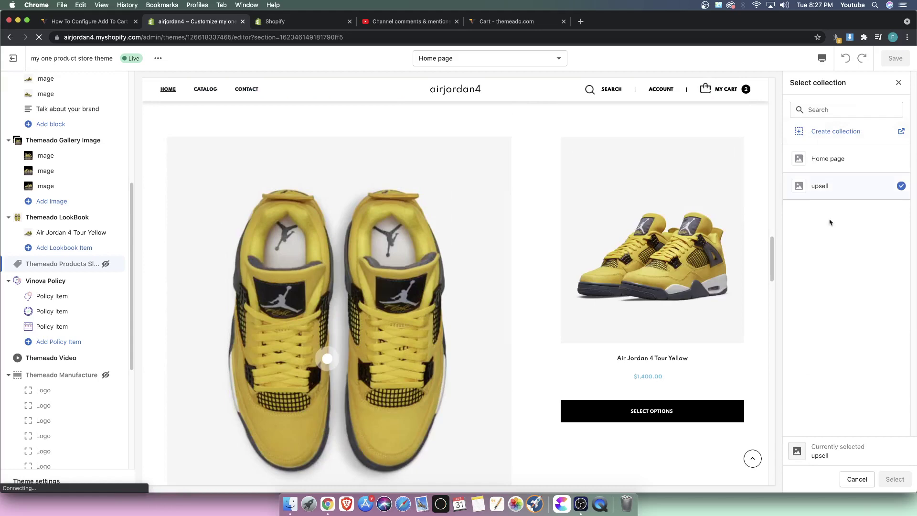
pyautogui.click(856, 479)
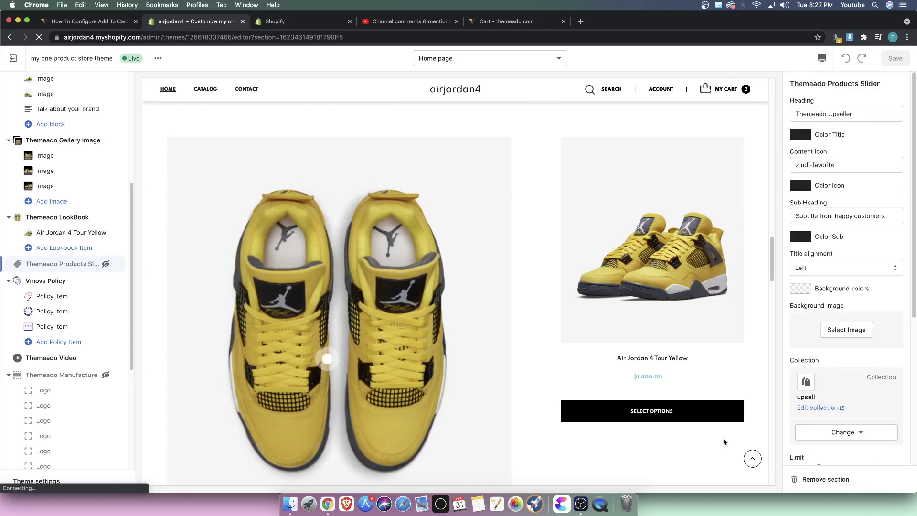
# Step: Make the hidden Themeado Products Slider section visible on the home page and save the theme
pyautogui.scroll(-15, 575, 395)
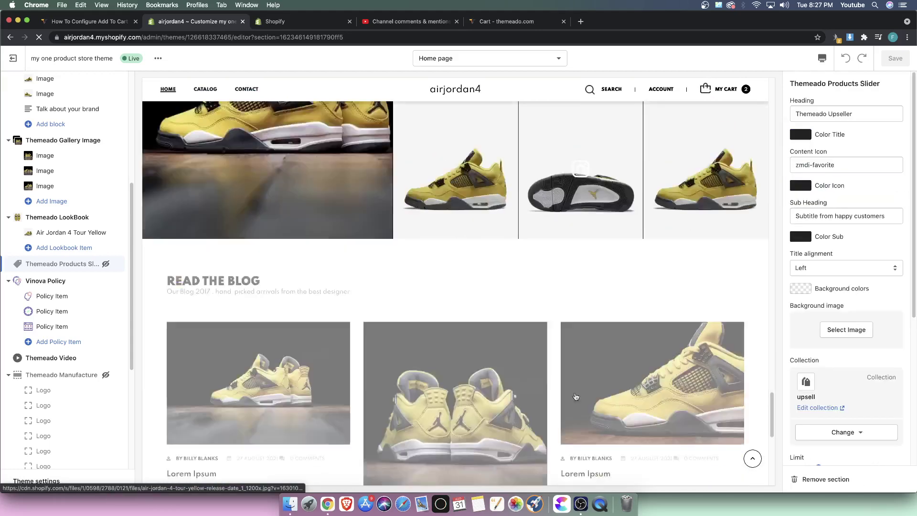
pyautogui.scroll(15, 575, 396)
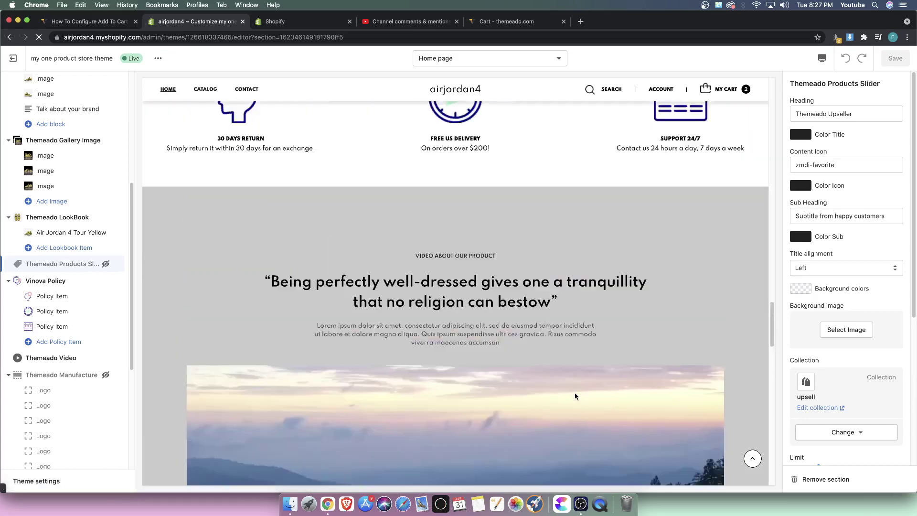
pyautogui.scroll(5, 575, 396)
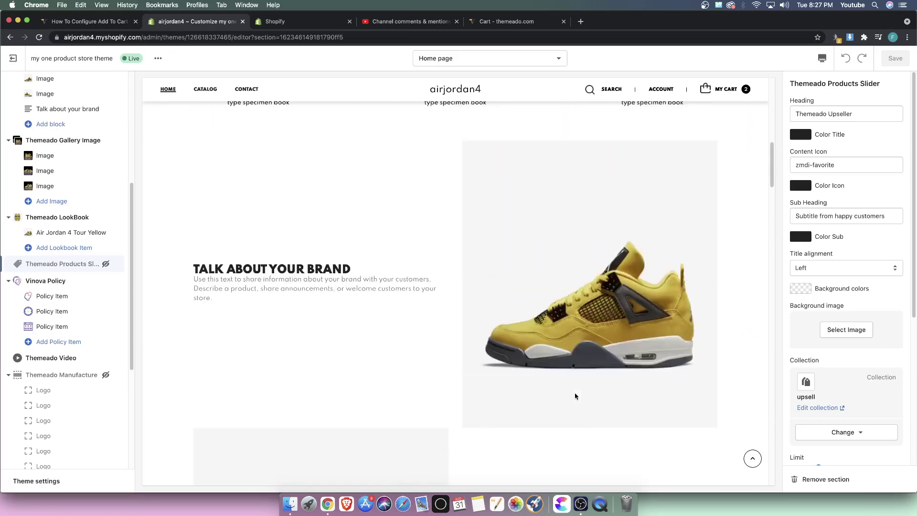
pyautogui.click(106, 265)
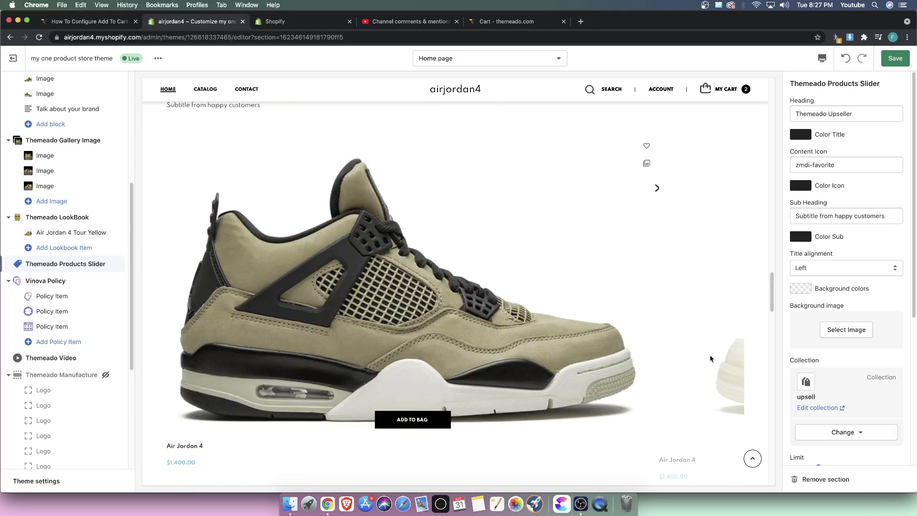
pyautogui.click(895, 58)
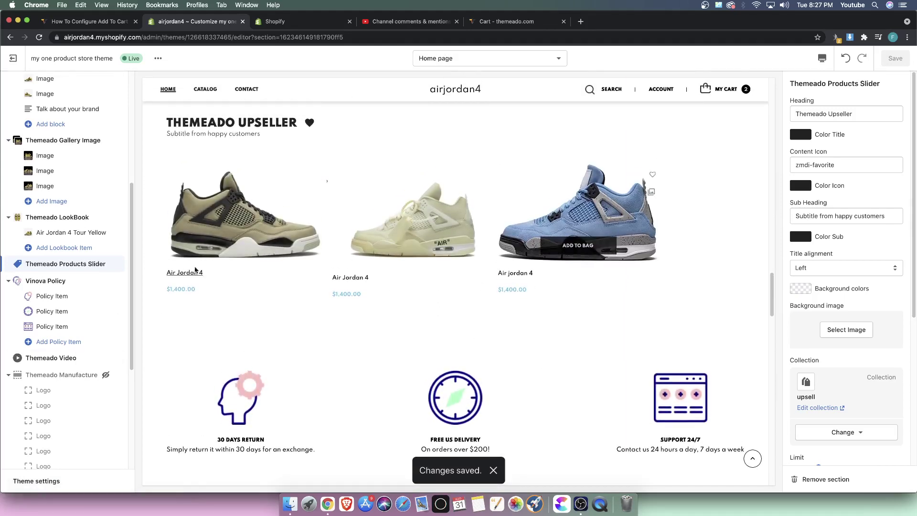
# Step: Move the Themeado Products Slider section up to sit directly below the Header, above Themeado products
pyautogui.scroll(6, 229, 363)
pyautogui.scroll(-6, 226, 351)
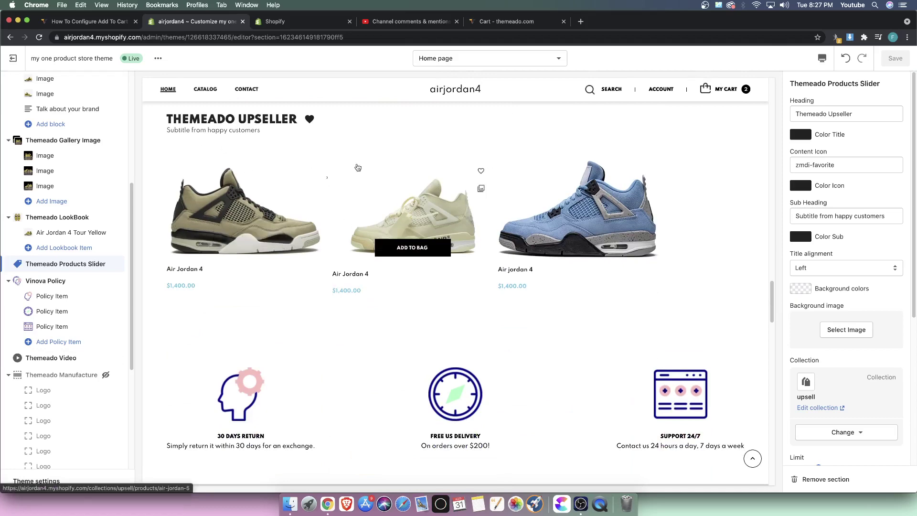
pyautogui.moveTo(119, 265)
pyautogui.moveTo(119, 265); pyautogui.dragTo(110, 86)
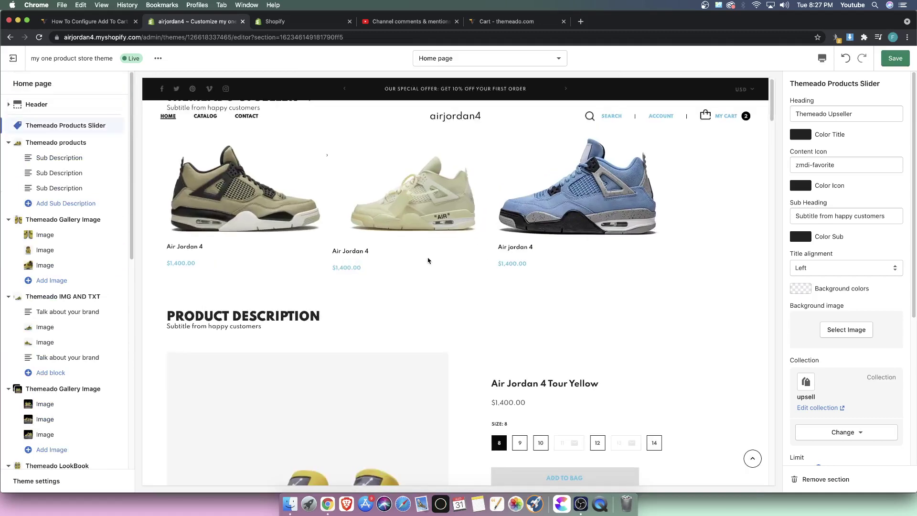
# Step: Save the slider section with a Top Distance Section of 300px, reduce it to 150px and save again
pyautogui.scroll(-5, 808, 146)
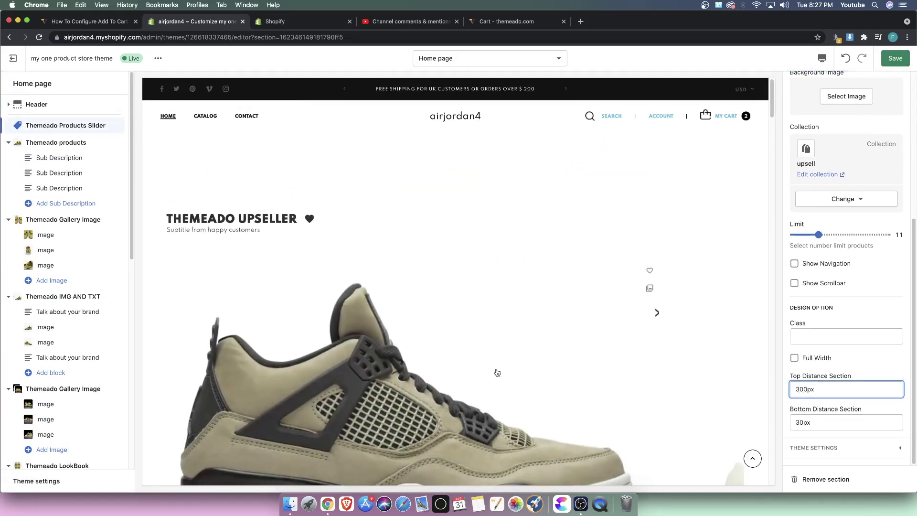
pyautogui.click(895, 59)
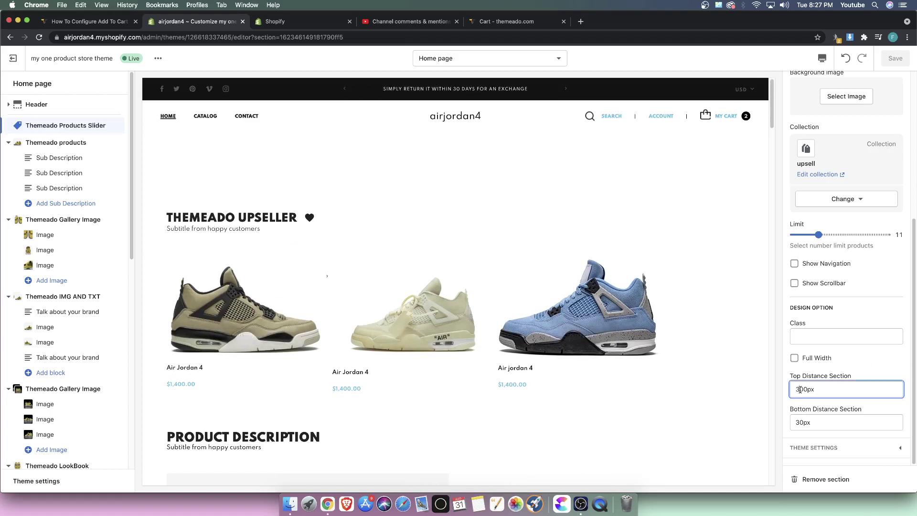
pyautogui.press('Delete')
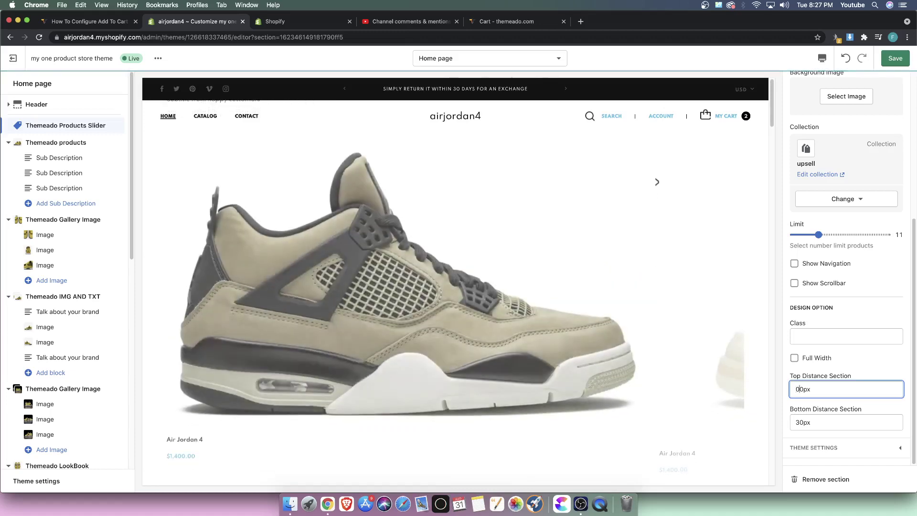
pyautogui.write('15')
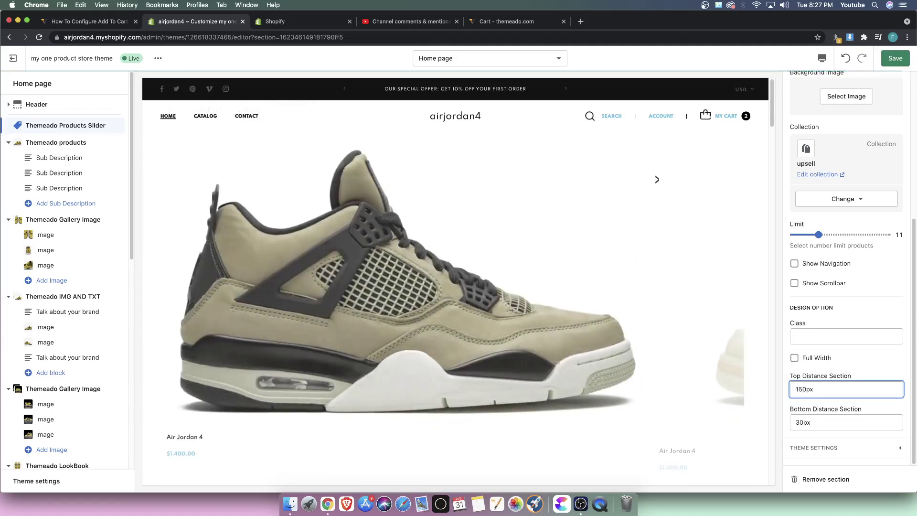
pyautogui.click(896, 58)
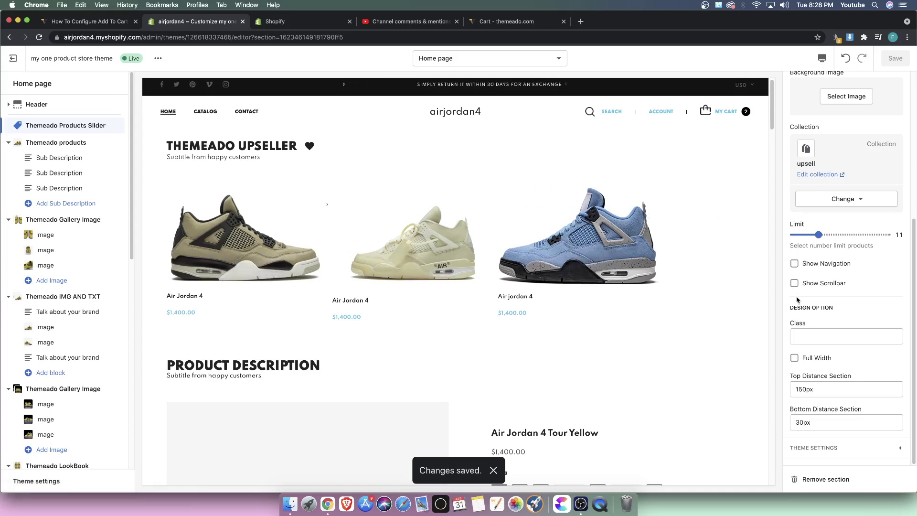
# Step: Examine how the upsell slider sits above the product description and Tour Yellow product block in the home page preview
pyautogui.scroll(5, 797, 299)
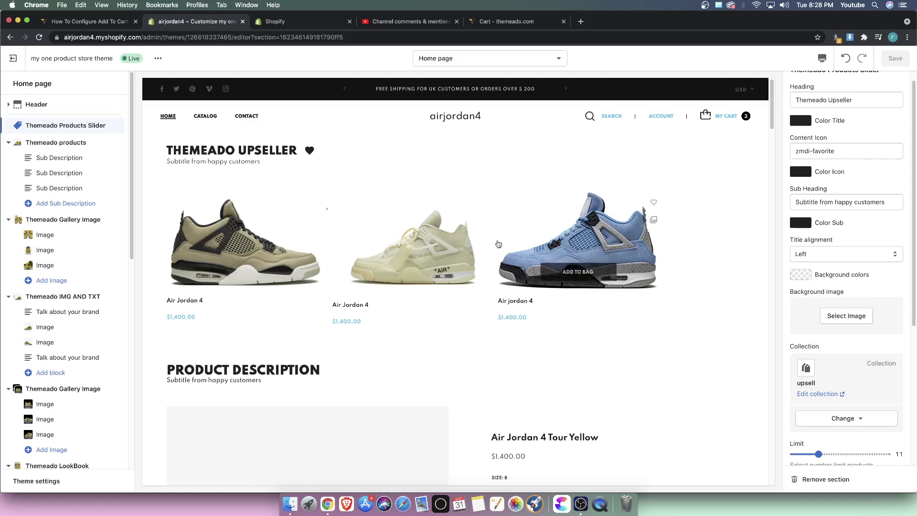
pyautogui.scroll(-8, 577, 270)
pyautogui.scroll(8, 526, 267)
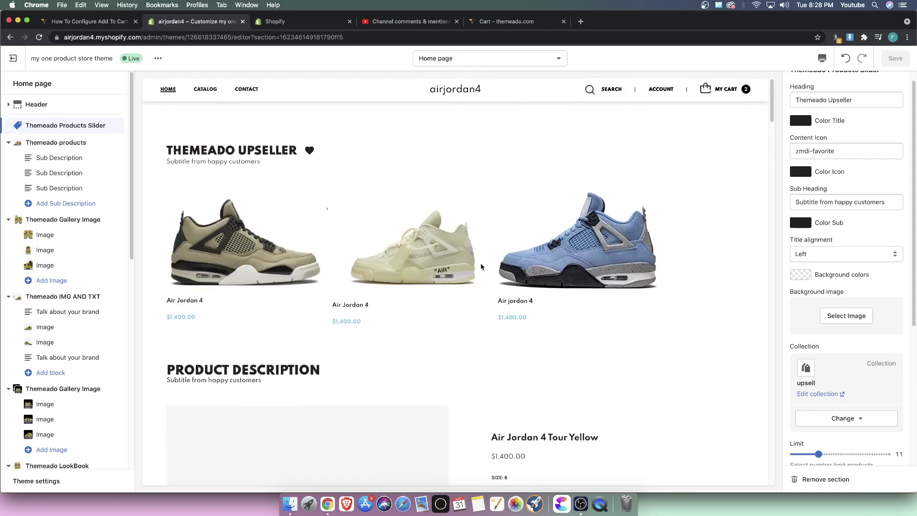
pyautogui.scroll(-6, 480, 266)
pyautogui.scroll(5, 471, 198)
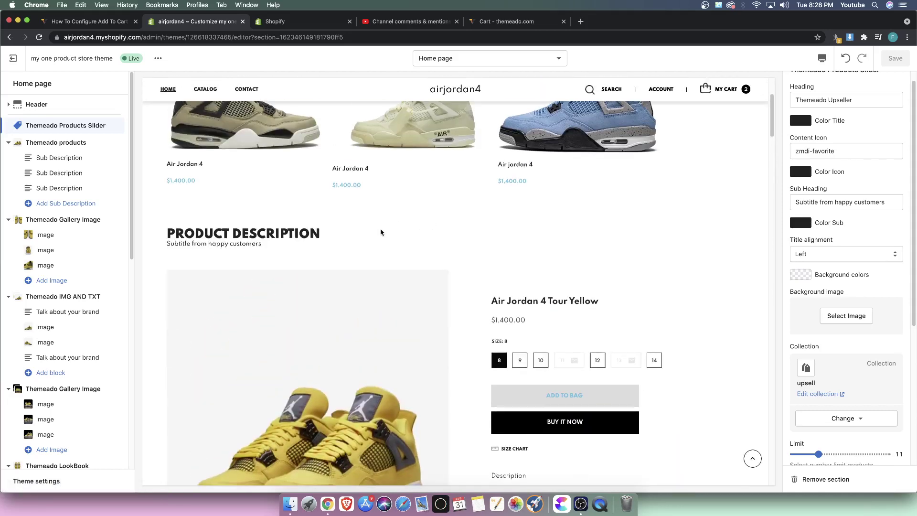
pyautogui.scroll(-5, 526, 253)
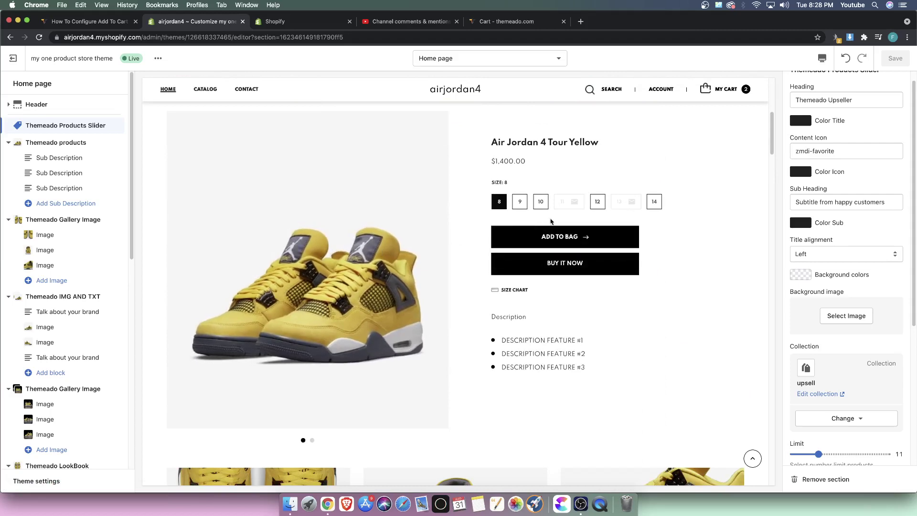
pyautogui.scroll(-6, 406, 265)
pyautogui.scroll(6, 396, 286)
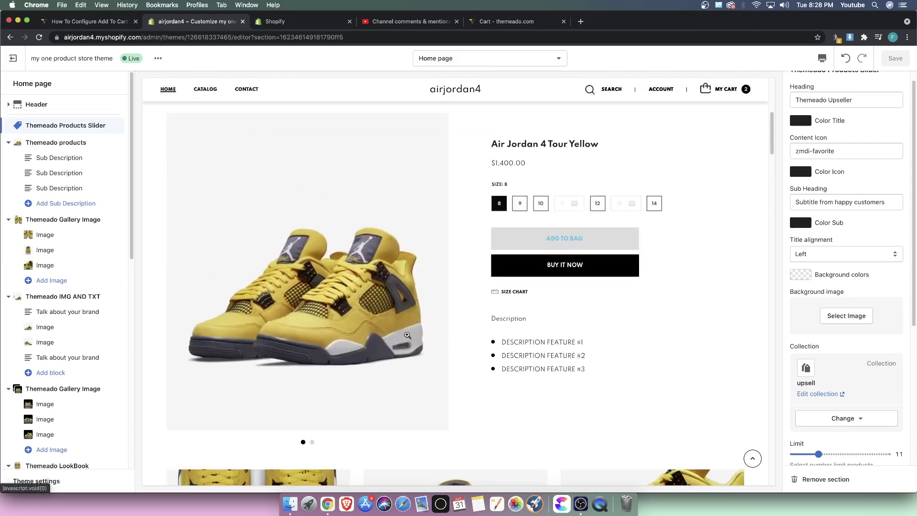
pyautogui.scroll(-4, 377, 327)
pyautogui.scroll(4, 377, 326)
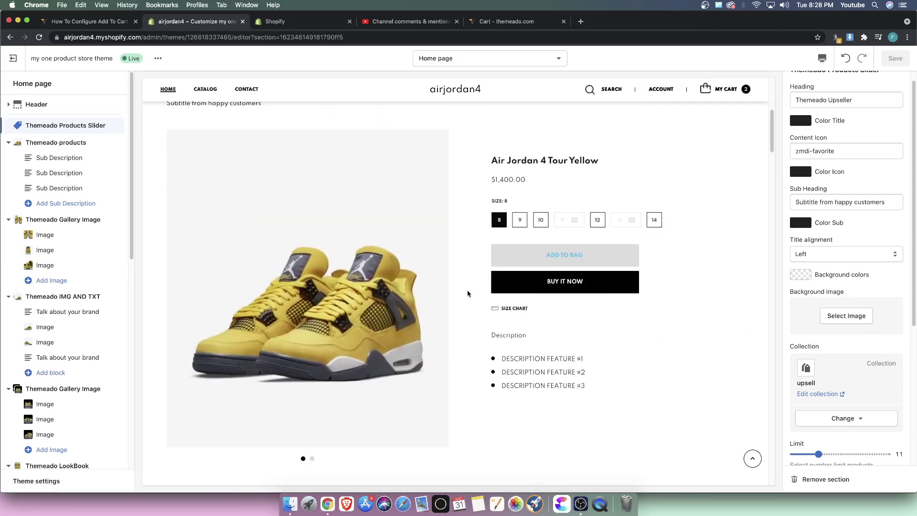
pyautogui.scroll(-3, 468, 293)
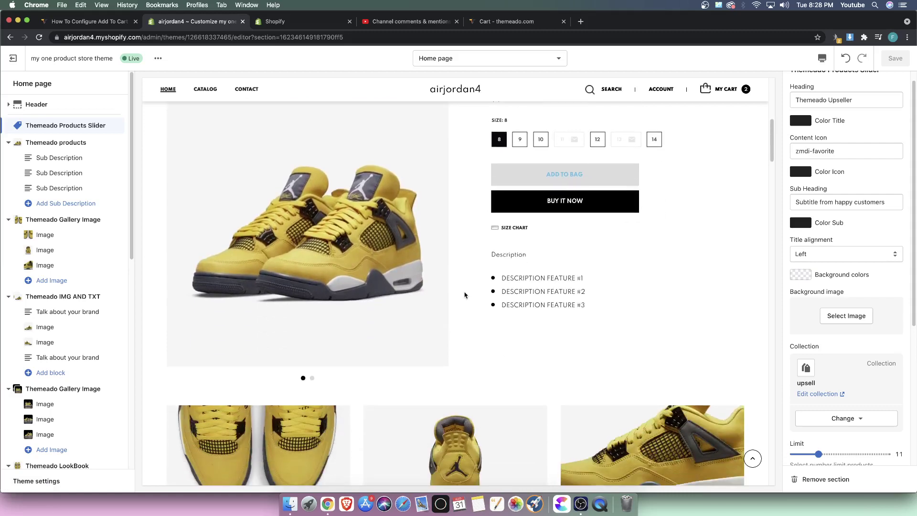
pyautogui.scroll(8, 620, 292)
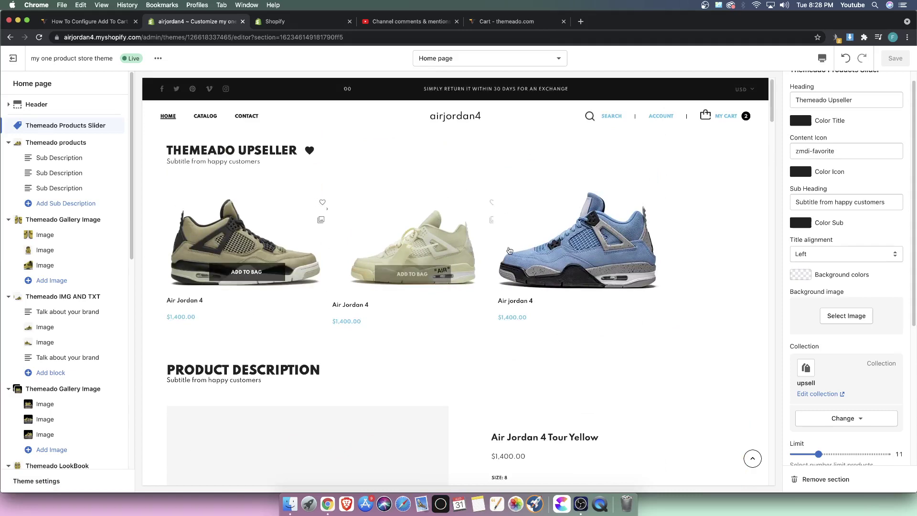
# Step: Review the whole home page preview from the upsell slider through the feature, gallery, lookbook and blog sections and back
pyautogui.scroll(-5, 363, 251)
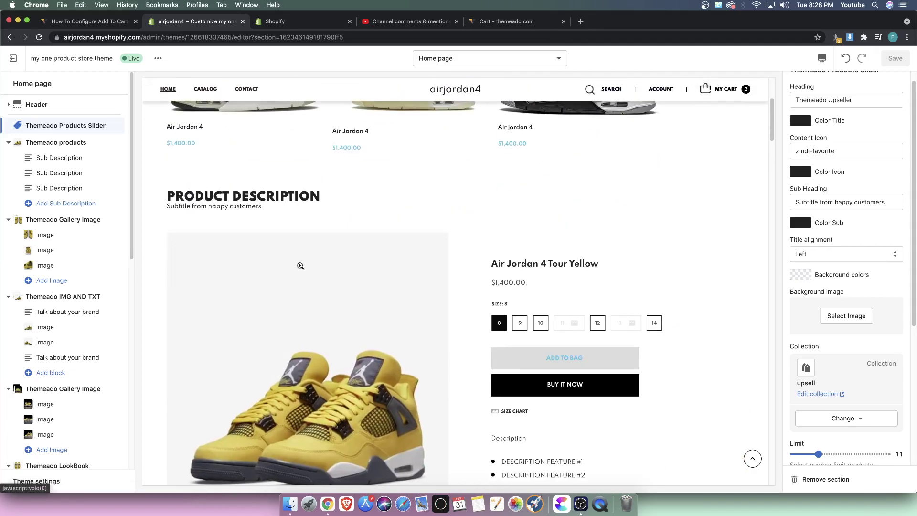
pyautogui.scroll(-8, 366, 299)
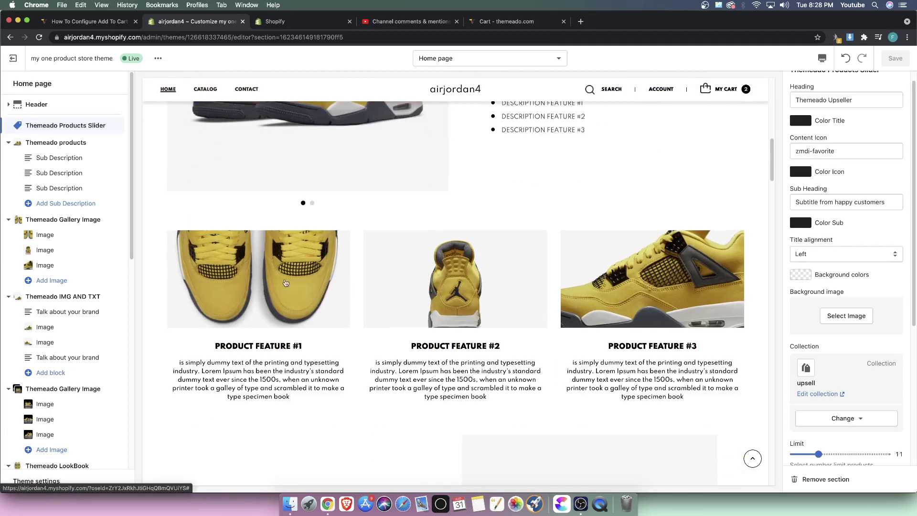
pyautogui.scroll(-2, 342, 303)
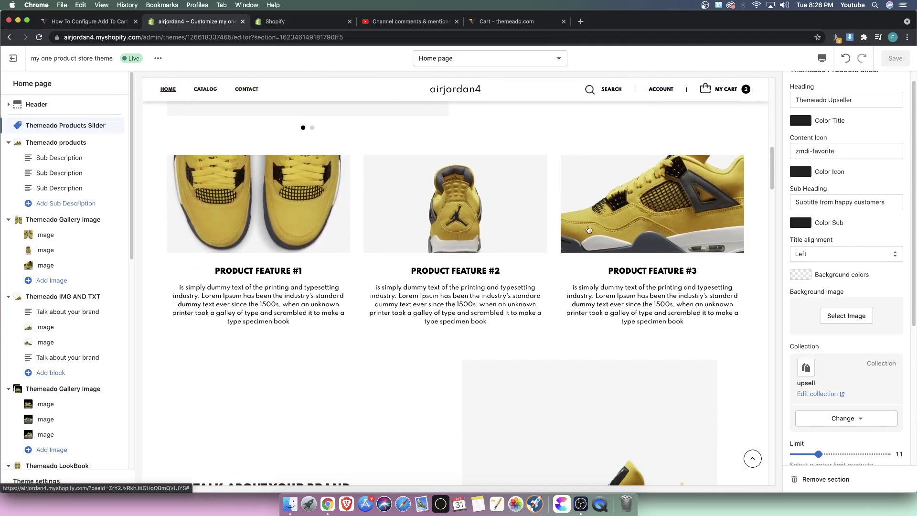
pyautogui.scroll(-5, 430, 282)
pyautogui.scroll(-3, 526, 220)
pyautogui.scroll(-5, 538, 216)
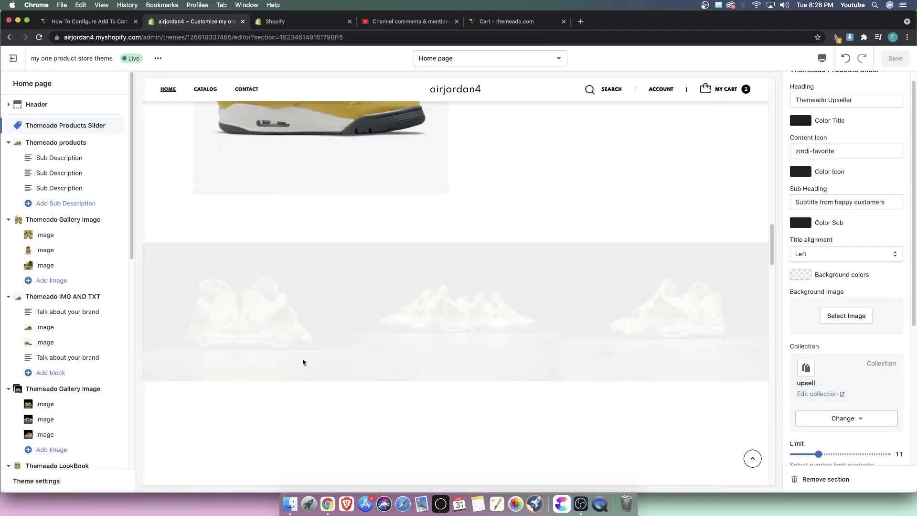
pyautogui.scroll(5, 547, 328)
pyautogui.scroll(5, 411, 317)
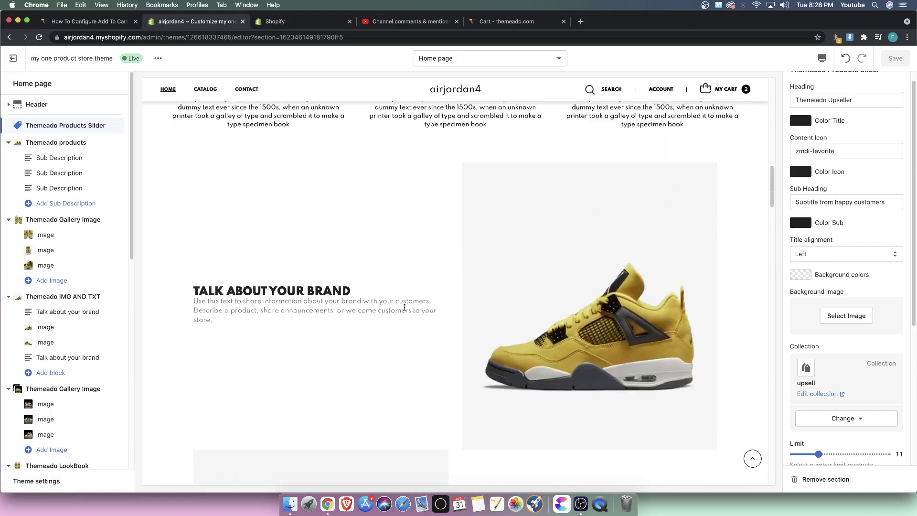
pyautogui.scroll(-8, 389, 308)
pyautogui.scroll(-15, 301, 277)
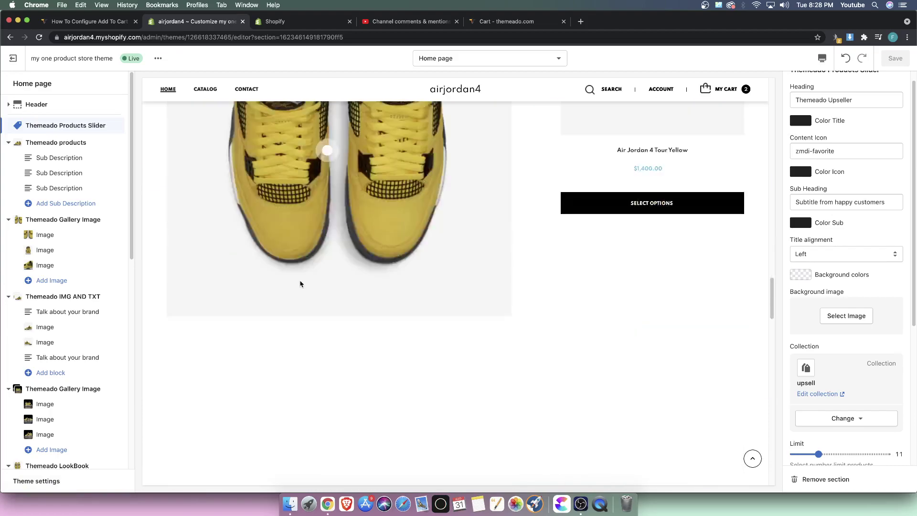
pyautogui.scroll(9, 336, 281)
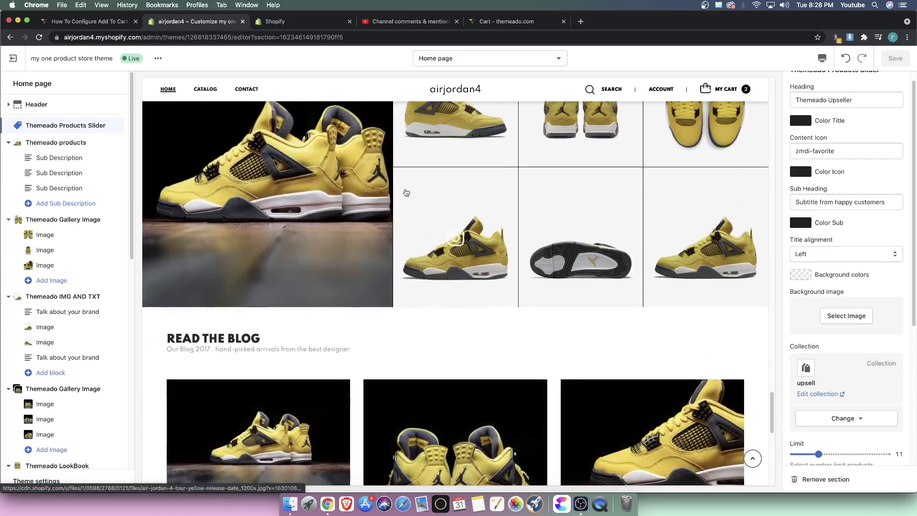
pyautogui.scroll(-4, 343, 281)
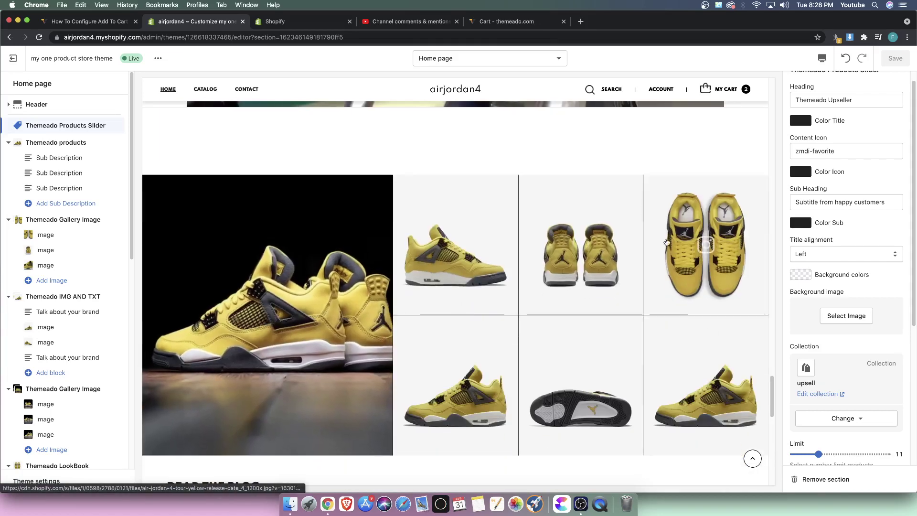
pyautogui.scroll(-6, 661, 303)
pyautogui.scroll(-4, 493, 258)
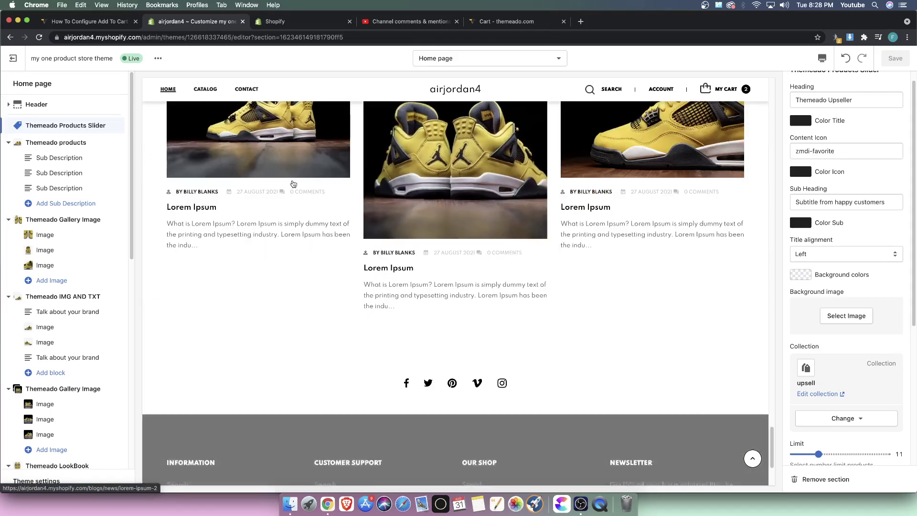
pyautogui.scroll(8, 592, 253)
pyautogui.scroll(12, 591, 254)
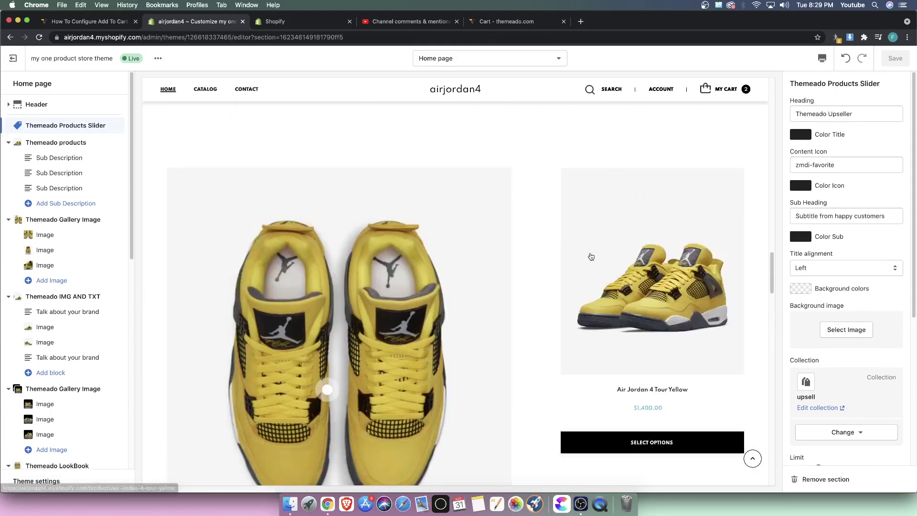
pyautogui.scroll(-5, 592, 253)
pyautogui.scroll(2, 592, 253)
pyautogui.scroll(6, 592, 257)
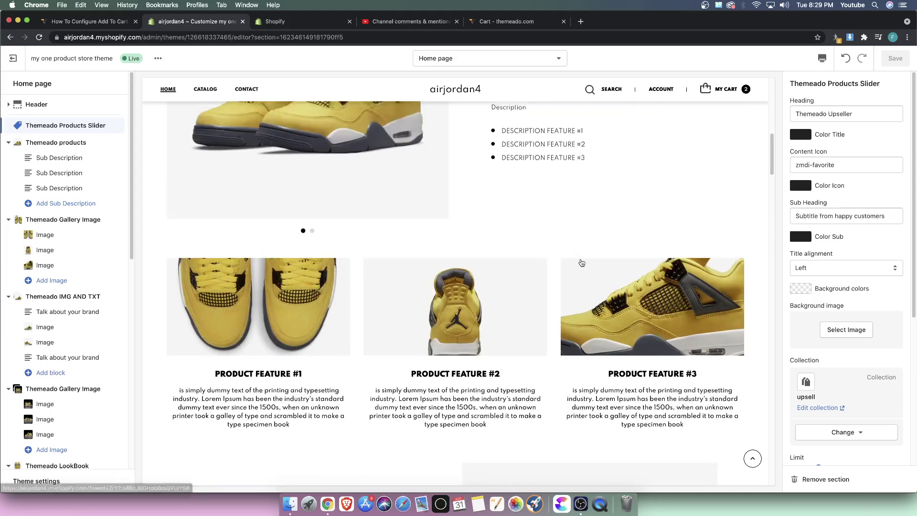
pyautogui.scroll(8, 581, 262)
pyautogui.scroll(3, 581, 263)
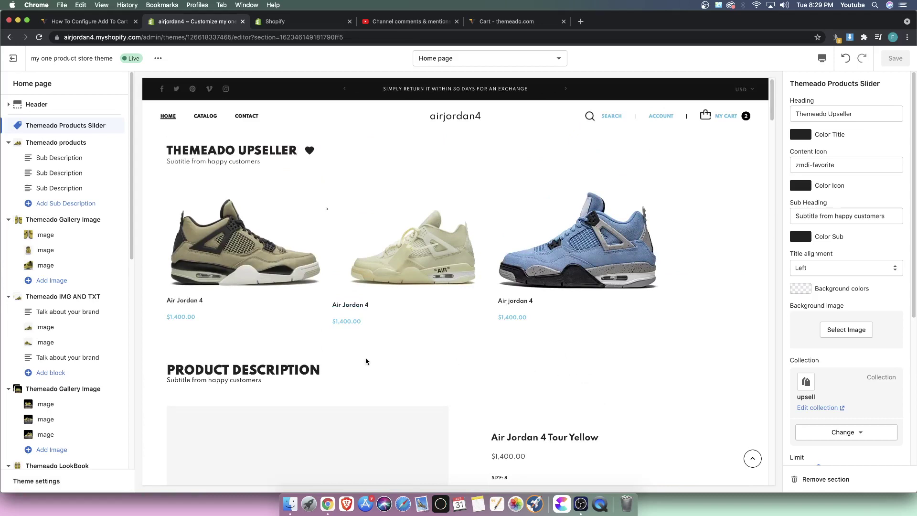
# Step: Examine the preview's product feature, brand text and gallery sections, the Tour Yellow product block and the upsell slider
pyautogui.moveTo(414, 303)
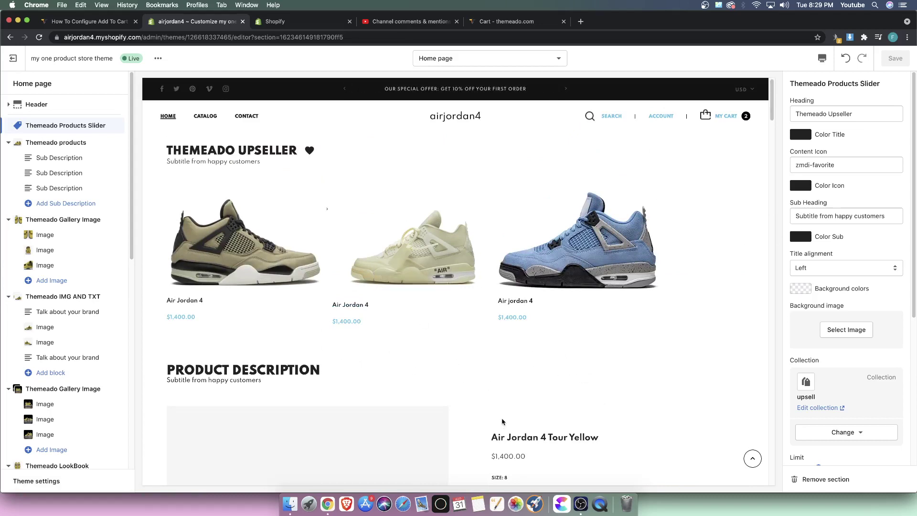
pyautogui.scroll(-15, 461, 284)
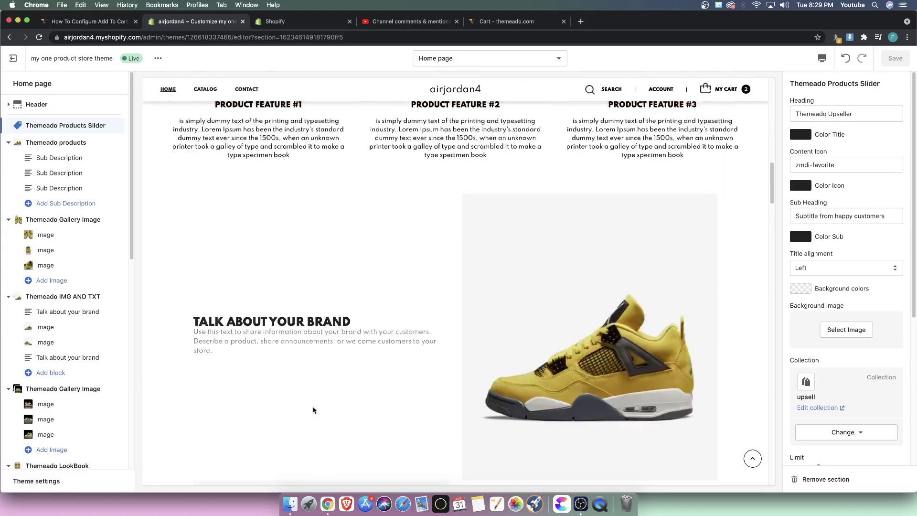
pyautogui.scroll(15, 270, 362)
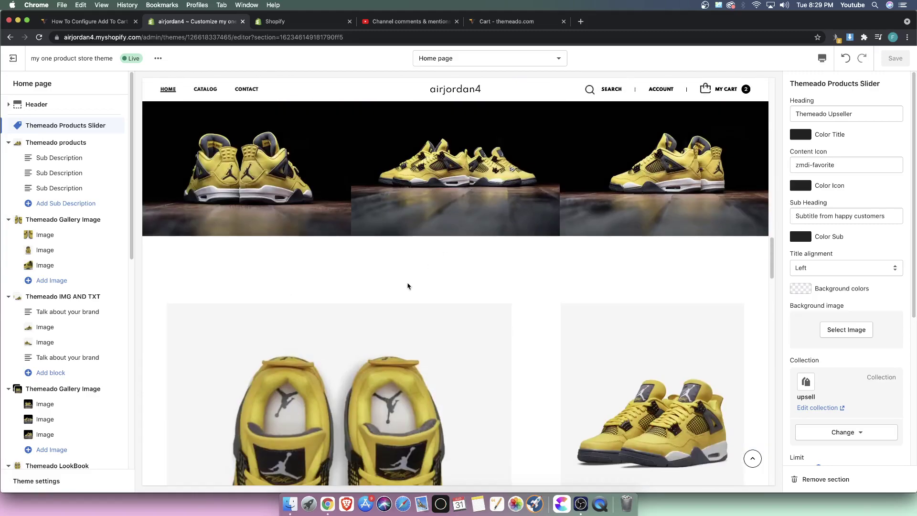
pyautogui.scroll(10, 539, 210)
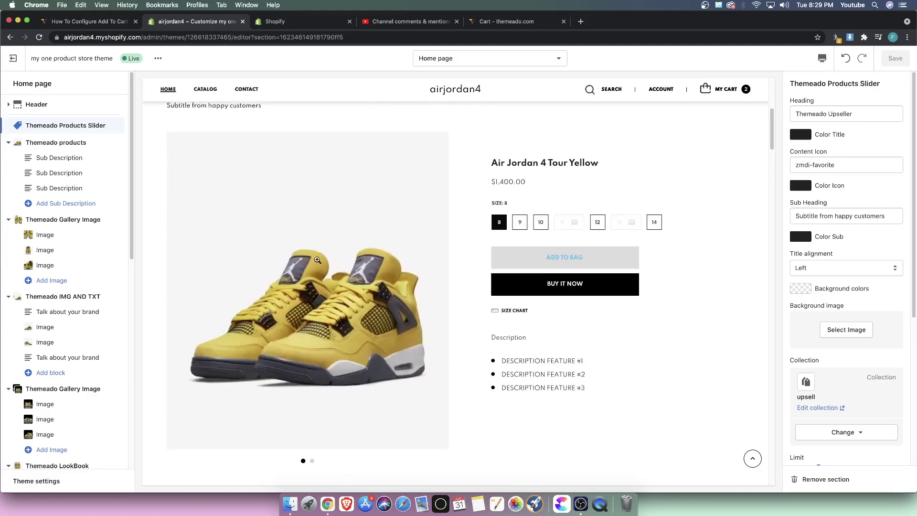
pyautogui.scroll(-5, 305, 293)
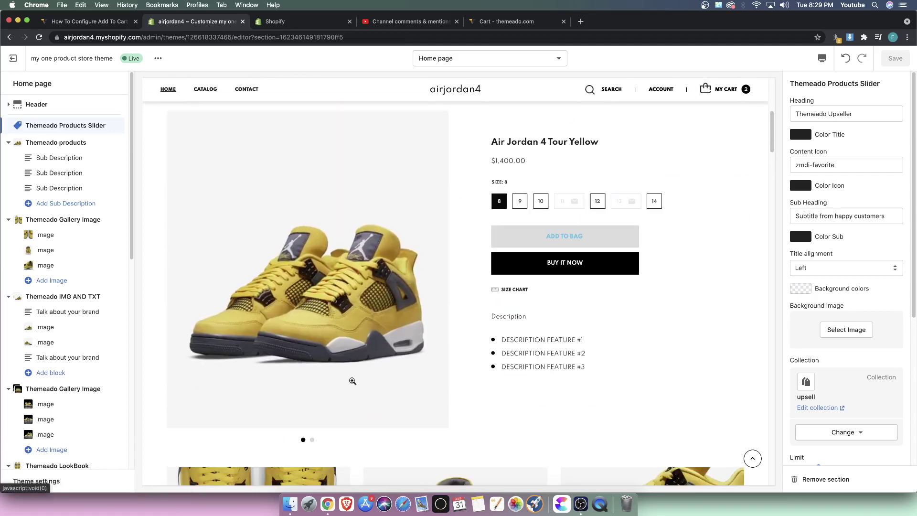
pyautogui.scroll(6, 335, 287)
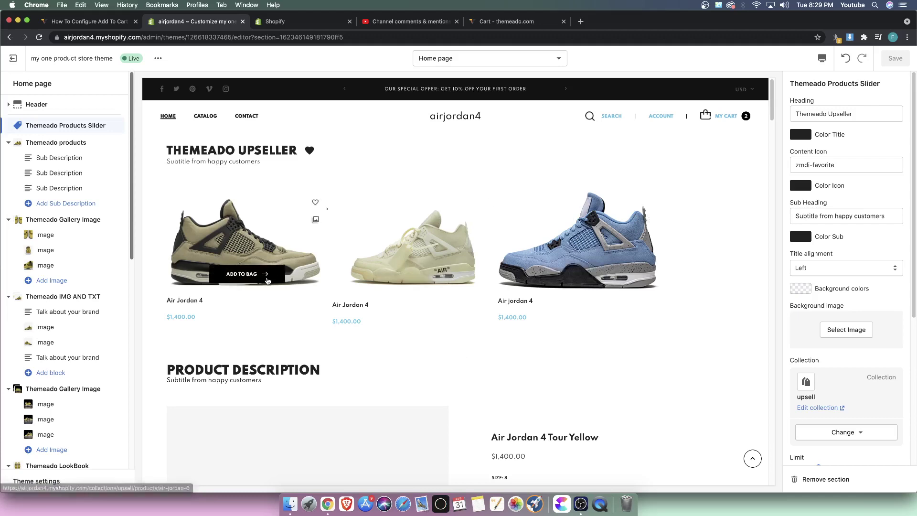
# Step: Add the first Air Jordan 4 in the upsell slider to the bag and check the order popup's suggested products
pyautogui.click(273, 276)
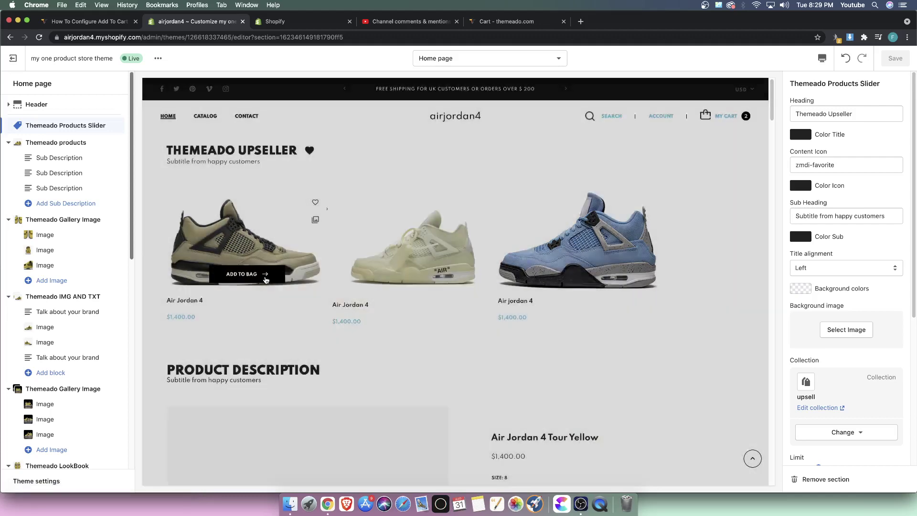
pyautogui.scroll(-3, 389, 318)
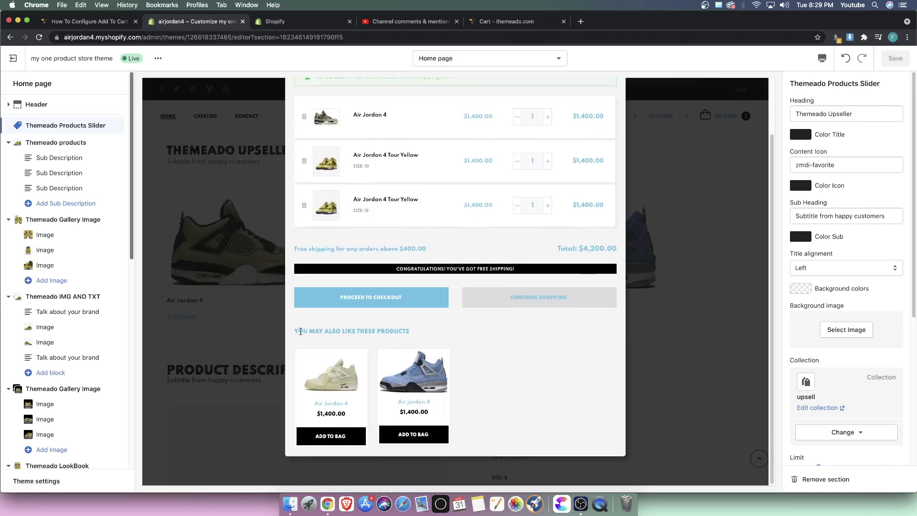
pyautogui.moveTo(300, 331); pyautogui.dragTo(406, 329)
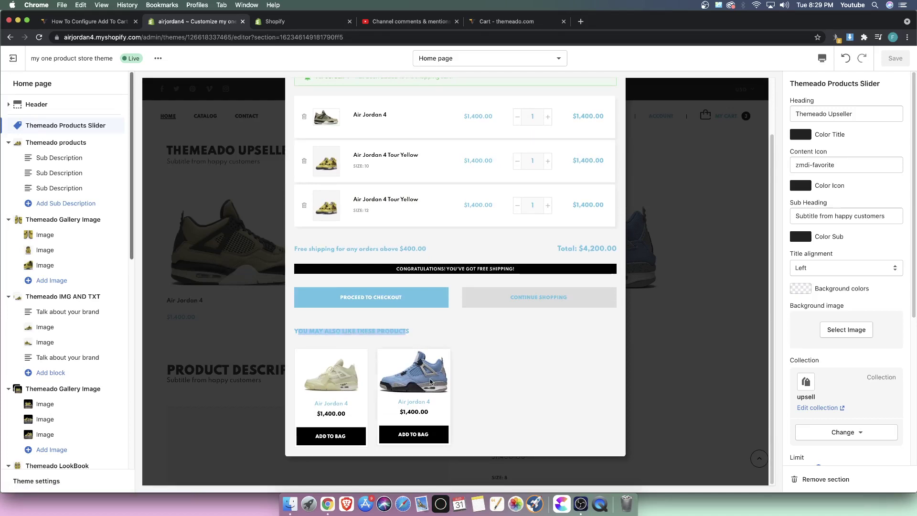
# Step: Remove both Air Jordan 4 Tour Yellow items and the Air Jordan 4 from the order popup, and close it
pyautogui.scroll(3, 429, 380)
pyautogui.click(304, 269)
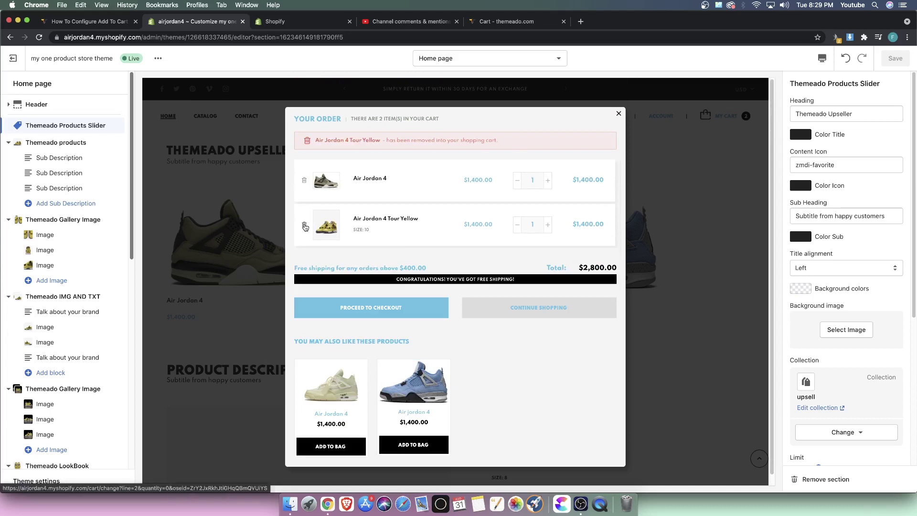
pyautogui.click(304, 226)
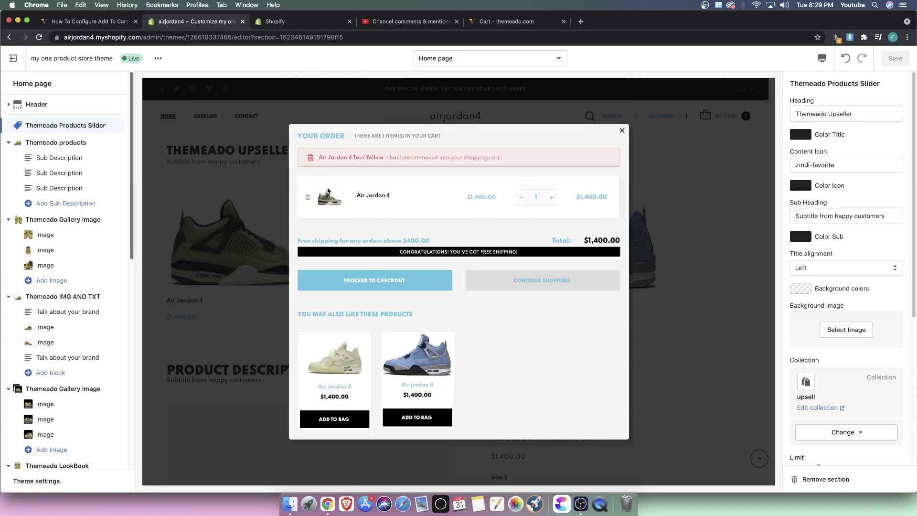
pyautogui.click(307, 197)
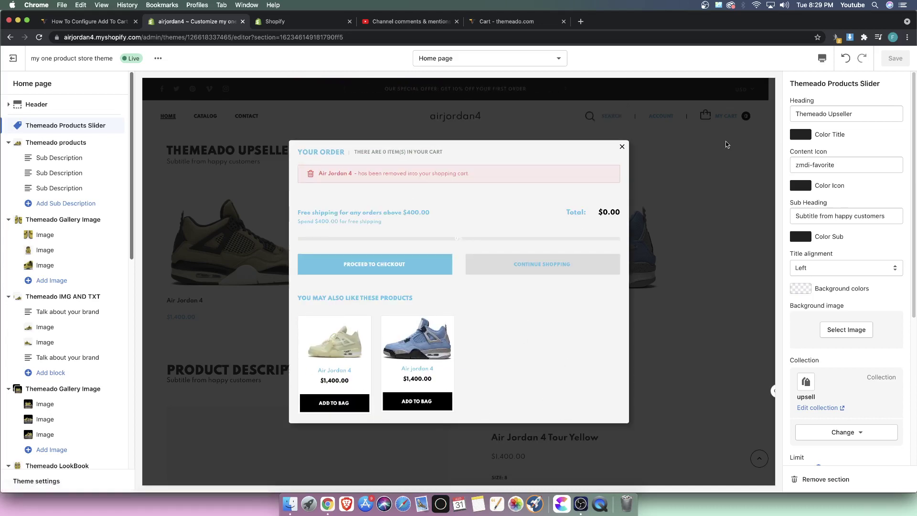
pyautogui.click(622, 147)
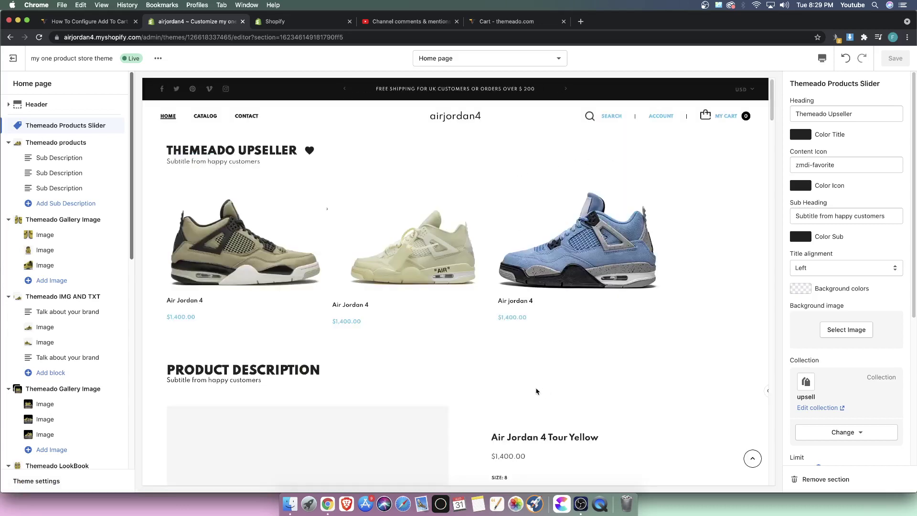
# Step: Select size 12 for the Air Jordan 4 Tour Yellow in the preview and add it to the bag
pyautogui.scroll(-10, 501, 394)
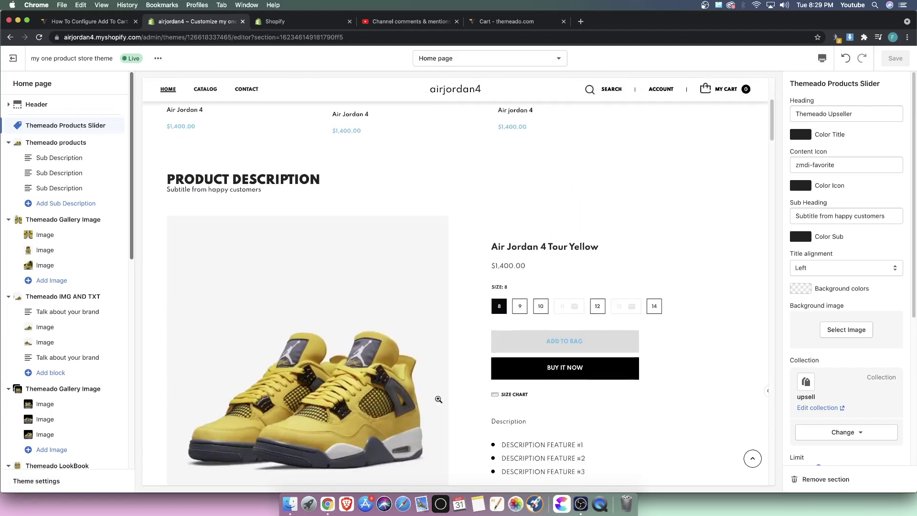
pyautogui.scroll(10, 437, 399)
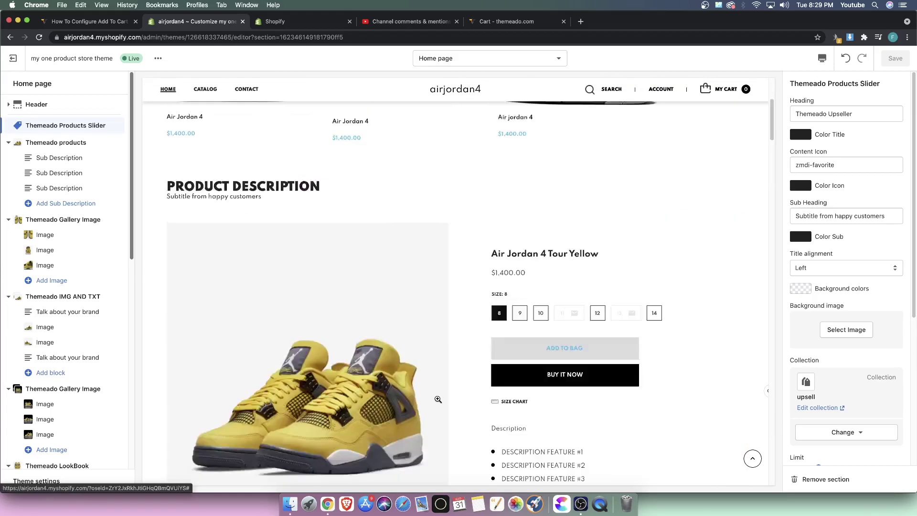
pyautogui.scroll(-6, 438, 399)
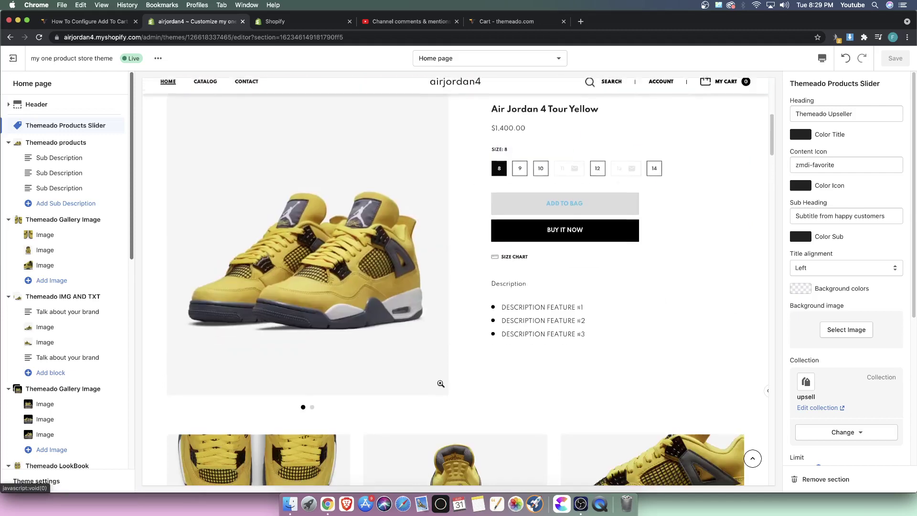
pyautogui.scroll(7, 604, 371)
pyautogui.scroll(-7, 541, 209)
pyautogui.click(571, 187)
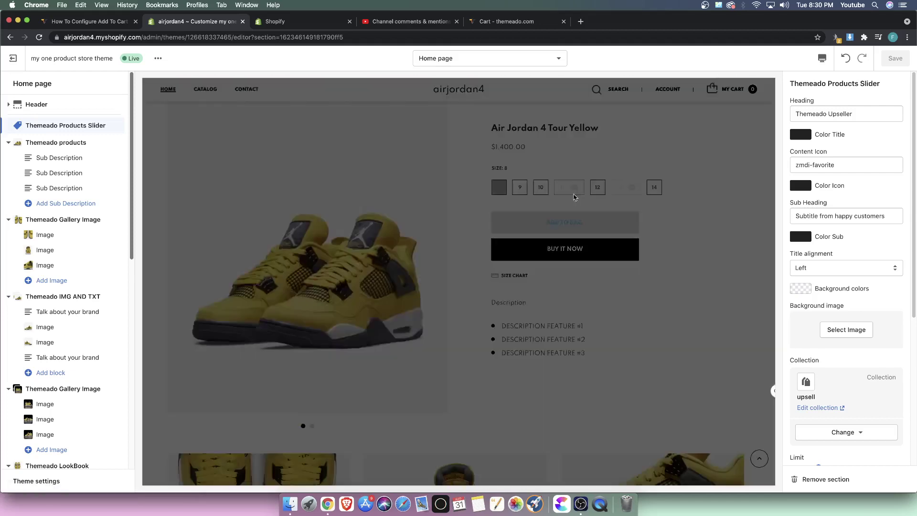
pyautogui.click(571, 187)
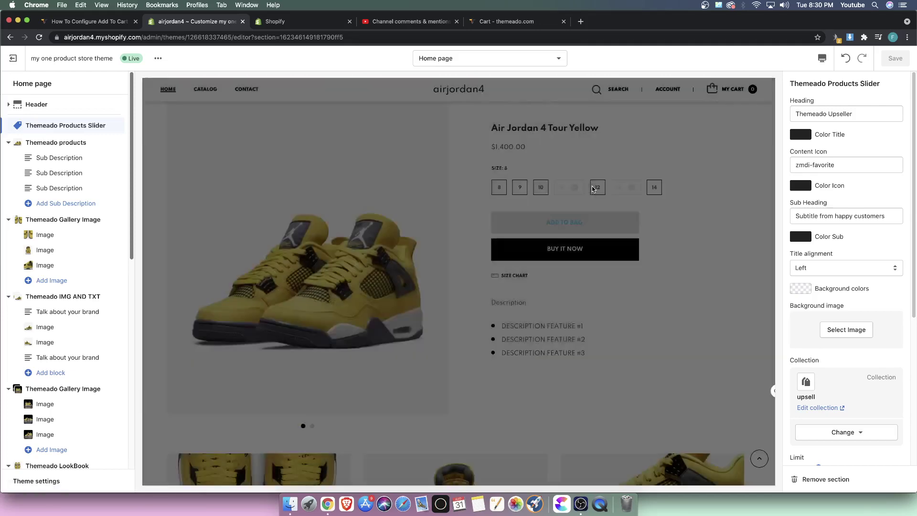
pyautogui.click(597, 187)
pyautogui.click(562, 229)
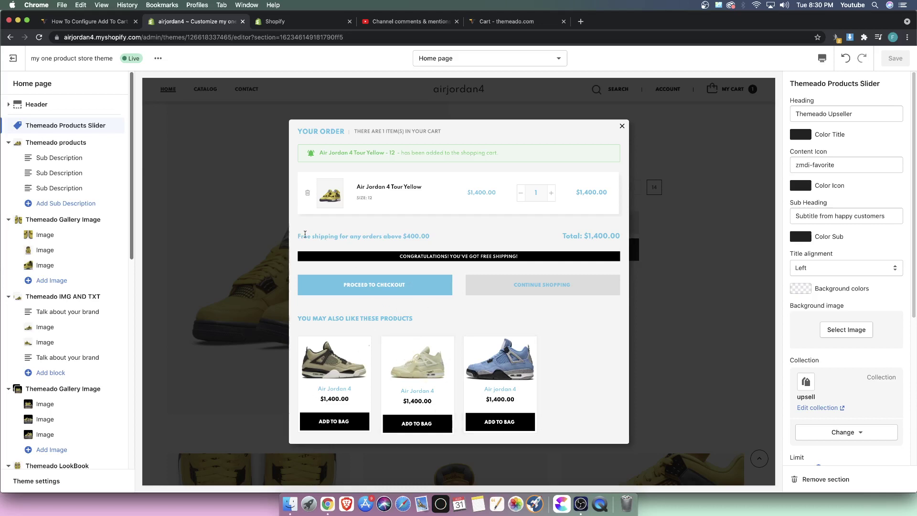
# Step: Check the free shipping threshold against the order total in the order popup, and close it
pyautogui.moveTo(300, 235); pyautogui.dragTo(435, 238)
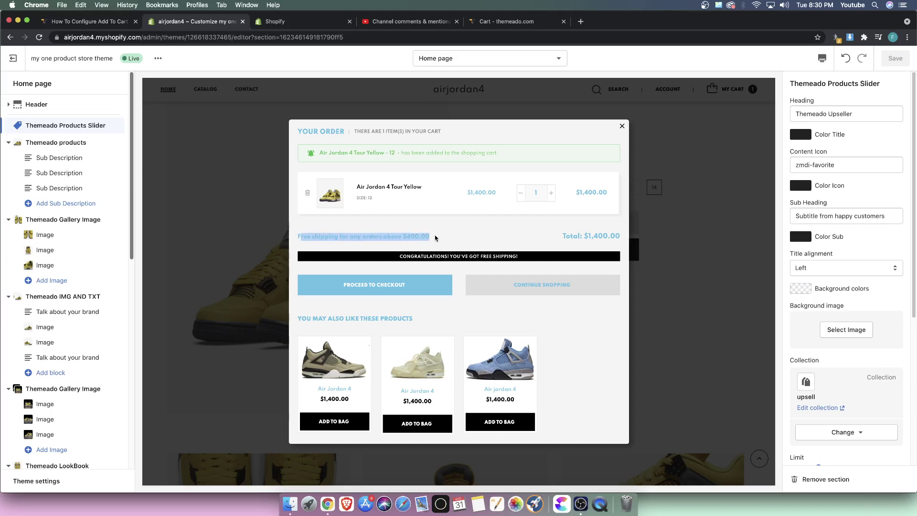
pyautogui.click(321, 235)
pyautogui.moveTo(301, 235); pyautogui.dragTo(429, 237)
pyautogui.click(430, 237)
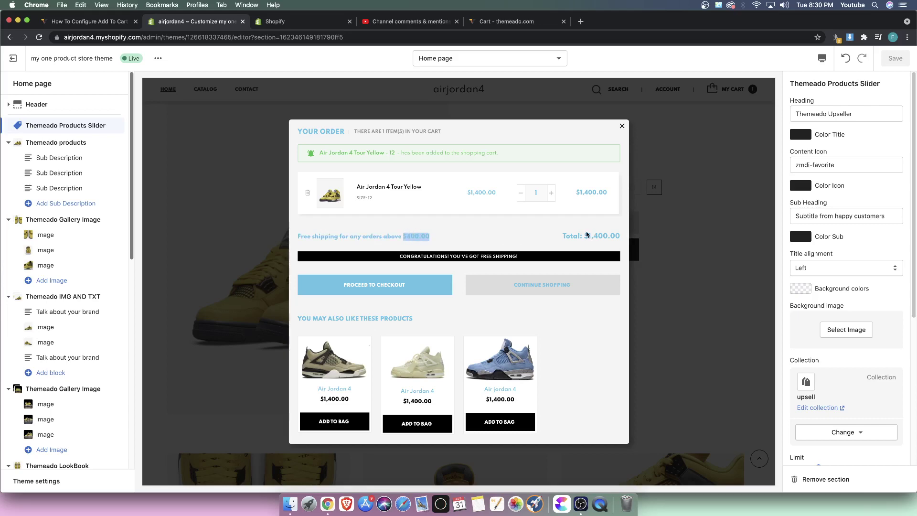
pyautogui.moveTo(573, 235); pyautogui.dragTo(559, 245)
pyautogui.press('Escape')
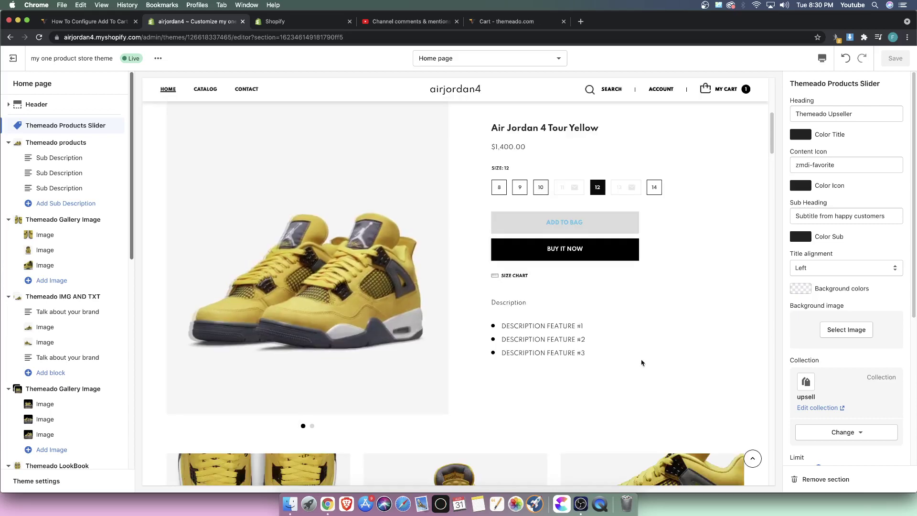
# Step: Examine the placement of the three upsell shoes and their add-to-bag options relative to the product description and brand sections
pyautogui.scroll(-3, 655, 354)
pyautogui.scroll(10, 656, 354)
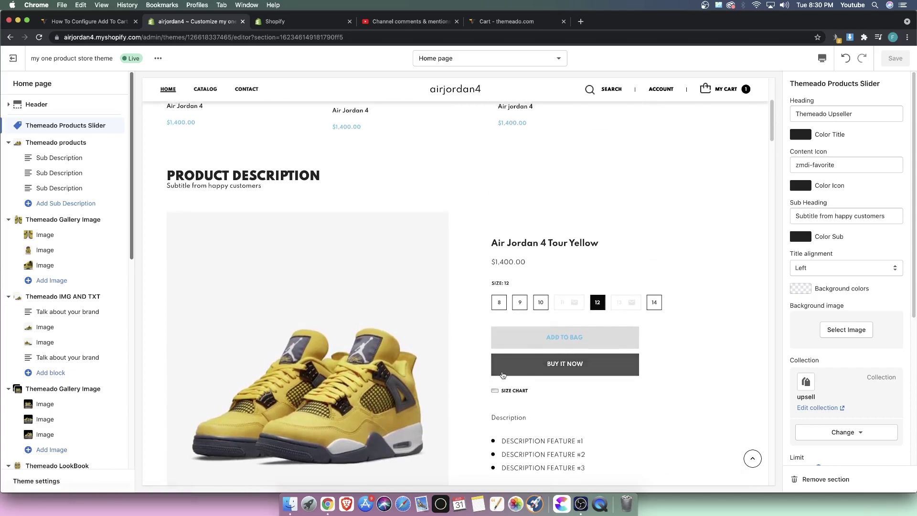
pyautogui.scroll(-5, 500, 379)
pyautogui.scroll(5, 471, 344)
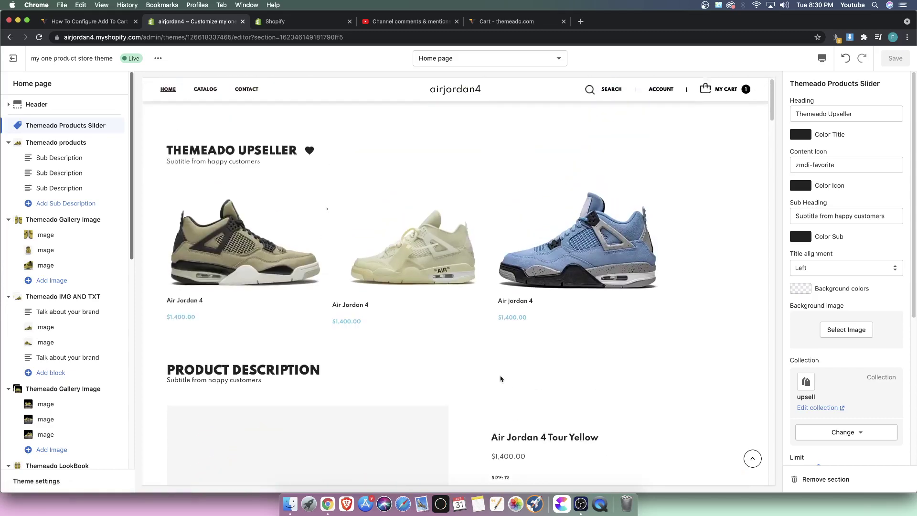
pyautogui.moveTo(479, 350)
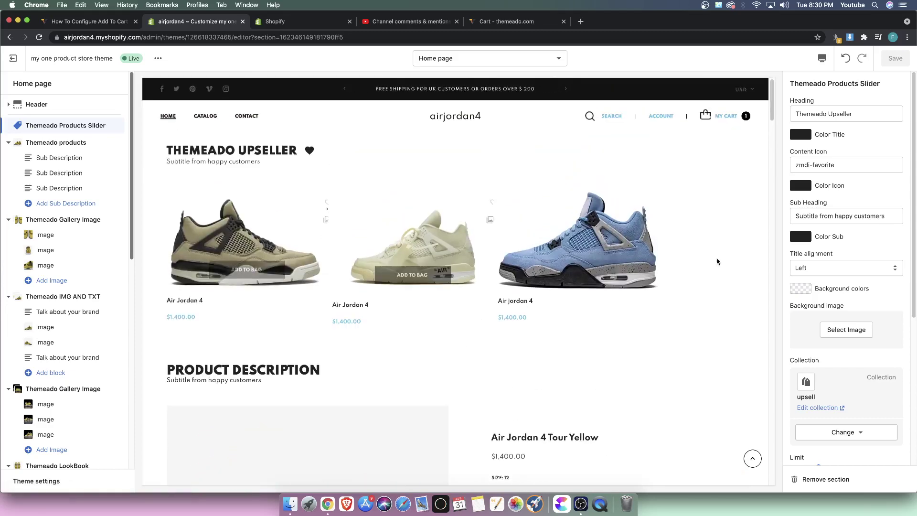
pyautogui.moveTo(604, 327)
pyautogui.scroll(-8, 458, 430)
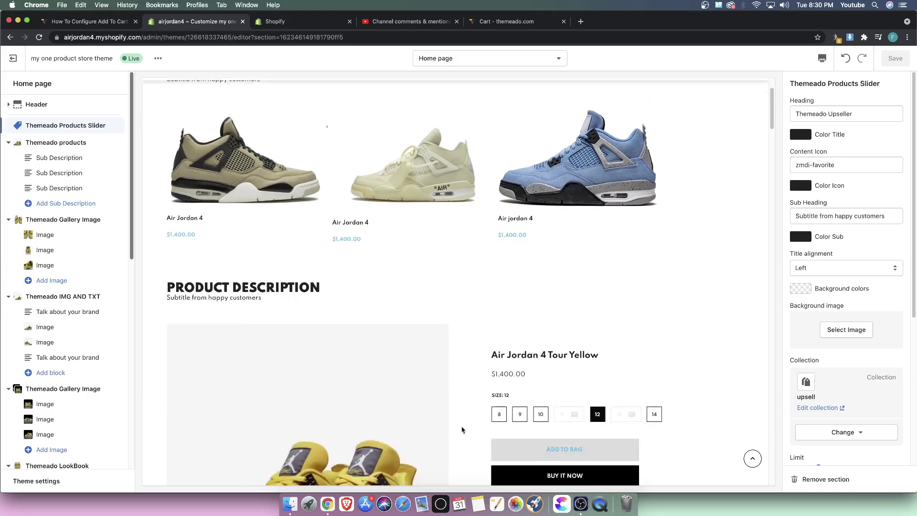
pyautogui.scroll(-8, 357, 458)
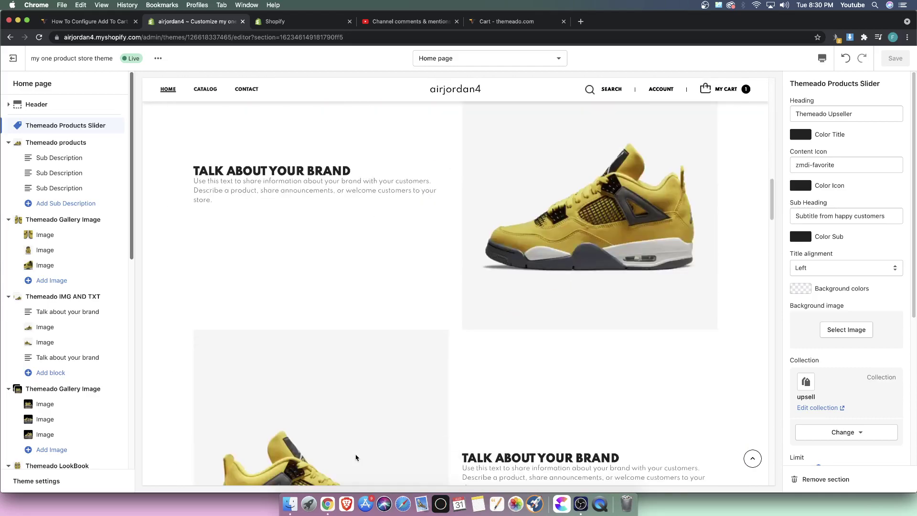
pyautogui.scroll(-5, 356, 457)
pyautogui.scroll(20, 356, 458)
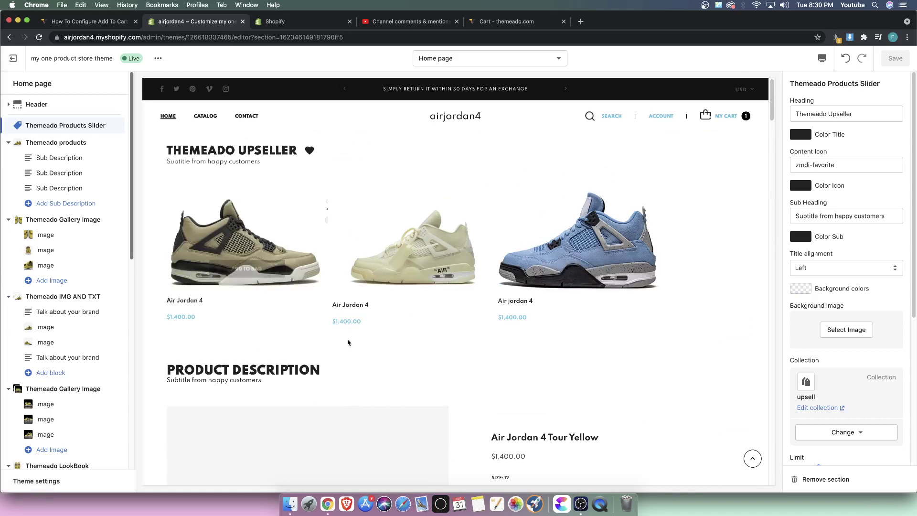
pyautogui.moveTo(200, 312)
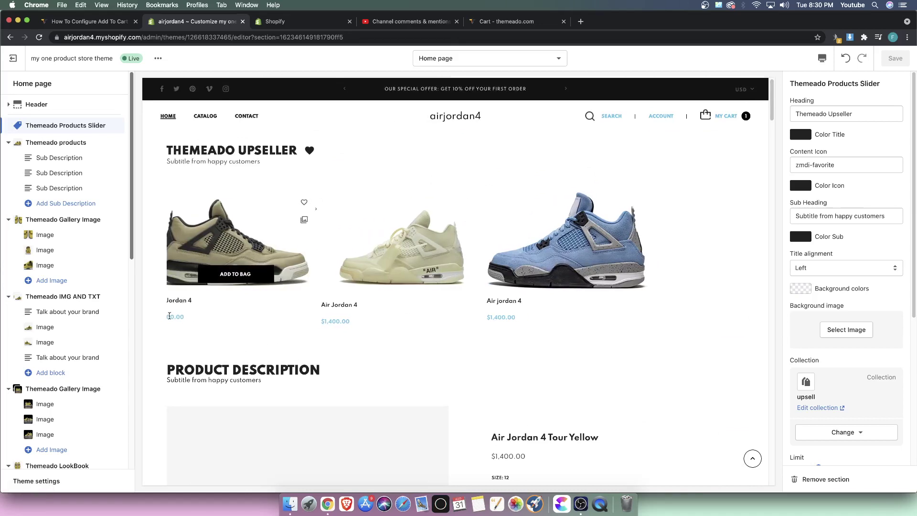
pyautogui.moveTo(547, 317)
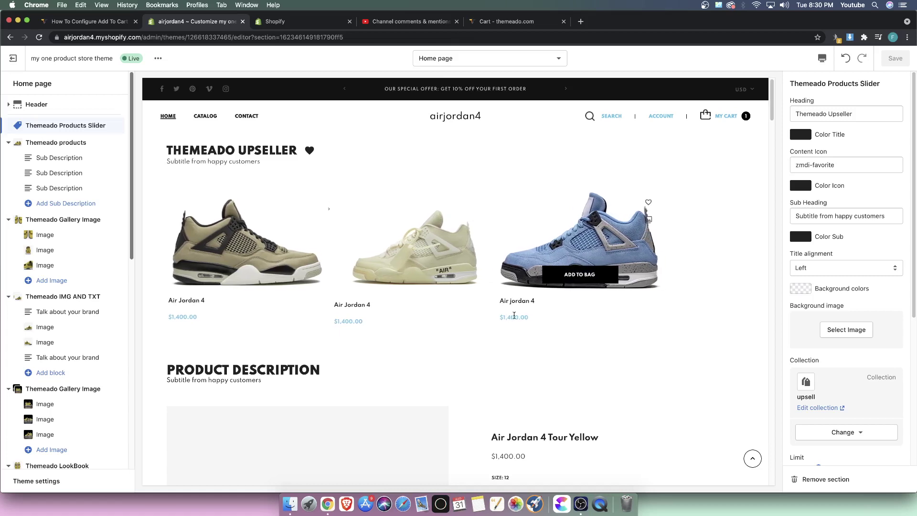
pyautogui.moveTo(439, 313)
pyautogui.moveTo(593, 252)
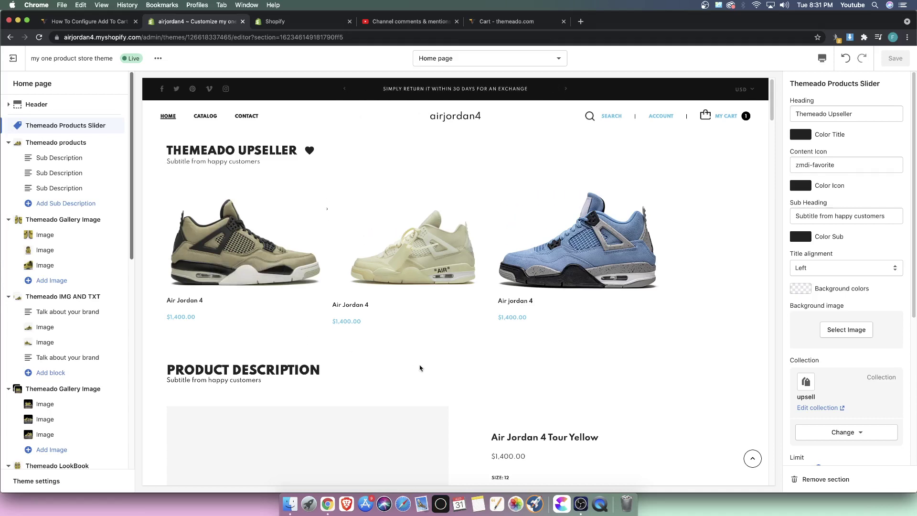
# Step: Remove the Air Jordan 4 Tour Yellow from the cart drawer, close the drawer and reopen it to check its contents
pyautogui.click(731, 117)
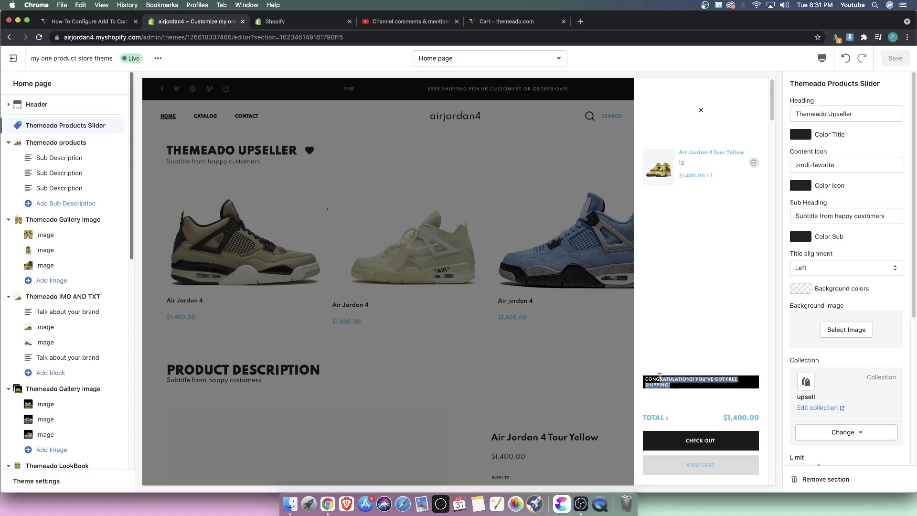
pyautogui.click(754, 164)
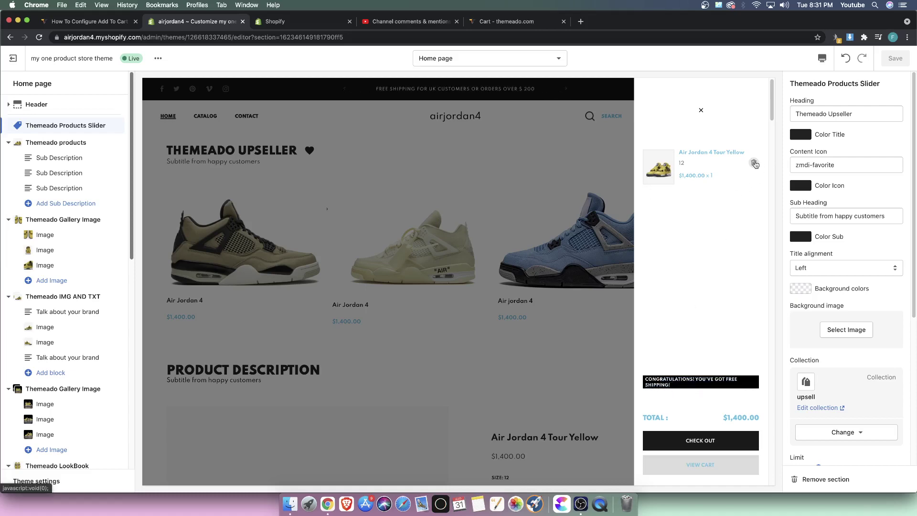
pyautogui.click(602, 192)
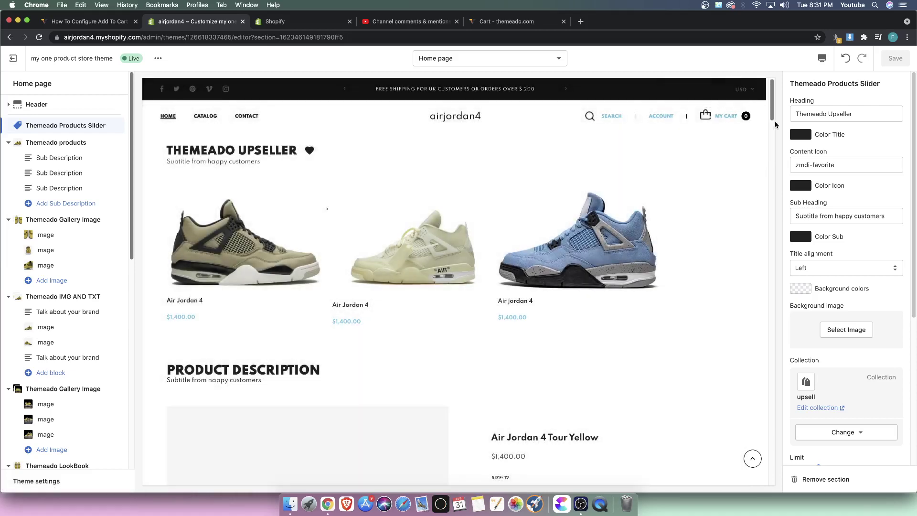
pyautogui.click(726, 116)
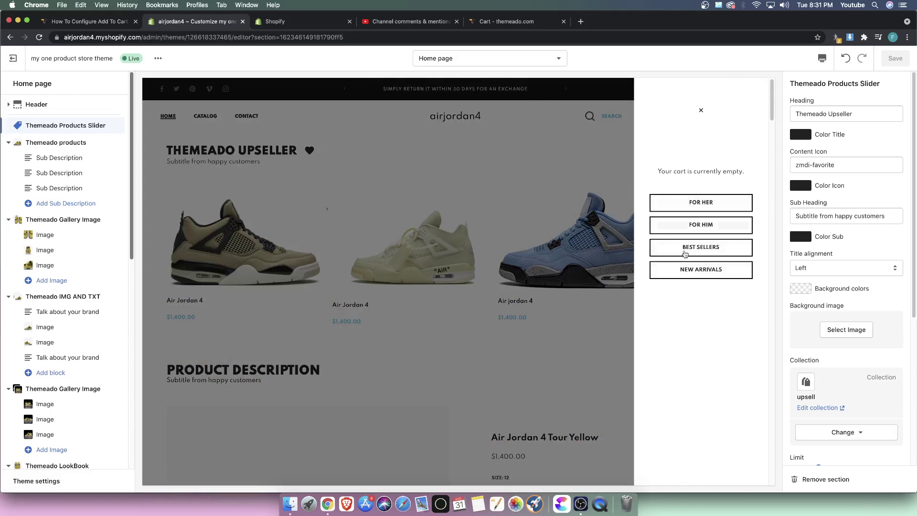
# Step: Close the cart drawer, add the blue Air Jordan 4 to the bag and check the free shipping threshold in the order popup
pyautogui.click(601, 230)
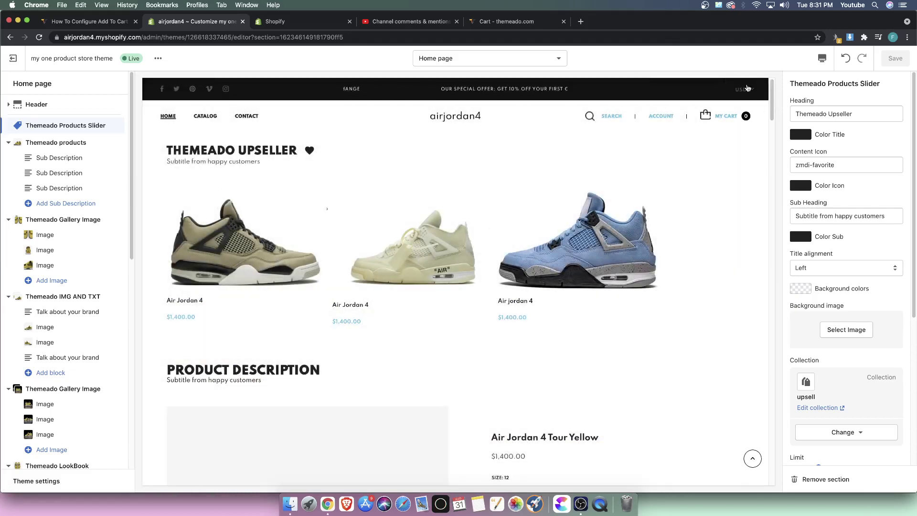
pyautogui.click(575, 276)
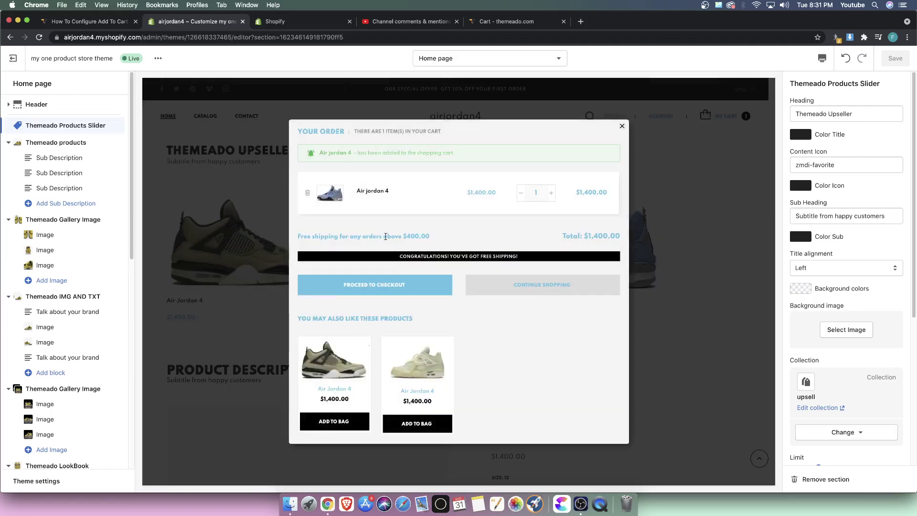
pyautogui.moveTo(387, 236); pyautogui.dragTo(430, 236)
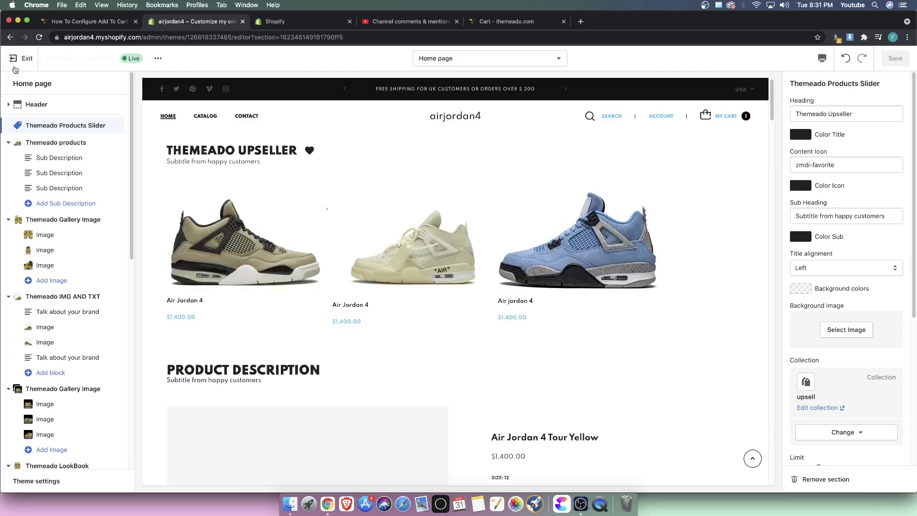
# Step: Leave the theme editor, open the blue Air jordan 4 product, set its price to 300.00 and save it
pyautogui.click(13, 58)
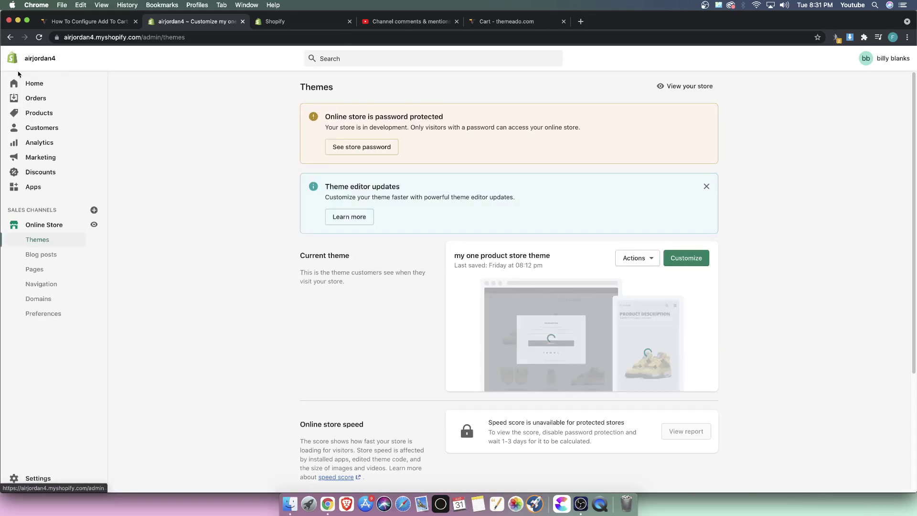
pyautogui.click(38, 114)
pyautogui.click(189, 207)
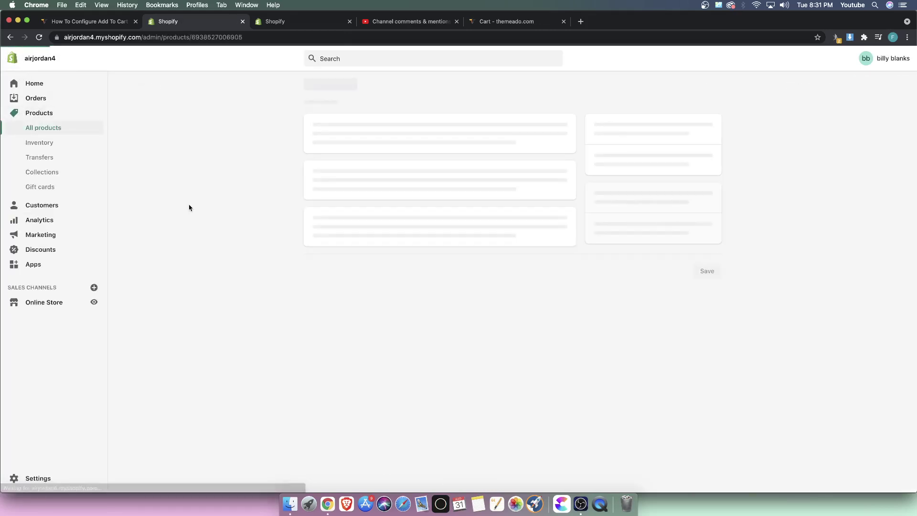
pyautogui.scroll(-2, 327, 375)
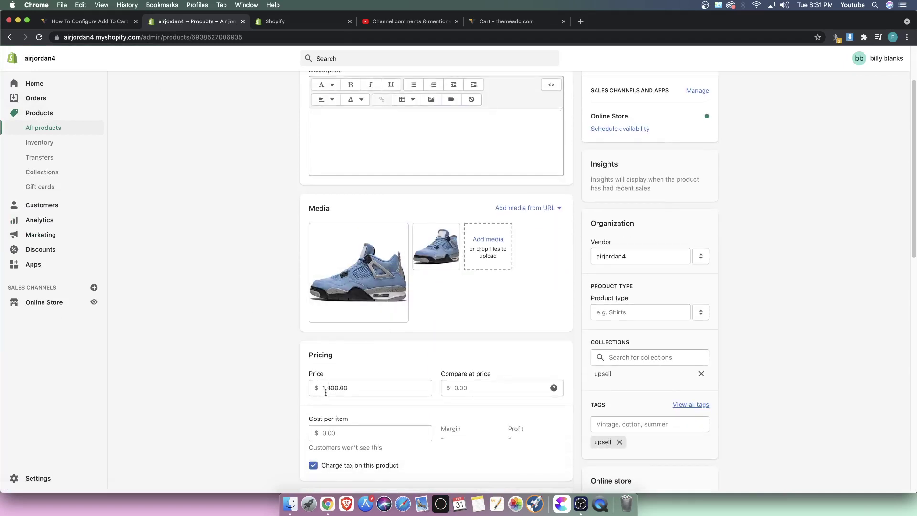
pyautogui.moveTo(326, 392); pyautogui.dragTo(330, 391)
pyautogui.press('BackSpace')
pyautogui.press('BackSpace')
pyautogui.press('BackSpace')
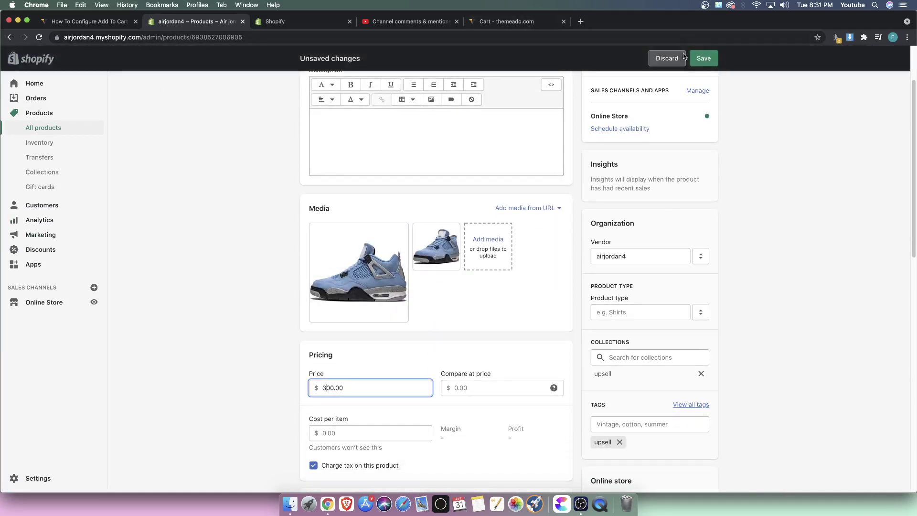
pyautogui.click(703, 58)
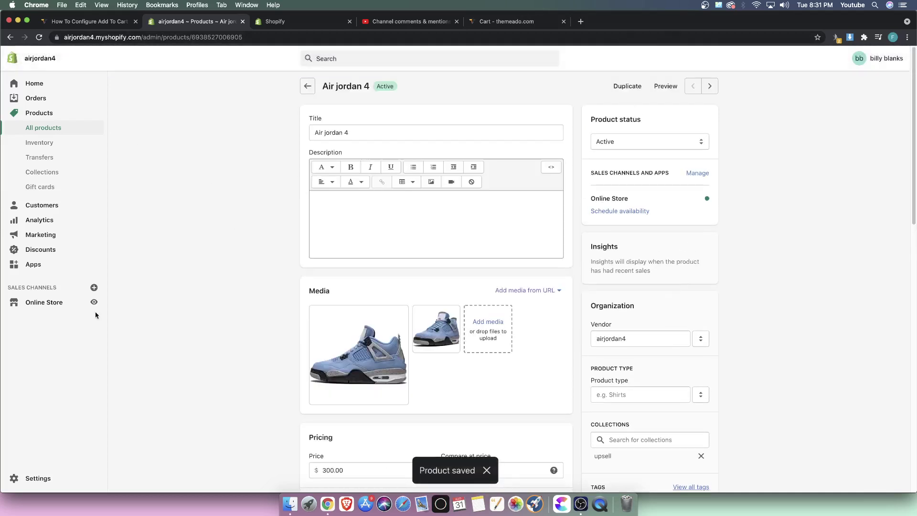
# Step: Reopen the current theme for customizing, remove the blue Air jordan 4 from the cart drawer and close the drawer
pyautogui.click(44, 302)
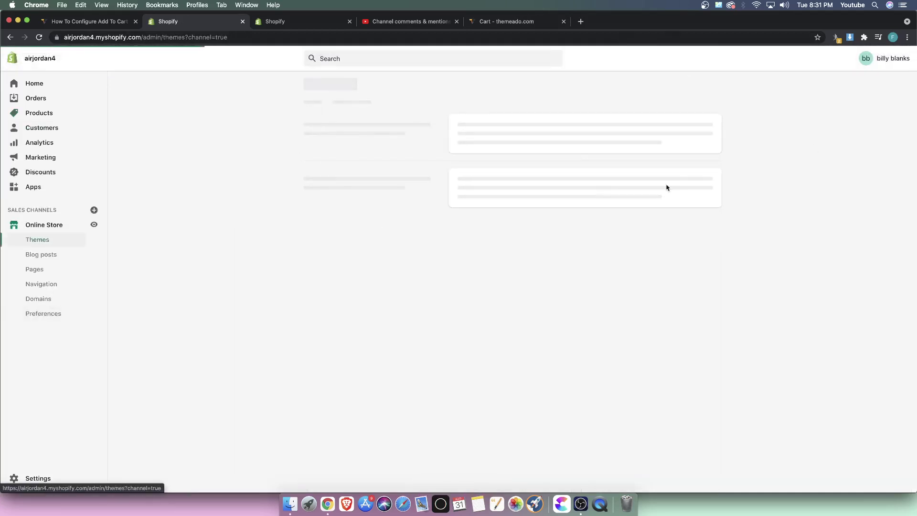
pyautogui.click(685, 257)
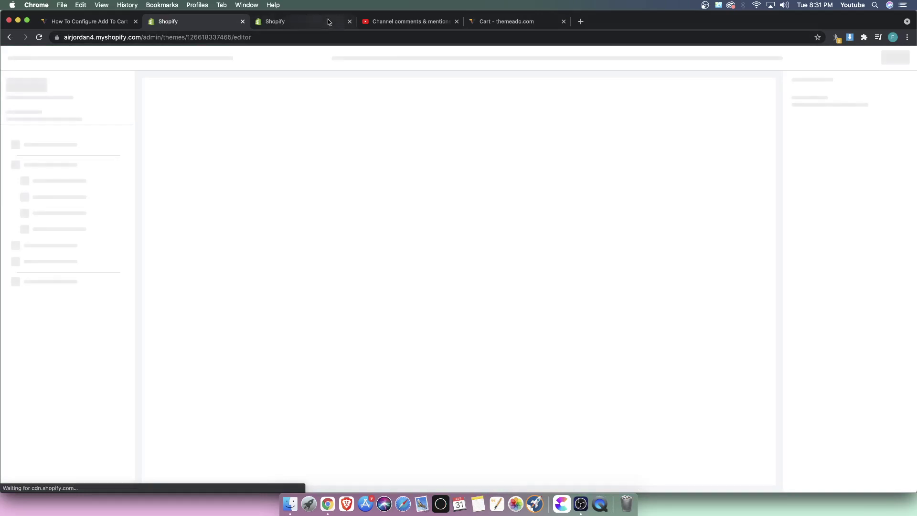
pyautogui.click(349, 21)
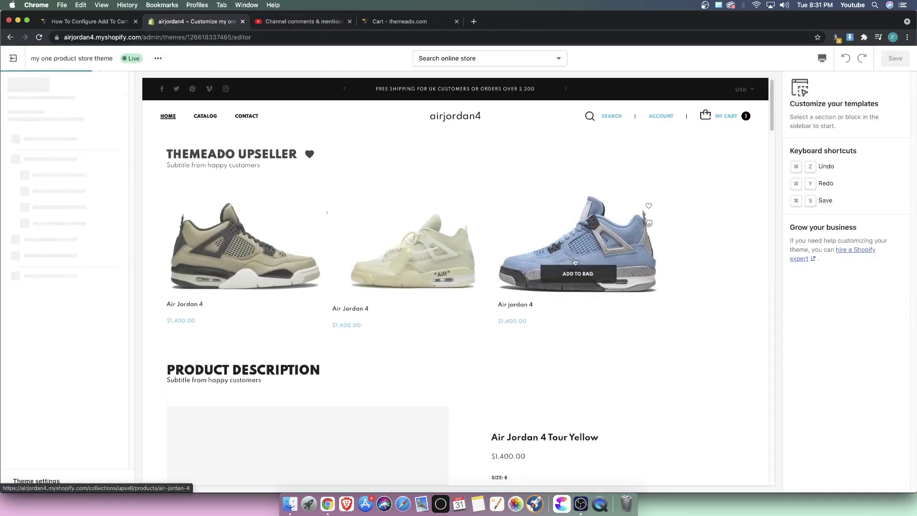
pyautogui.click(730, 117)
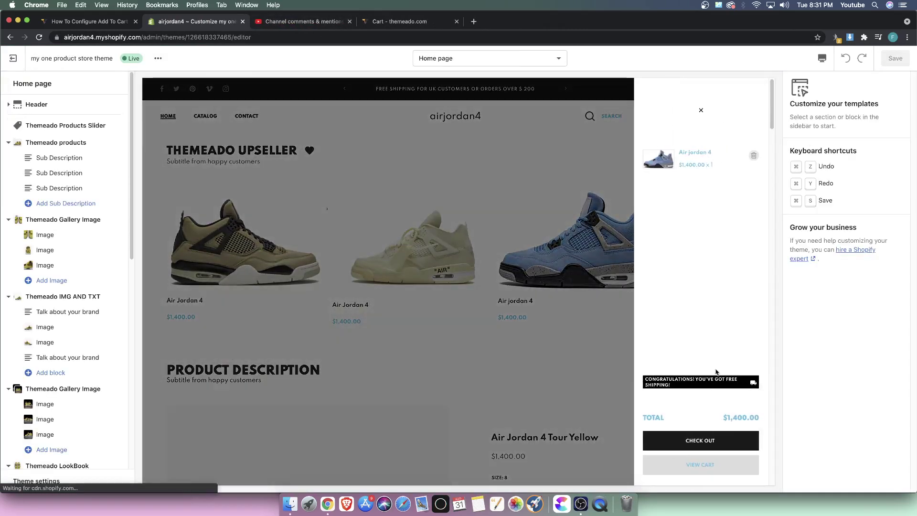
pyautogui.click(754, 155)
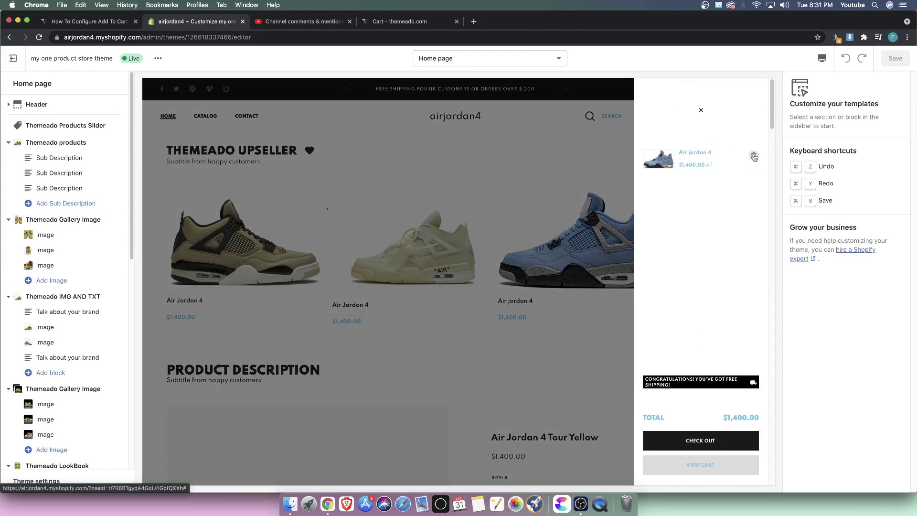
pyautogui.click(620, 277)
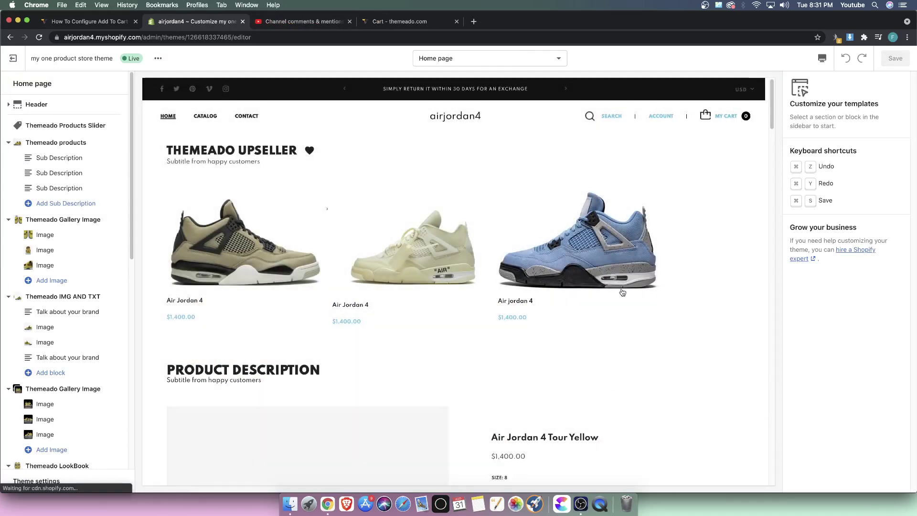
# Step: Reload the preview, add the repriced blue Air jordan 4 to the bag and check the amount still needed for free shipping
pyautogui.rightClick(600, 154)
pyautogui.click(630, 173)
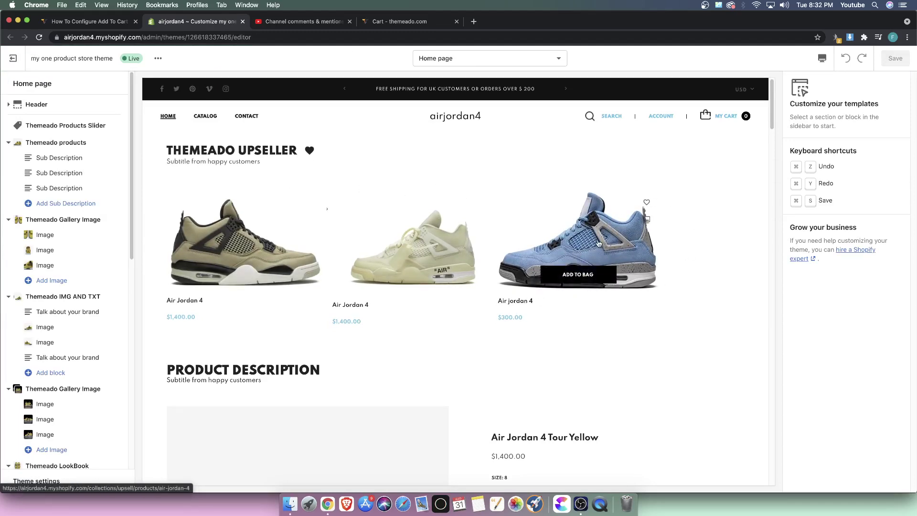
pyautogui.click(589, 274)
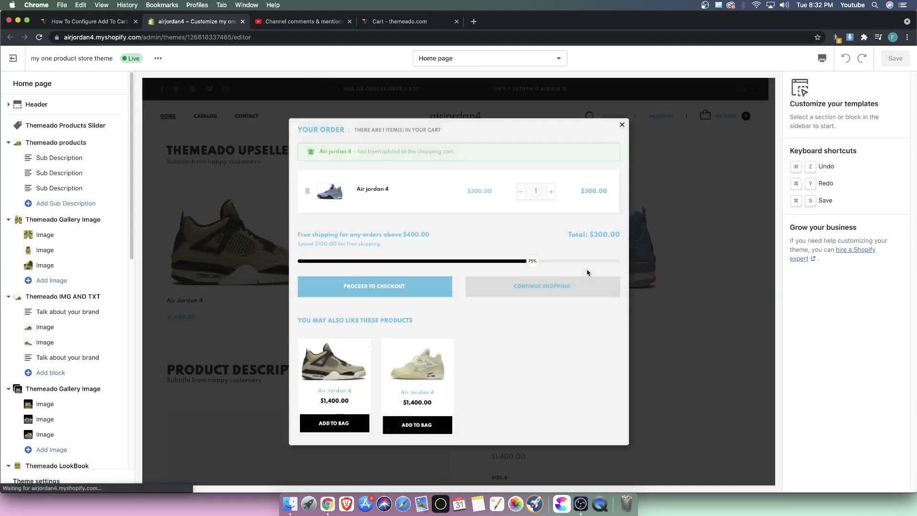
pyautogui.moveTo(298, 234); pyautogui.dragTo(429, 235)
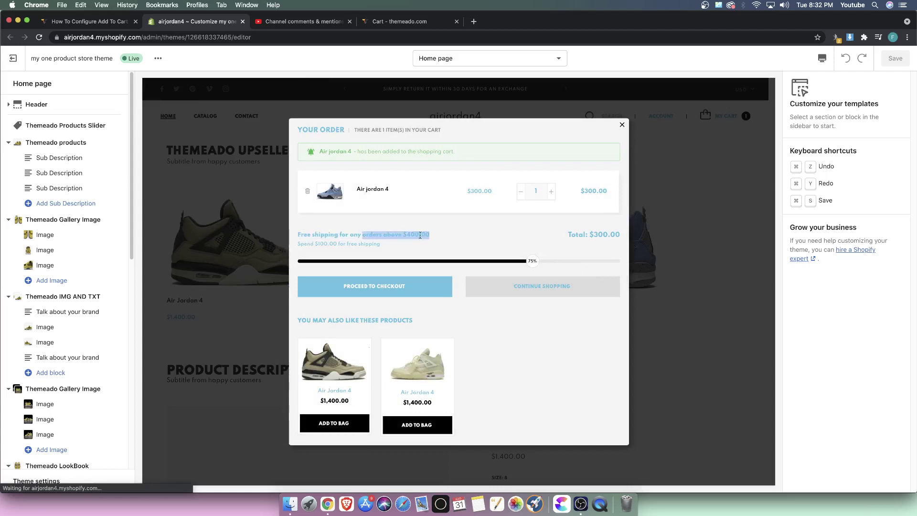
pyautogui.moveTo(307, 243); pyautogui.dragTo(374, 244)
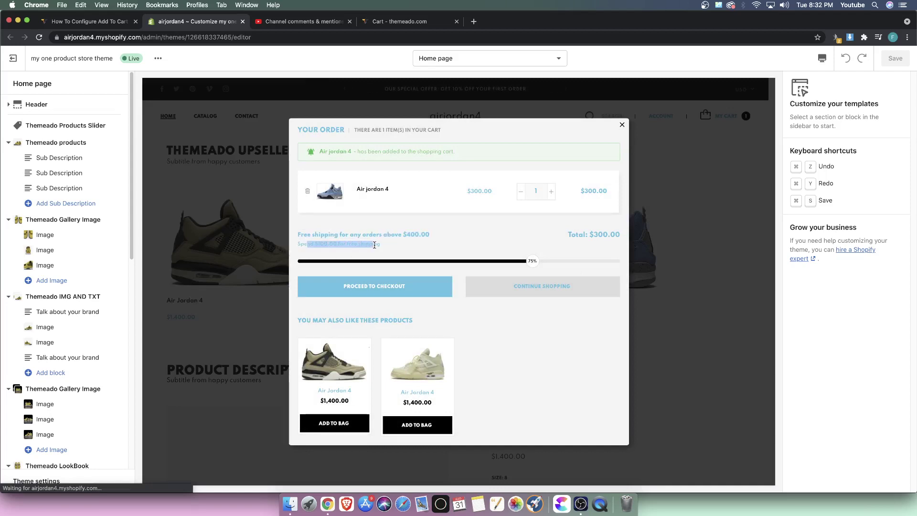
pyautogui.click(374, 244)
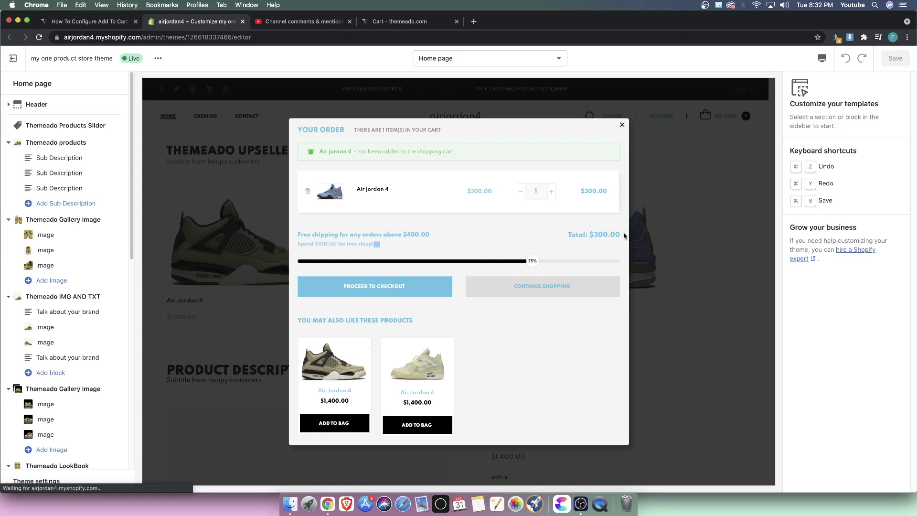
# Step: Add the suggested brown Air Jordan 4 from the order popup, check the total against the free shipping threshold, and close the popup
pyautogui.click(326, 423)
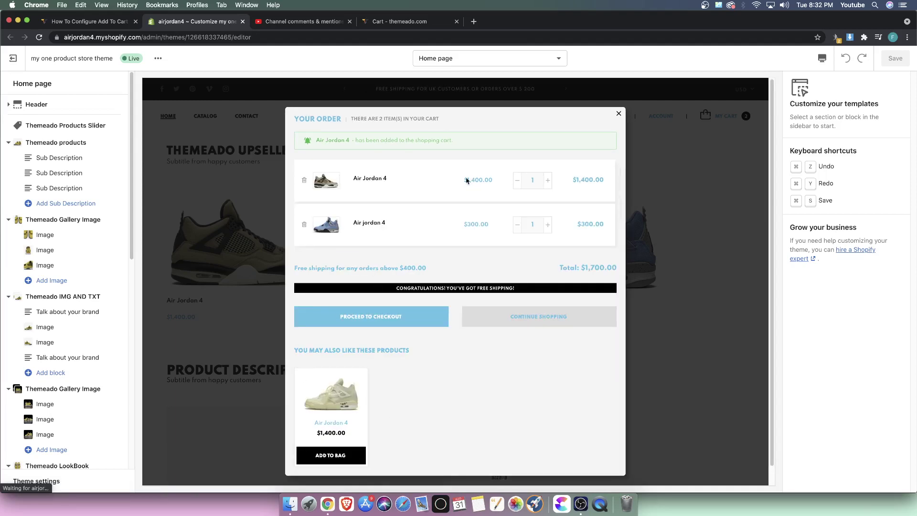
pyautogui.moveTo(480, 188); pyautogui.dragTo(489, 180)
pyautogui.click(489, 180)
pyautogui.moveTo(303, 267); pyautogui.dragTo(487, 286)
pyautogui.click(398, 287)
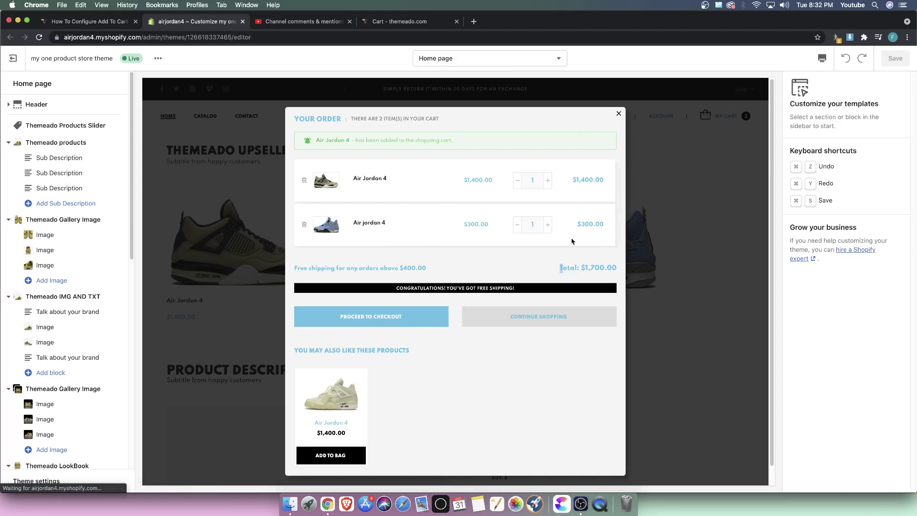
pyautogui.click(618, 114)
# Step: Check the cart drawer's items and total, close it, and open the Themeado Products Slider section settings
pyautogui.click(730, 117)
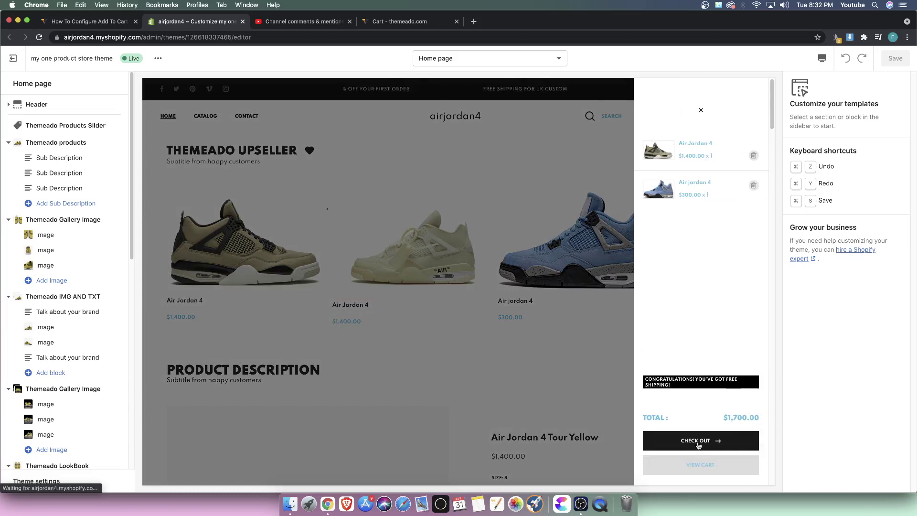
pyautogui.click(438, 392)
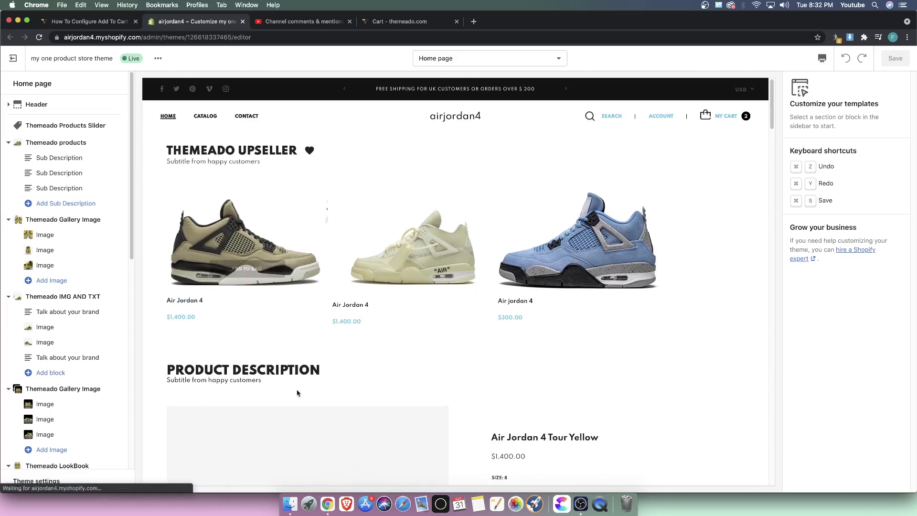
pyautogui.moveTo(215, 203)
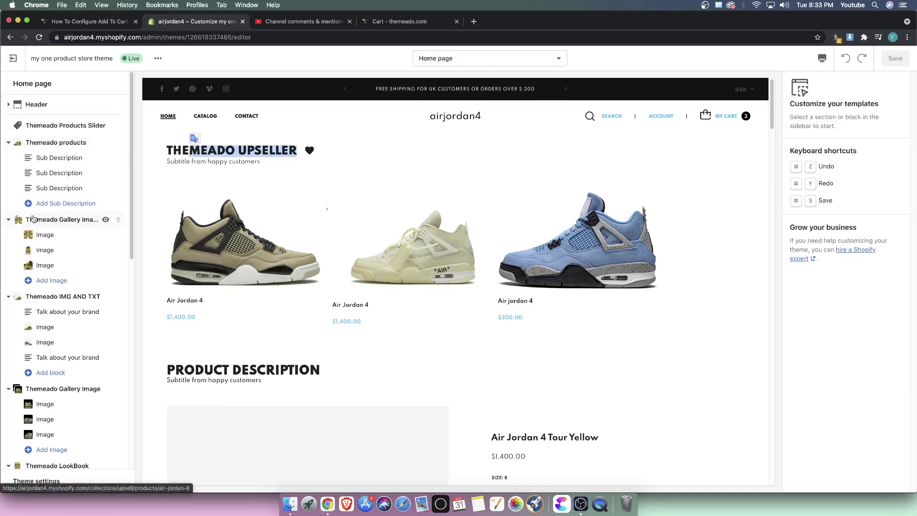
pyautogui.click(60, 125)
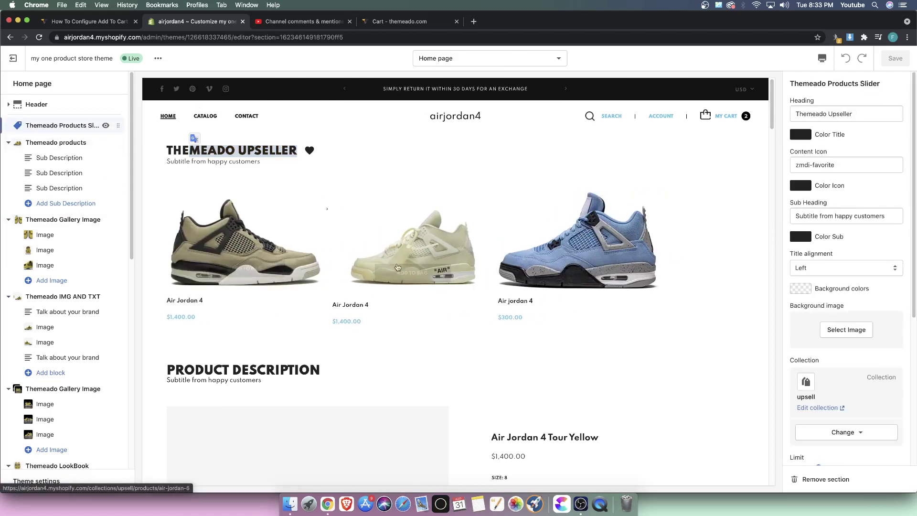
# Step: Leave the theme editor and add the Air Jordan 4 Tour Yellow product to the upsell collection
pyautogui.click(31, 69)
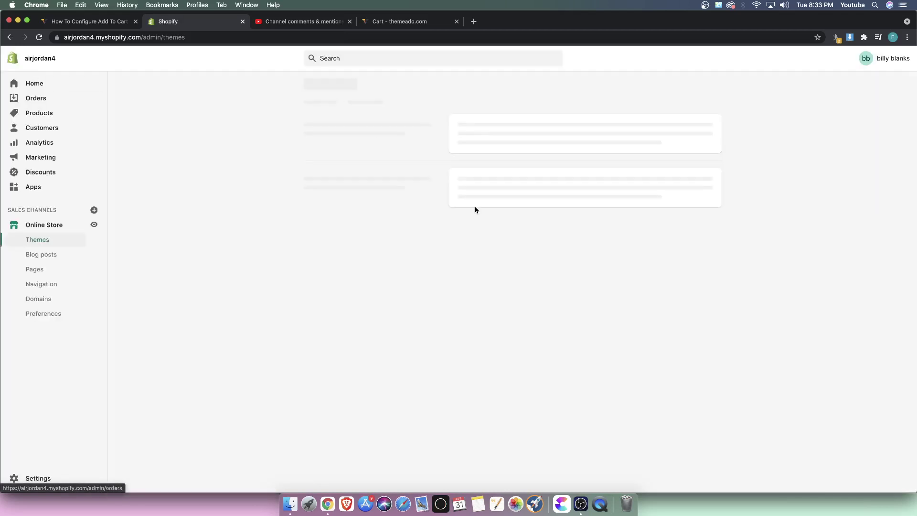
pyautogui.click(39, 113)
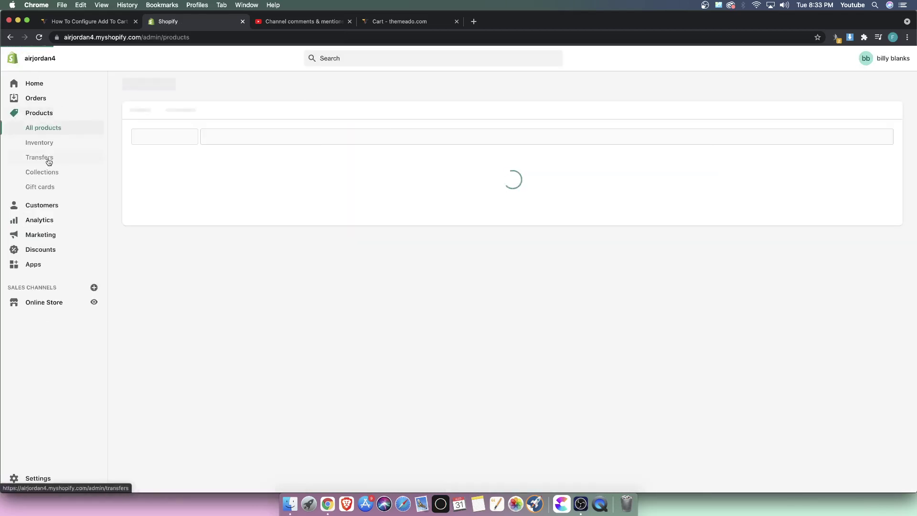
pyautogui.click(41, 173)
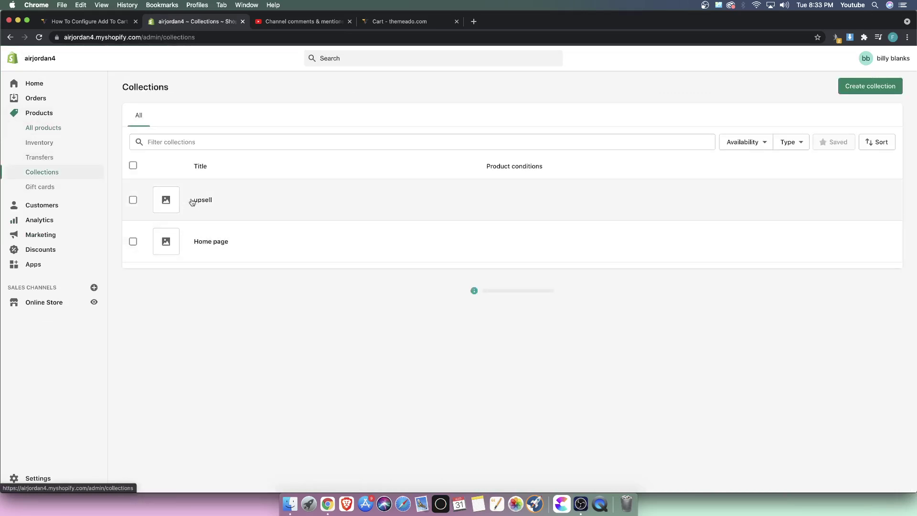
pyautogui.click(201, 200)
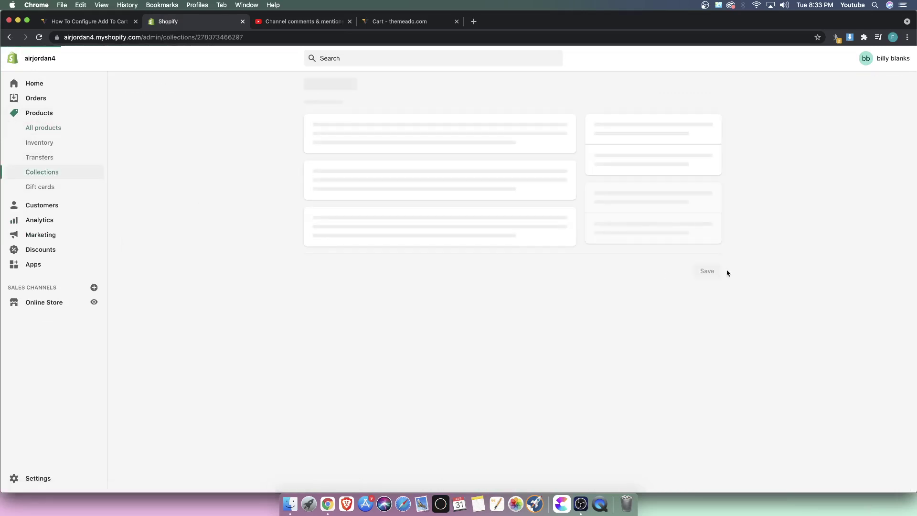
pyautogui.click(442, 309)
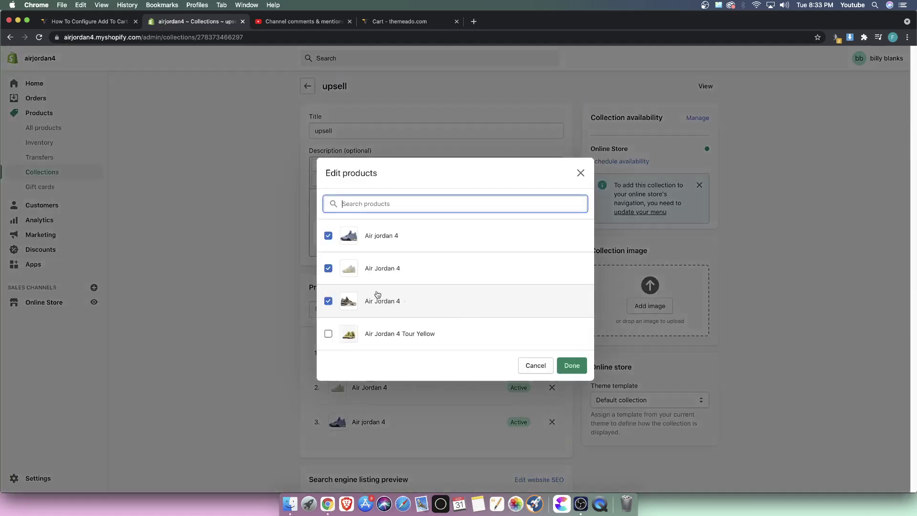
pyautogui.click(328, 330)
pyautogui.click(569, 365)
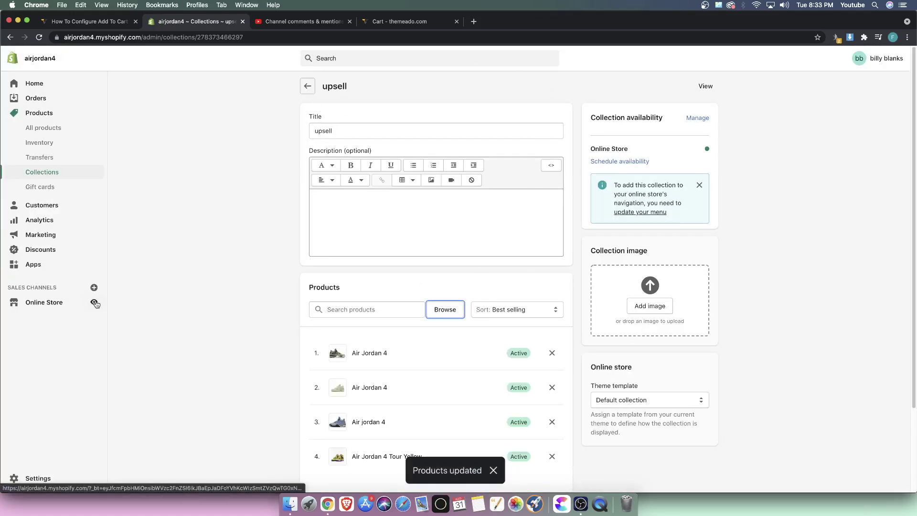
# Step: Reopen the current theme for customizing and slide the Themeado Upseller products forward and back to check the slider
pyautogui.click(77, 302)
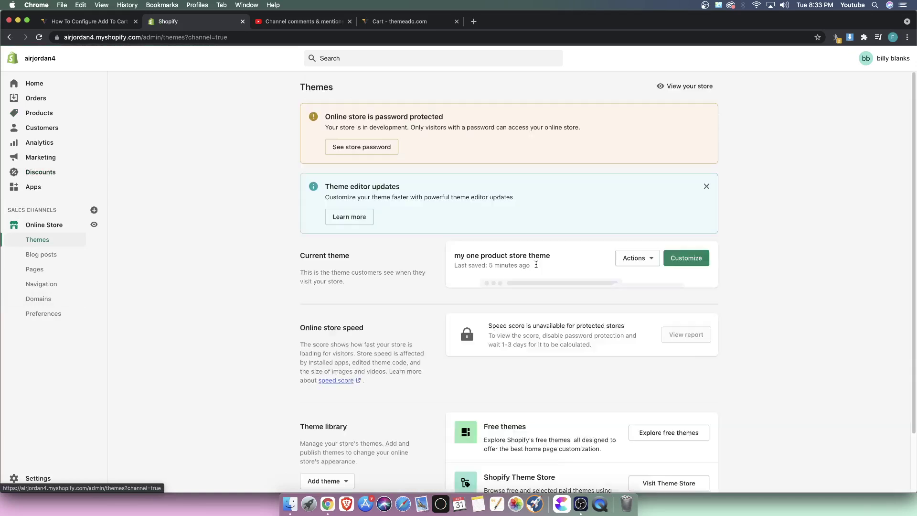
pyautogui.click(664, 257)
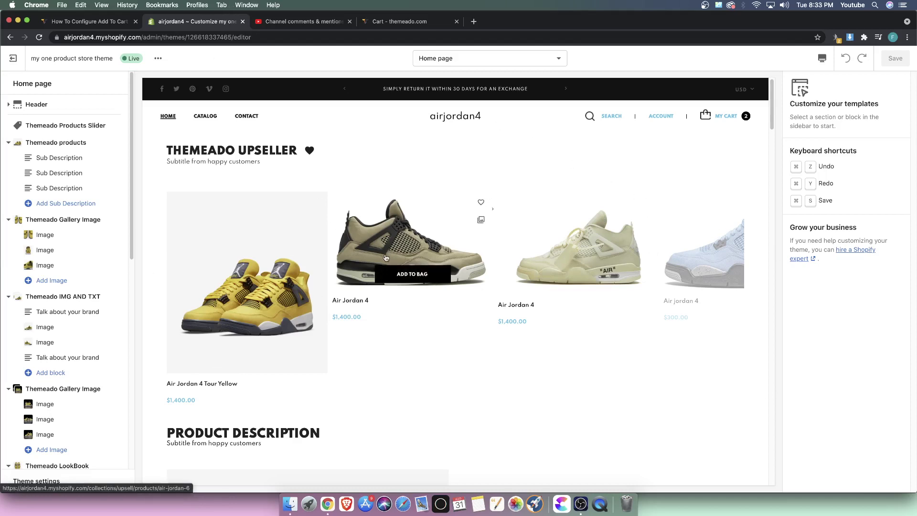
pyautogui.moveTo(389, 317); pyautogui.dragTo(291, 313)
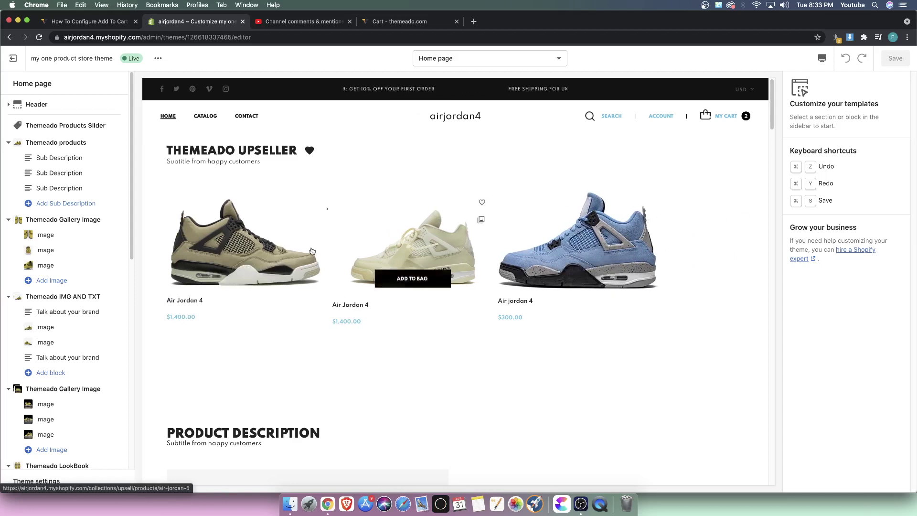
pyautogui.moveTo(299, 299); pyautogui.dragTo(339, 324)
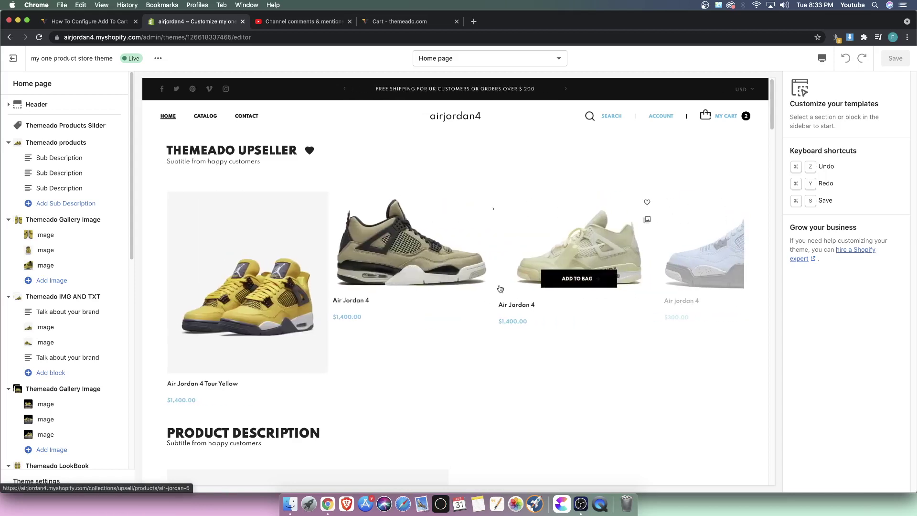
# Step: Enable Show Scrollbar and Show Navigation for the Themeado Products Slider section, saving the theme after each change
pyautogui.scroll(-8, 415, 312)
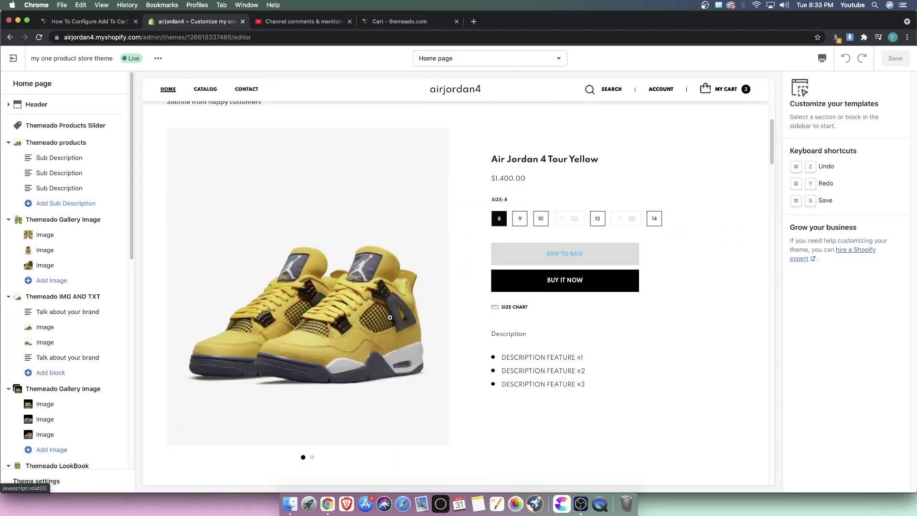
pyautogui.scroll(7, 458, 311)
pyautogui.moveTo(579, 258); pyautogui.dragTo(578, 221)
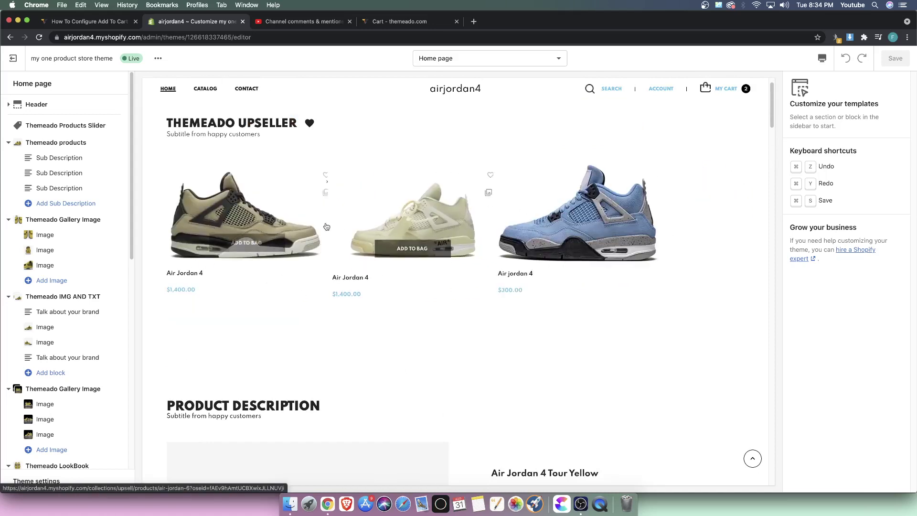
pyautogui.click(68, 125)
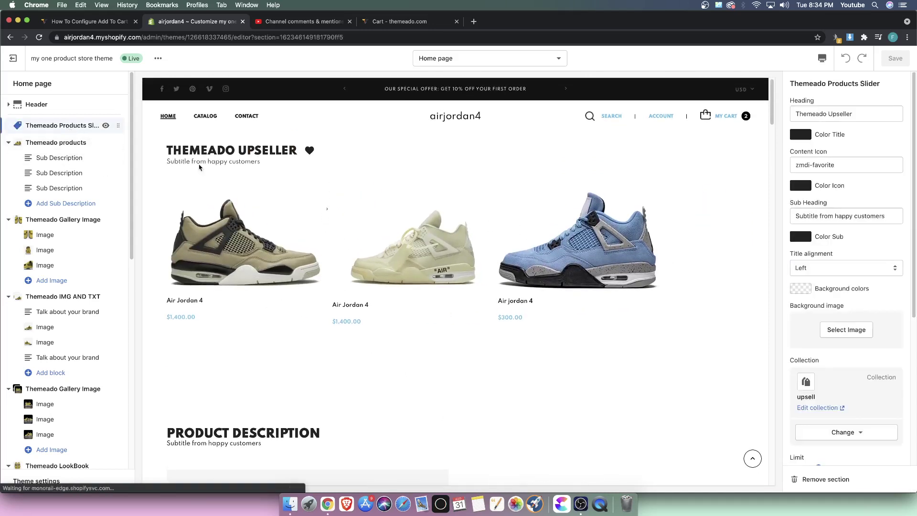
pyautogui.scroll(-5, 824, 412)
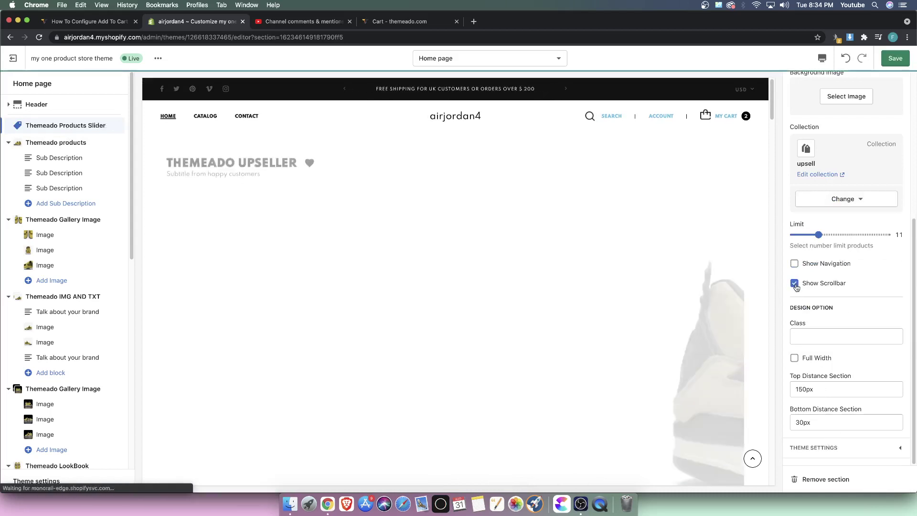
pyautogui.click(895, 61)
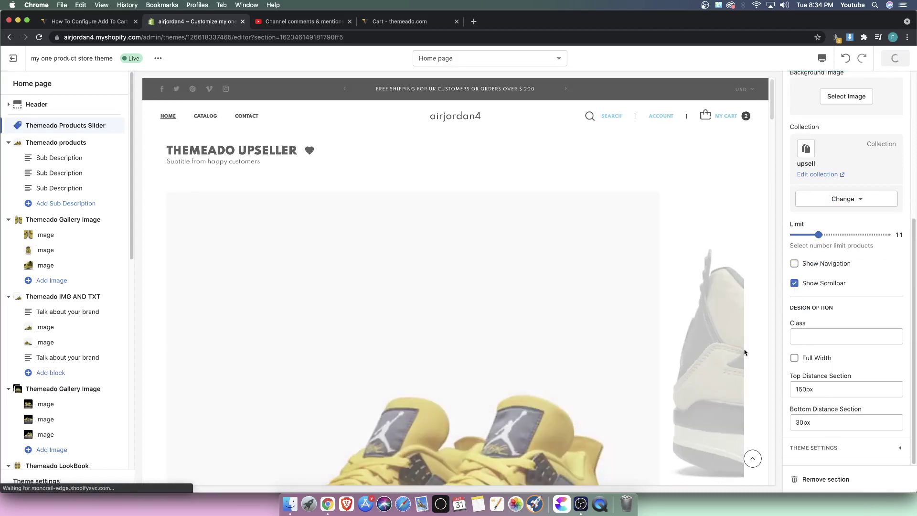
pyautogui.click(794, 264)
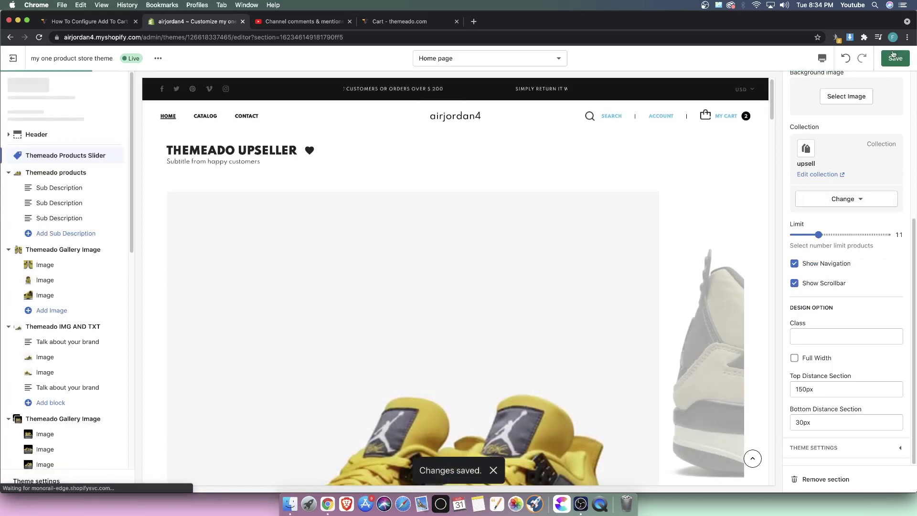
pyautogui.click(893, 57)
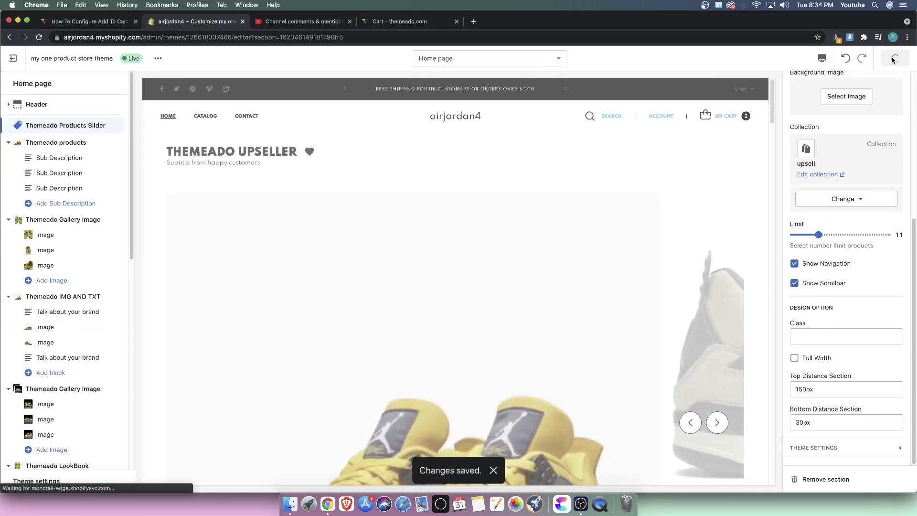
# Step: Check the slider section's theme settings and test its navigation arrows forward and back in the preview
pyautogui.click(824, 451)
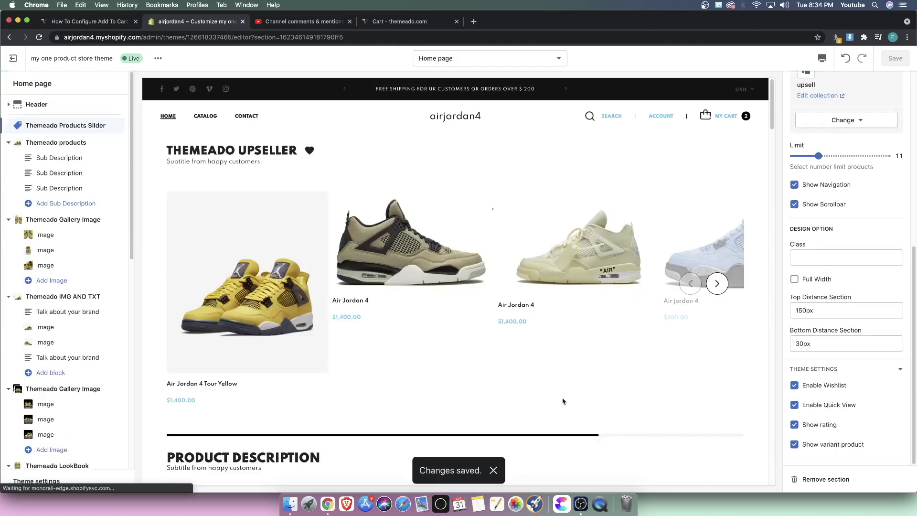
pyautogui.click(898, 372)
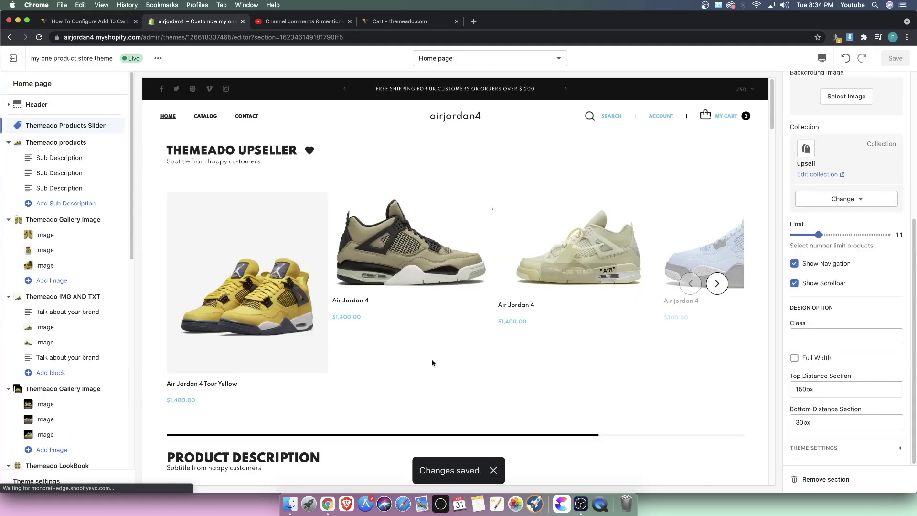
pyautogui.click(716, 284)
pyautogui.click(689, 284)
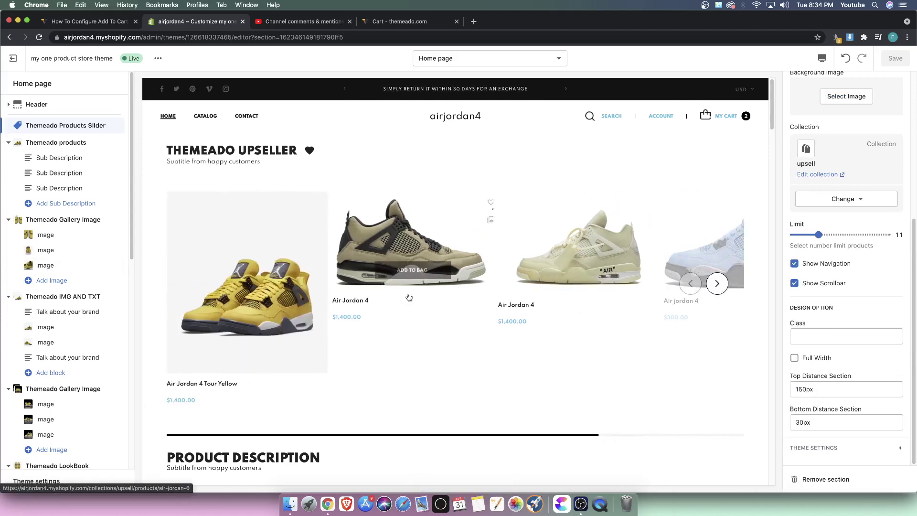
# Step: Examine the home page preview from the upseller slider through the Product Description to the three product feature images
pyautogui.scroll(-5, 335, 277)
pyautogui.scroll(5, 215, 286)
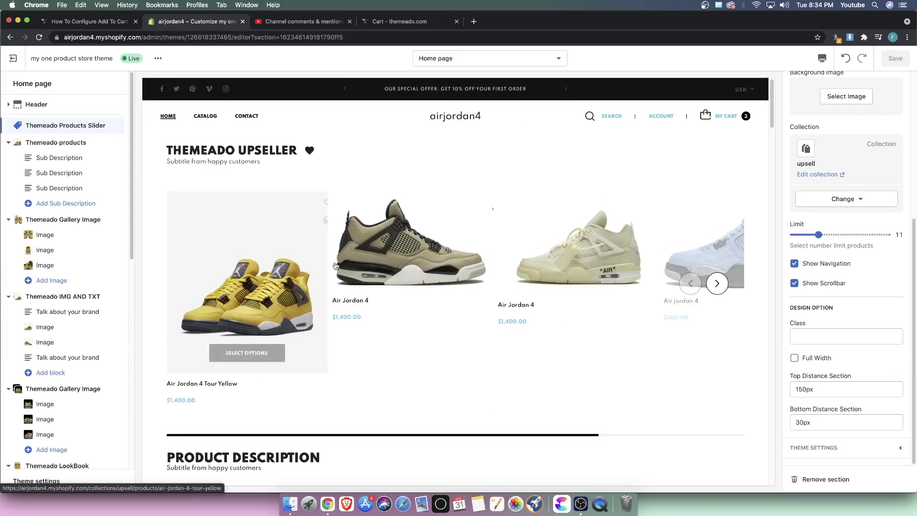
pyautogui.scroll(-8, 418, 333)
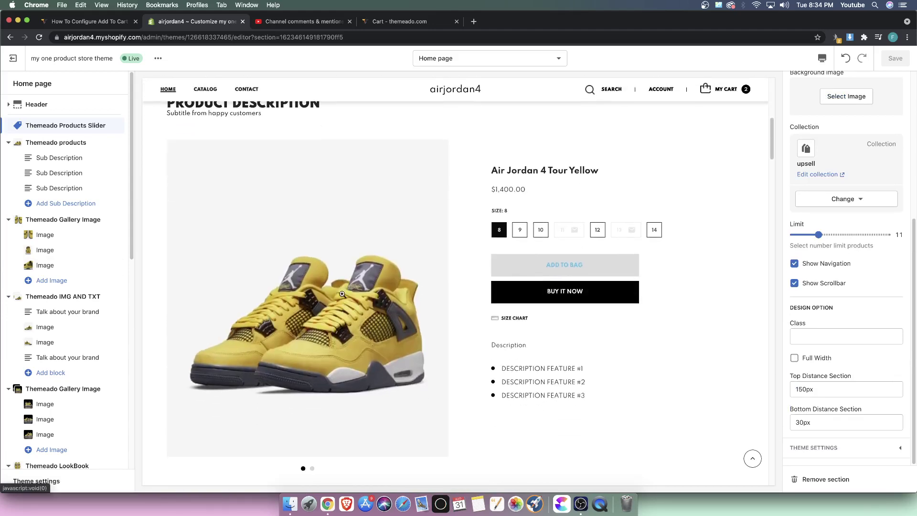
pyautogui.scroll(2, 277, 191)
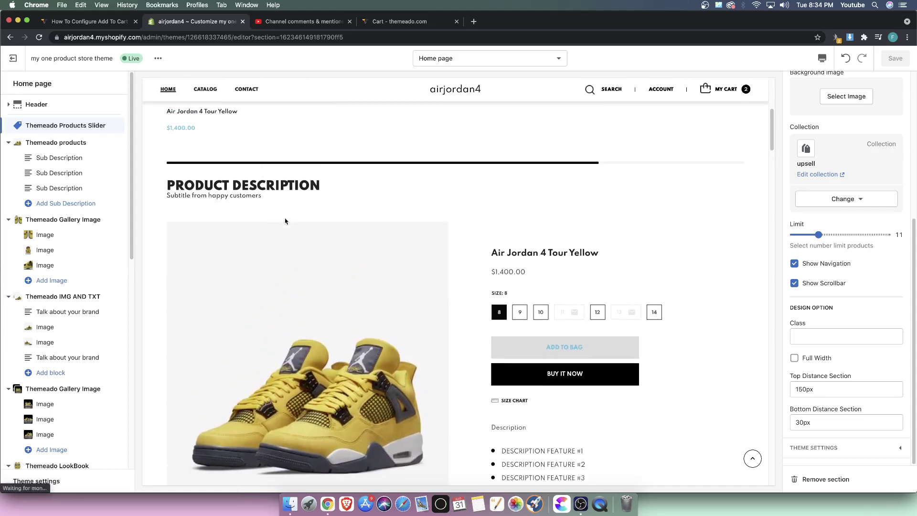
pyautogui.scroll(-3, 286, 220)
pyautogui.scroll(-3, 365, 323)
pyautogui.scroll(-5, 365, 323)
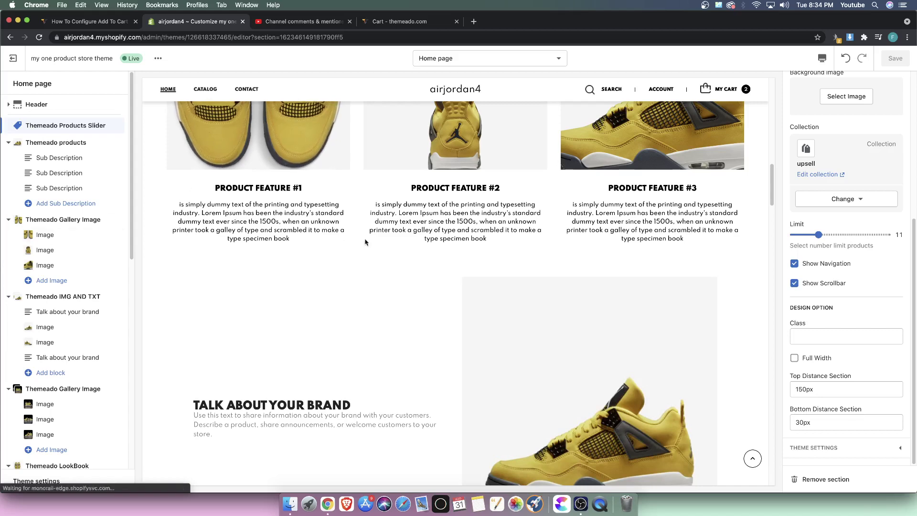
pyautogui.scroll(2, 478, 267)
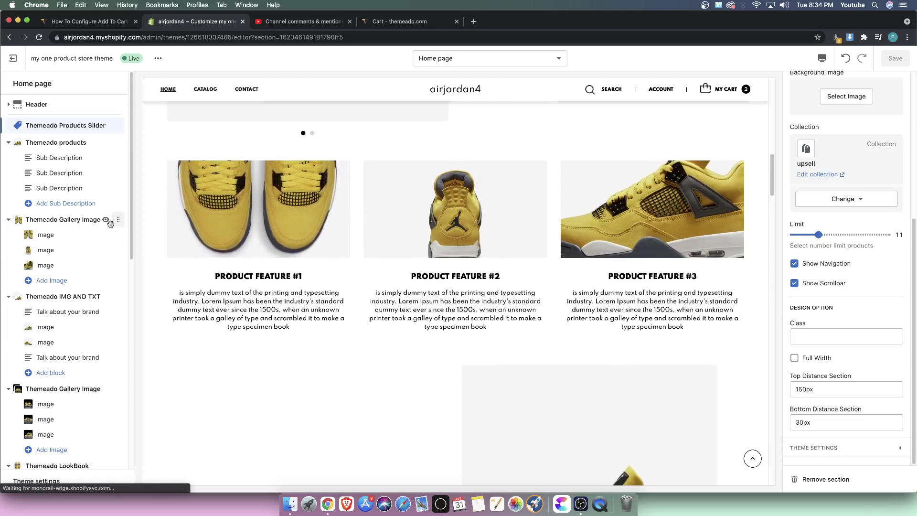
# Step: Open the Themeado Gallery Image section settings and examine the product feature texts, brand text and dark gallery images
pyautogui.click(62, 222)
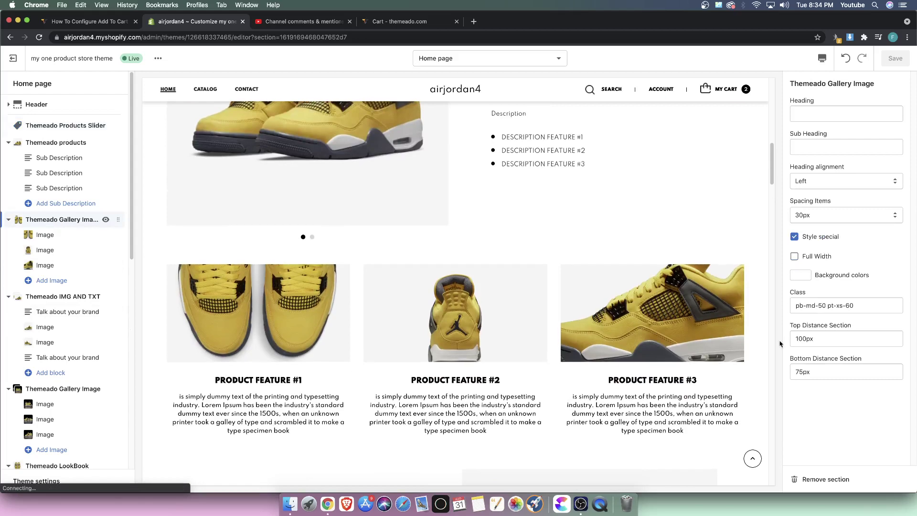
pyautogui.moveTo(675, 325); pyautogui.dragTo(634, 273)
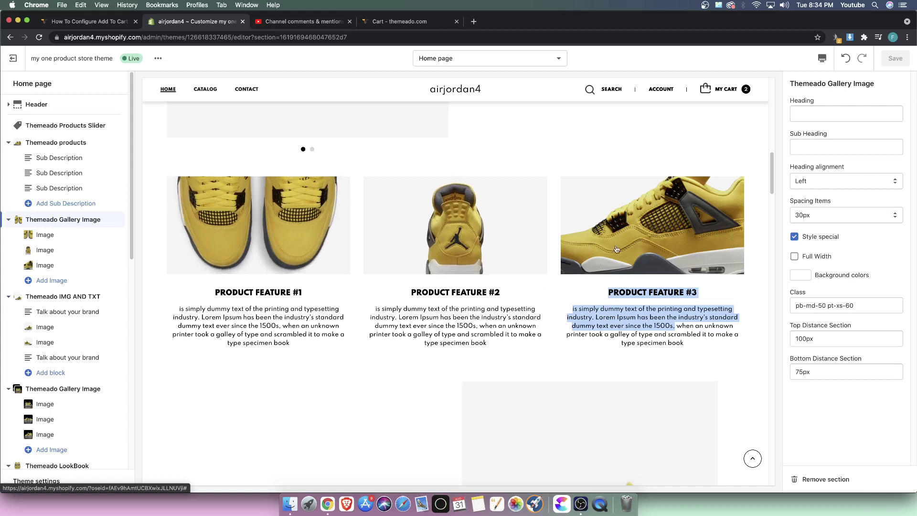
pyautogui.scroll(-5, 549, 327)
pyautogui.moveTo(234, 233); pyautogui.dragTo(438, 248)
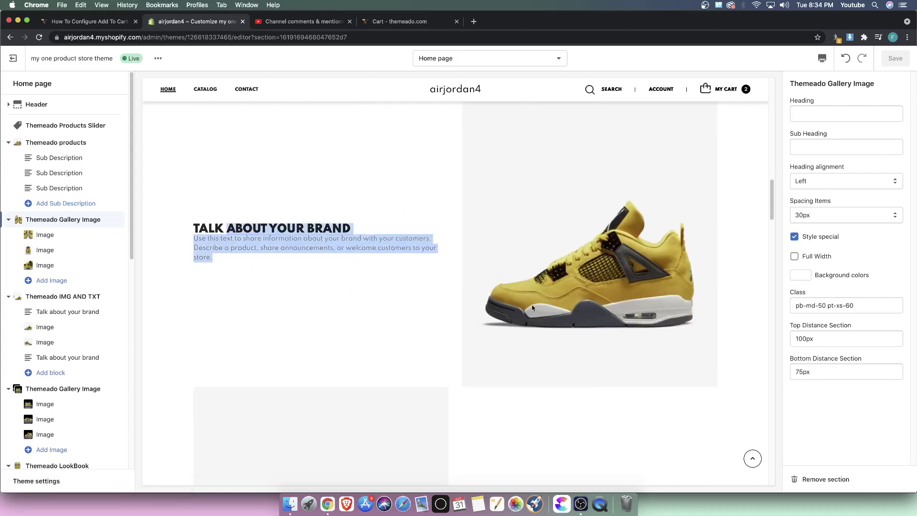
pyautogui.scroll(-10, 500, 283)
pyautogui.scroll(-2, 491, 274)
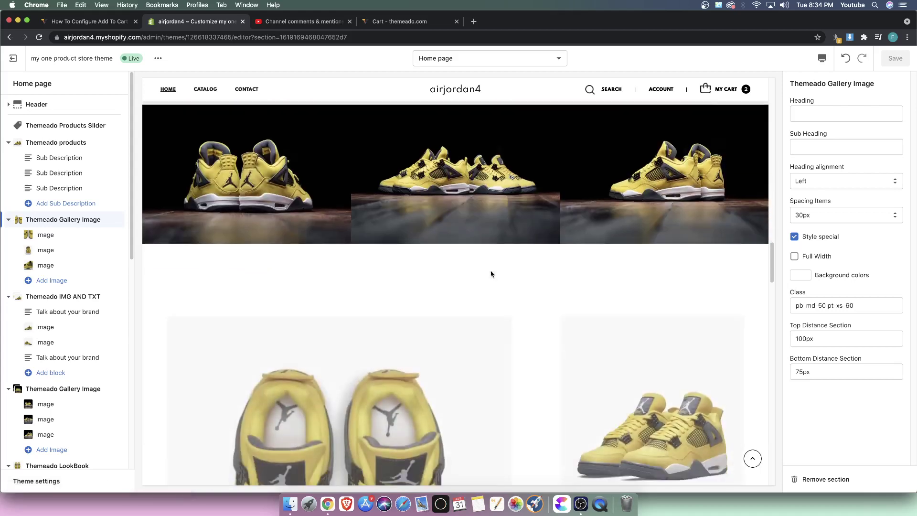
pyautogui.scroll(1, 413, 266)
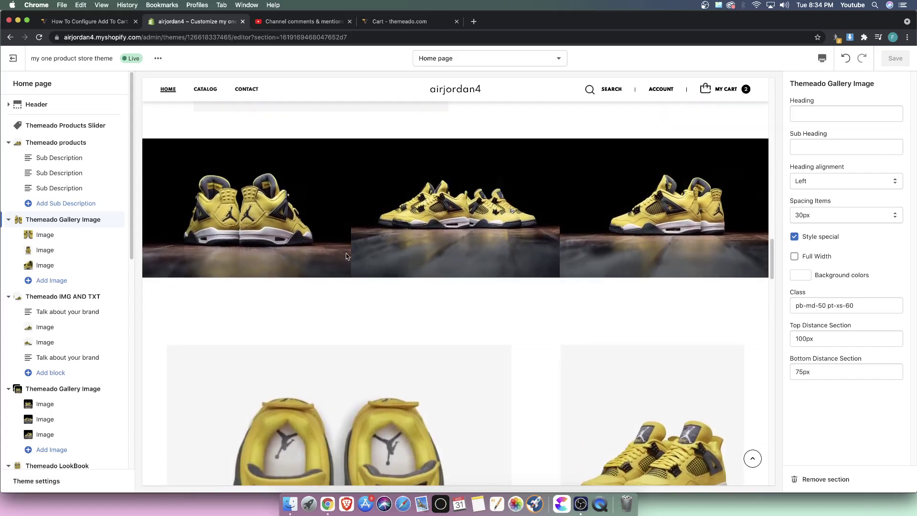
# Step: Examine the lookbook, policy, video and remaining image sections of the home page preview, returning to the lookbook
pyautogui.scroll(-8, 605, 285)
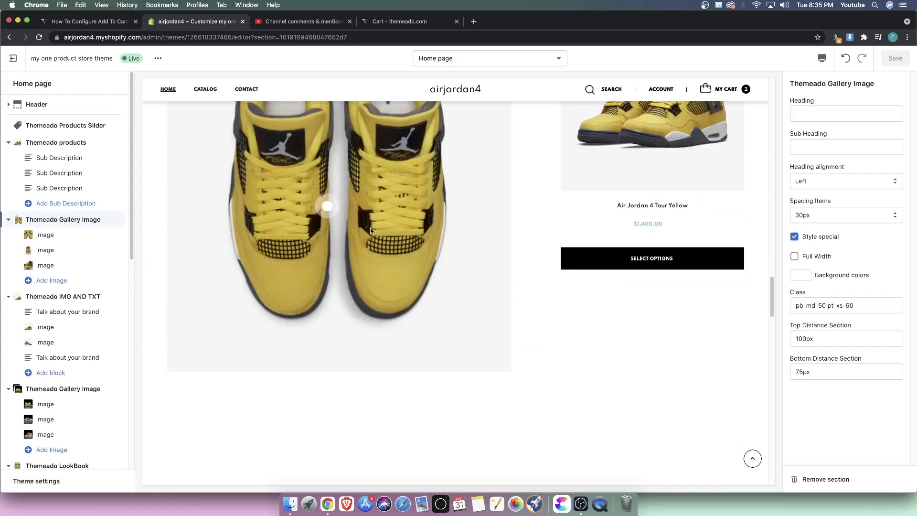
pyautogui.scroll(-8, 534, 397)
pyautogui.scroll(5, 534, 397)
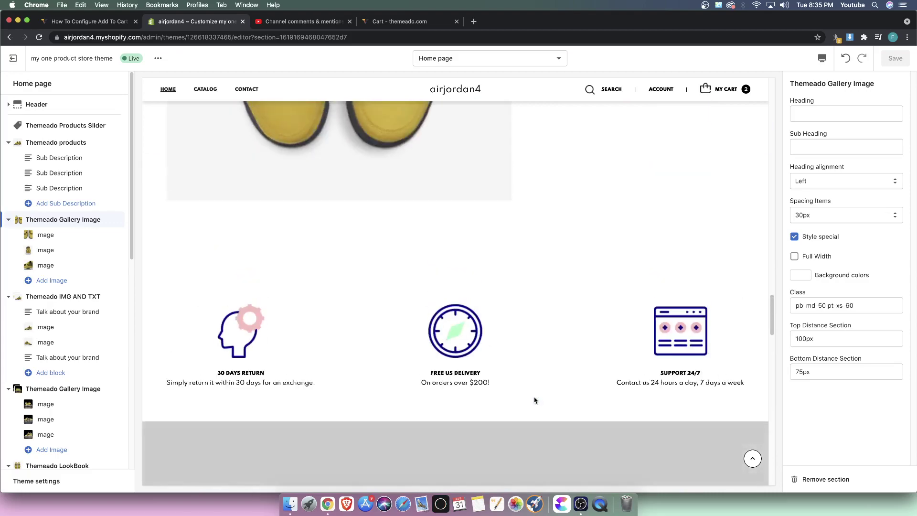
pyautogui.scroll(-4, 497, 363)
pyautogui.scroll(15, 460, 327)
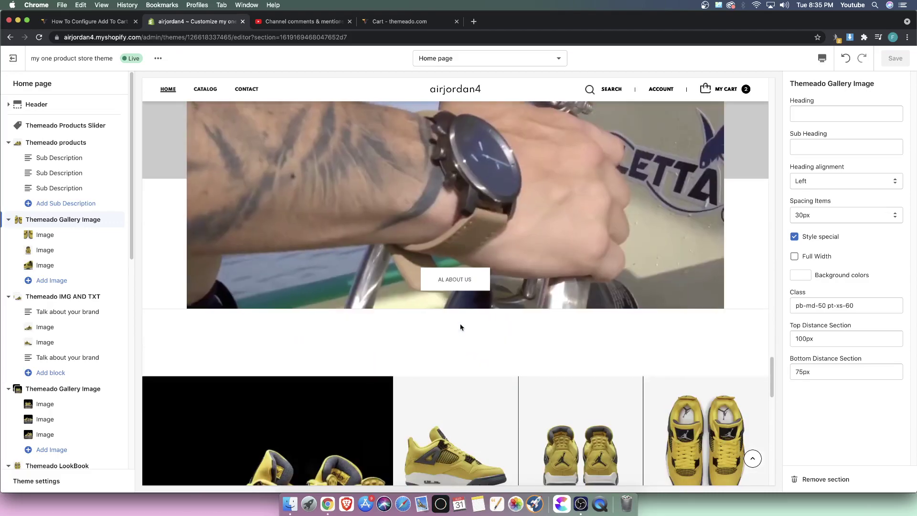
pyautogui.scroll(-10, 580, 225)
pyautogui.scroll(5, 596, 225)
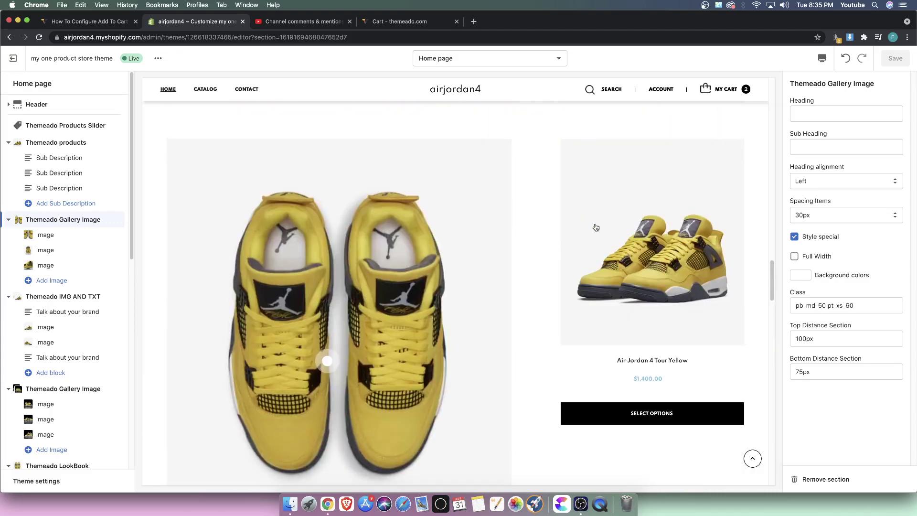
pyautogui.scroll(2, 565, 245)
pyautogui.scroll(-3, 432, 282)
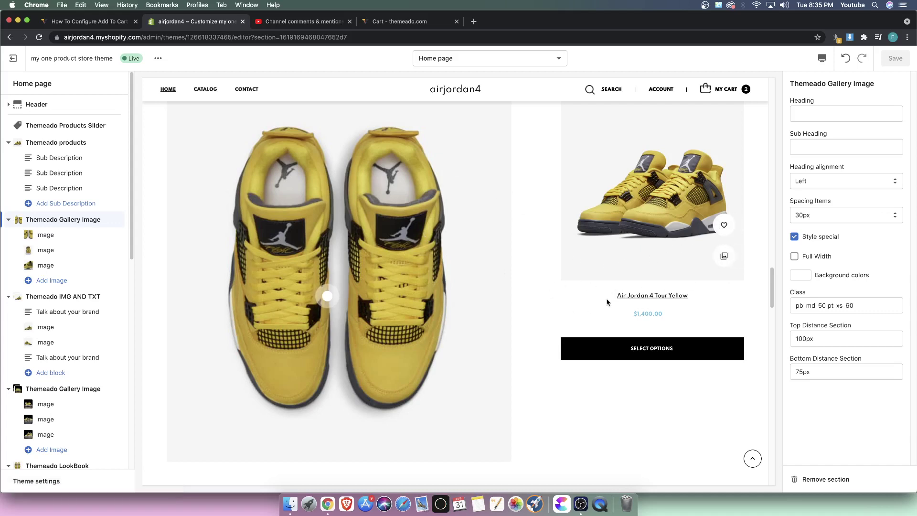
pyautogui.scroll(-10, 348, 311)
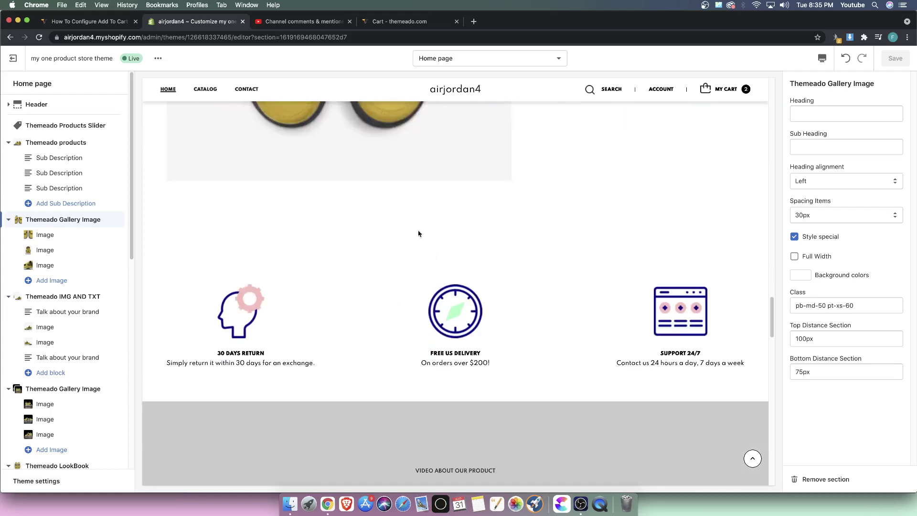
pyautogui.scroll(-5, 365, 258)
pyautogui.scroll(15, 363, 257)
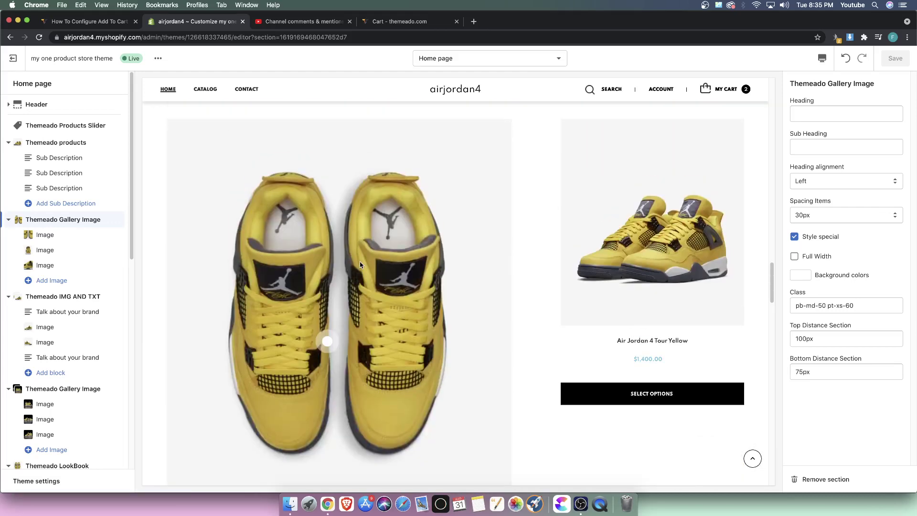
# Step: Compare the lookbook, brand text, gallery and video sections in the preview with the entries in the section list
pyautogui.scroll(-4, 451, 244)
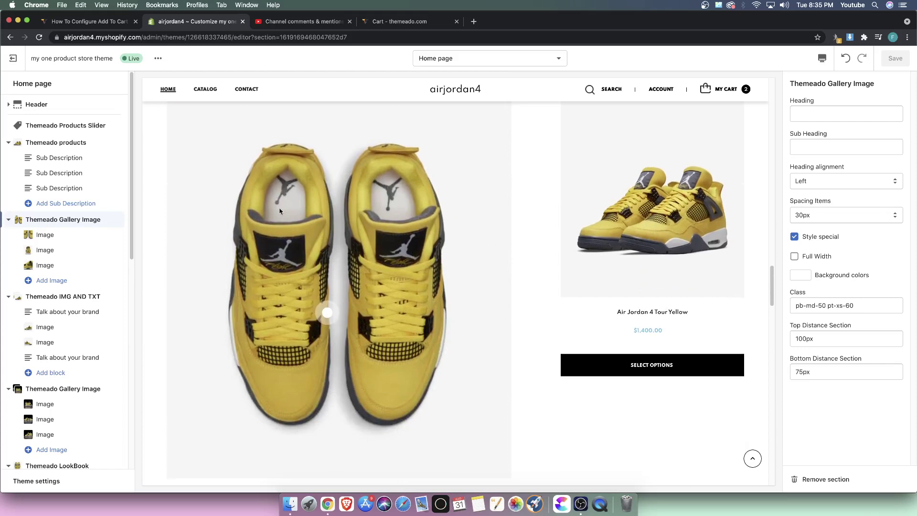
pyautogui.scroll(6, 431, 335)
pyautogui.scroll(-9, 519, 299)
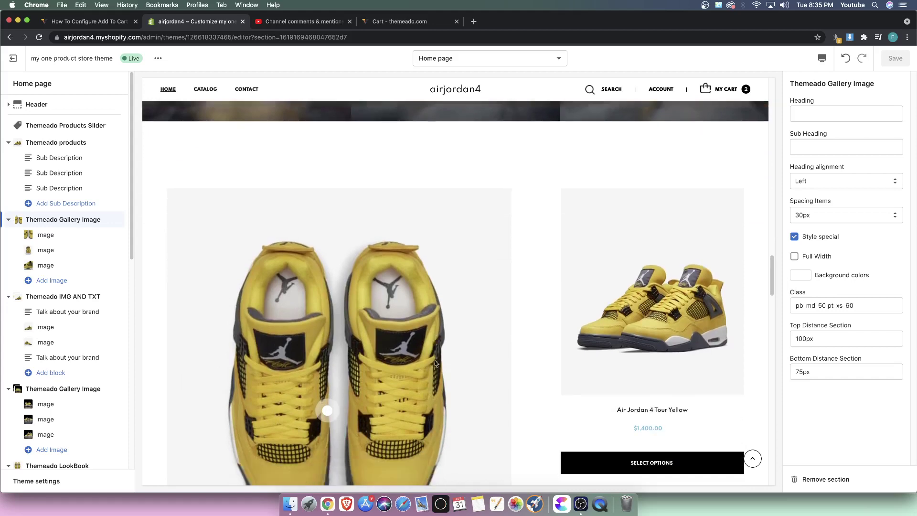
pyautogui.scroll(-7, 72, 313)
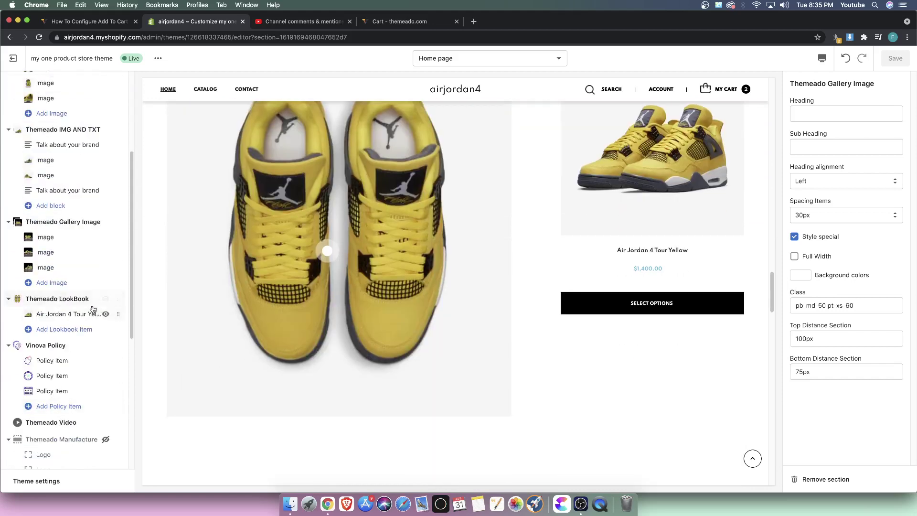
pyautogui.scroll(15, 259, 295)
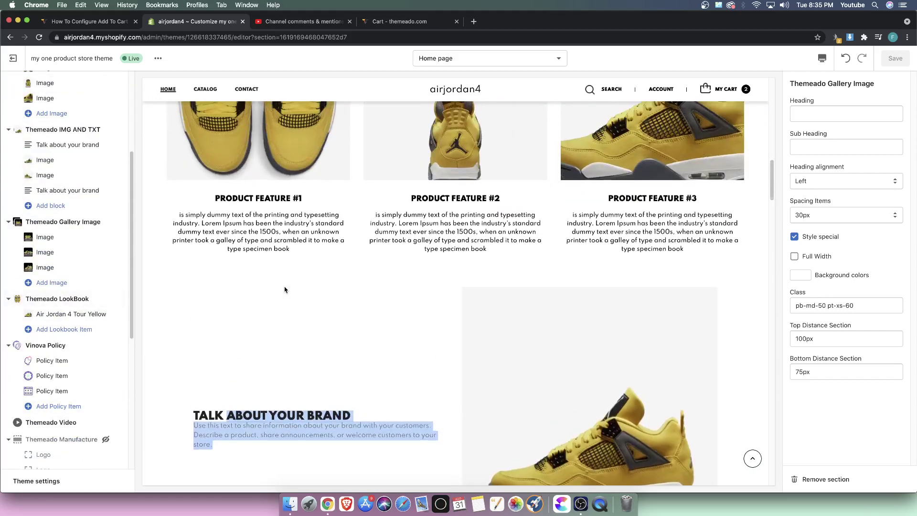
pyautogui.scroll(-15, 310, 272)
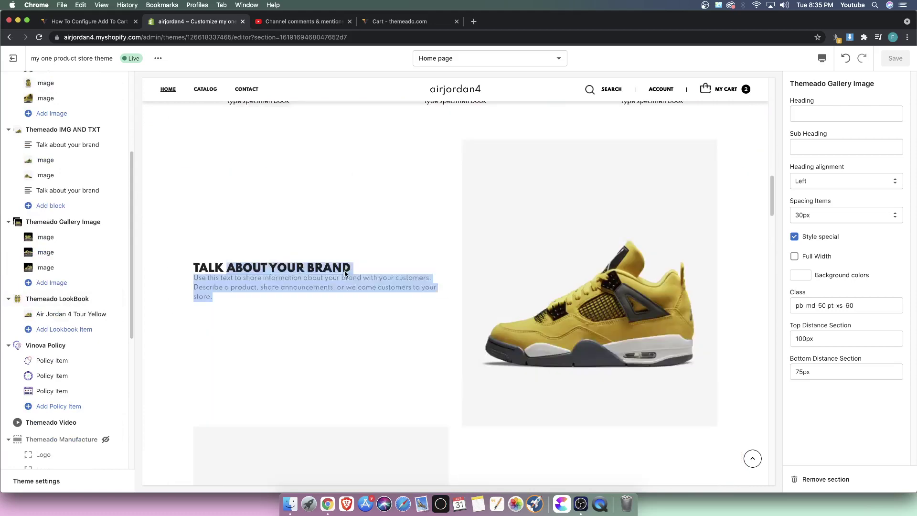
pyautogui.scroll(3, 281, 288)
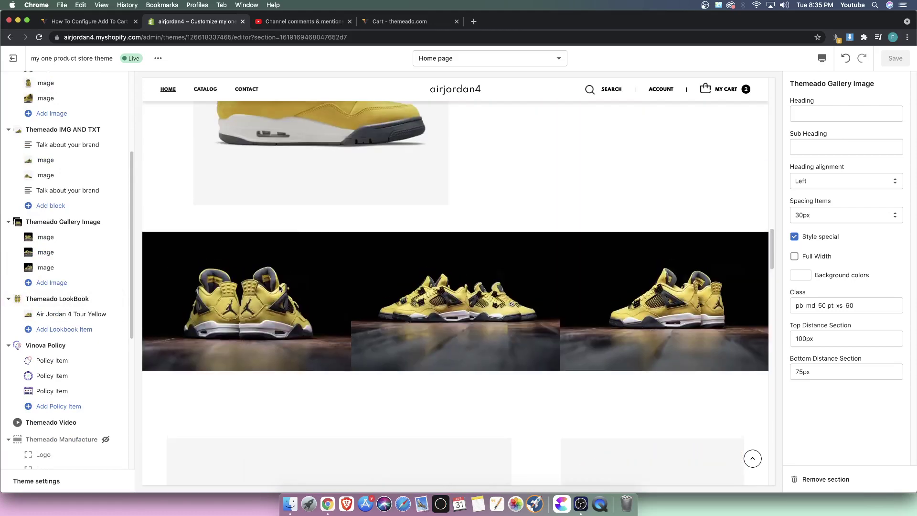
pyautogui.scroll(-5, 277, 289)
pyautogui.scroll(-12, 275, 290)
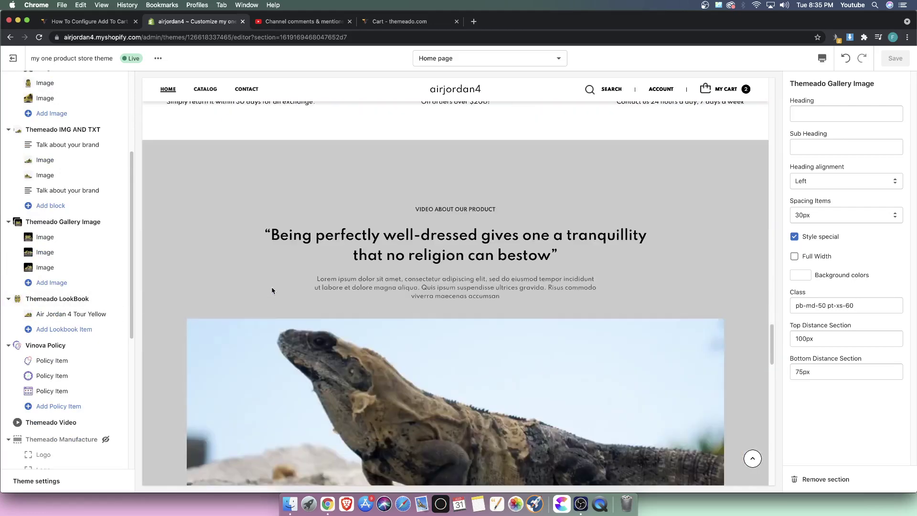
pyautogui.scroll(5, 272, 291)
pyautogui.scroll(6, 273, 291)
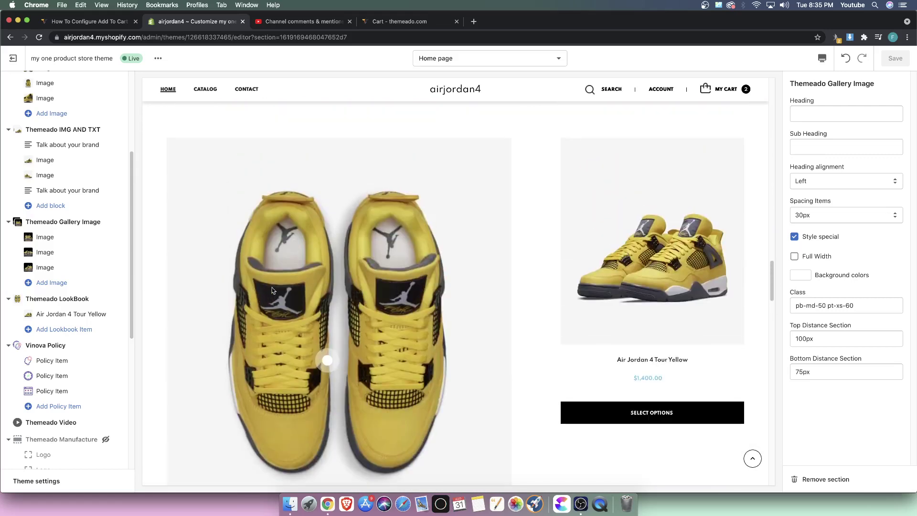
# Step: Enlarge an image from the shoe image grid above the blog, advance to the following image, and close the enlarged view
pyautogui.scroll(-8, 272, 291)
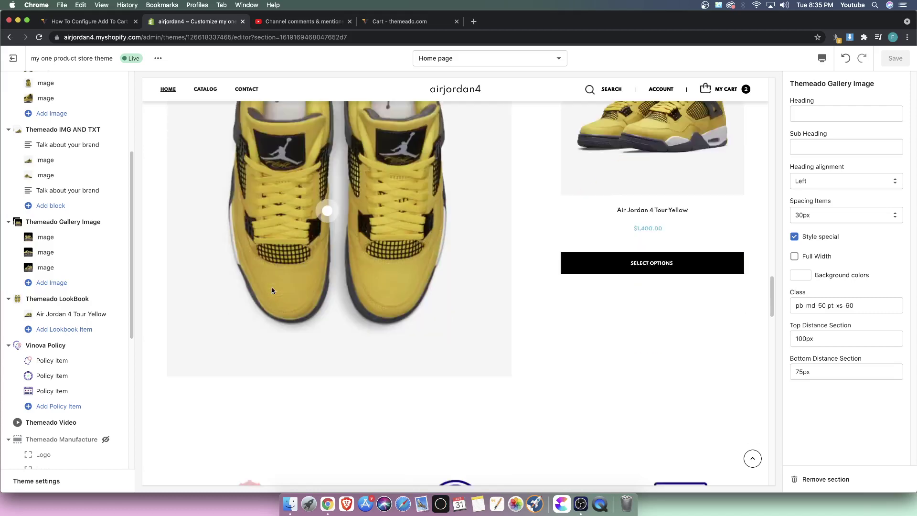
pyautogui.scroll(-10, 272, 290)
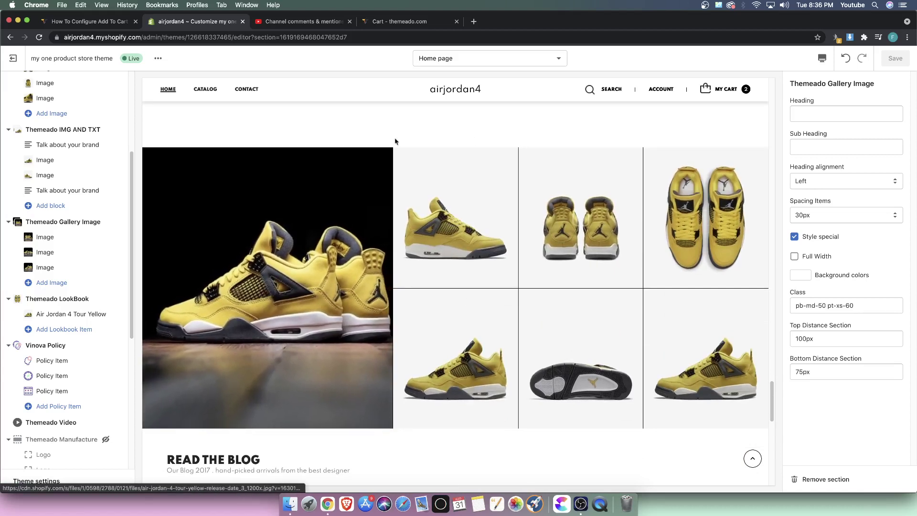
pyautogui.click(631, 293)
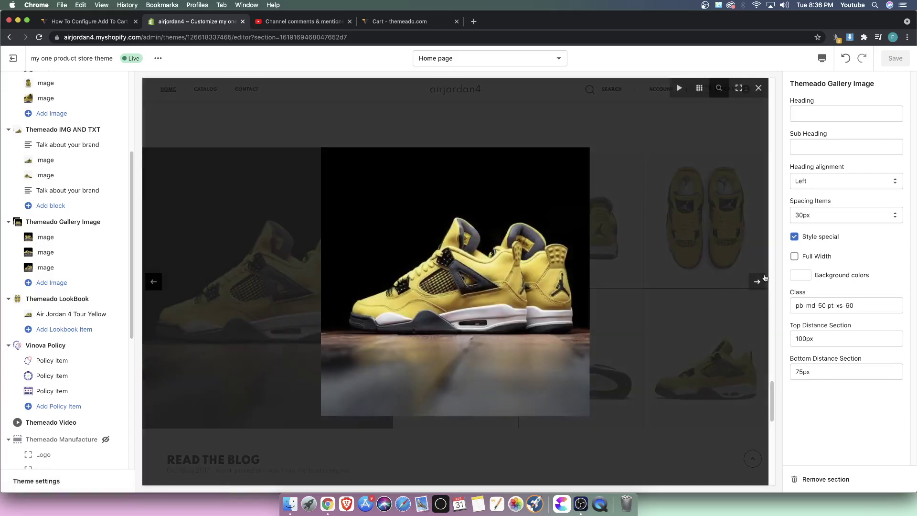
pyautogui.click(757, 281)
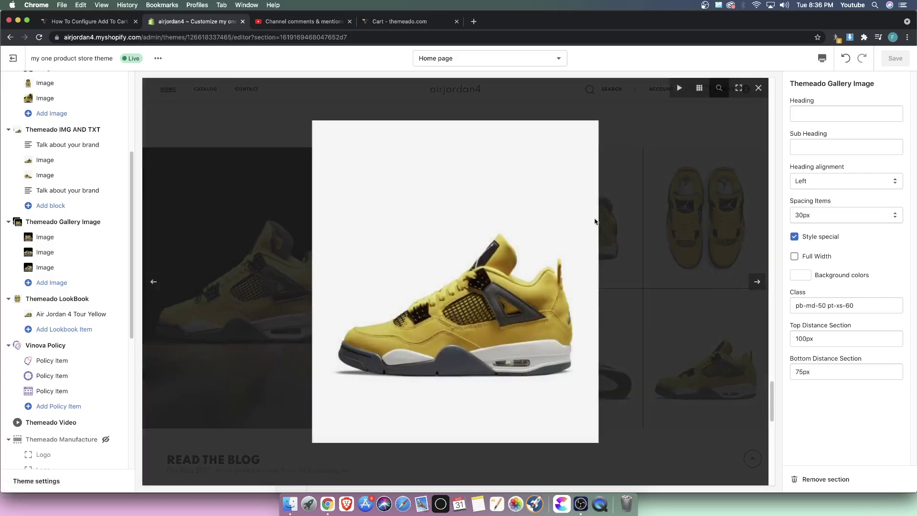
pyautogui.click(595, 221)
# Step: Examine the Read the Blog section of the home page preview and return to the Themeado Upseller slider
pyautogui.scroll(-6, 301, 466)
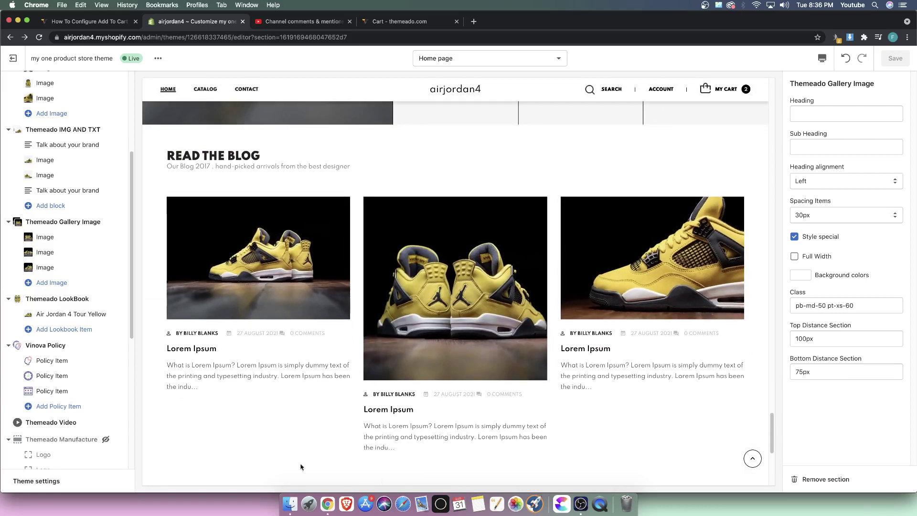
pyautogui.scroll(-4, 334, 430)
pyautogui.scroll(4, 684, 354)
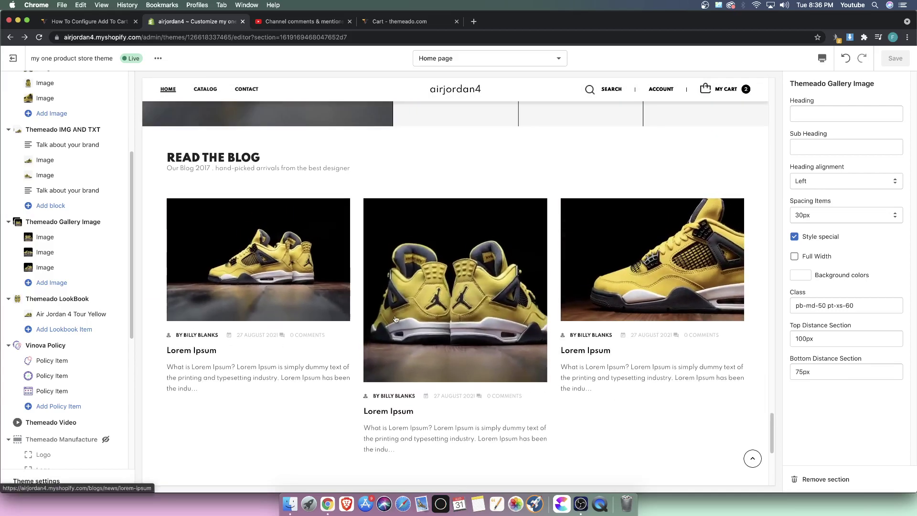
pyautogui.scroll(15, 549, 316)
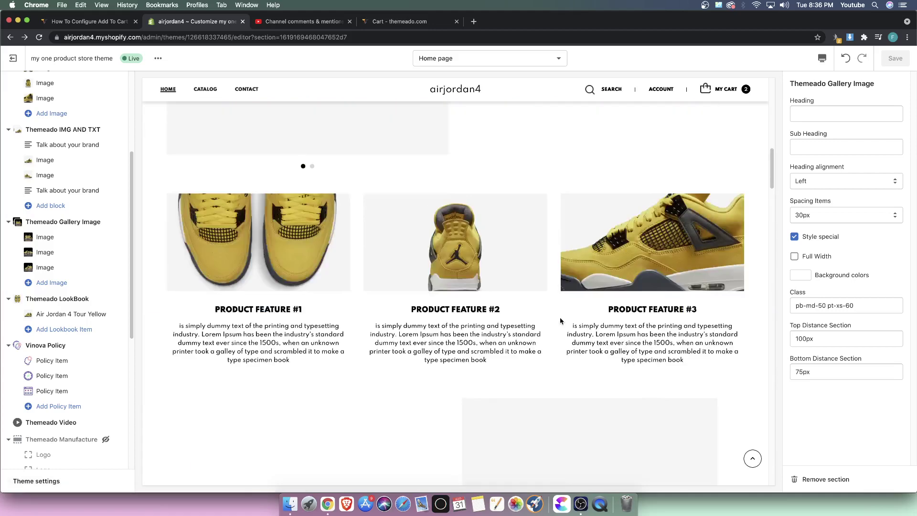
pyautogui.scroll(10, 560, 320)
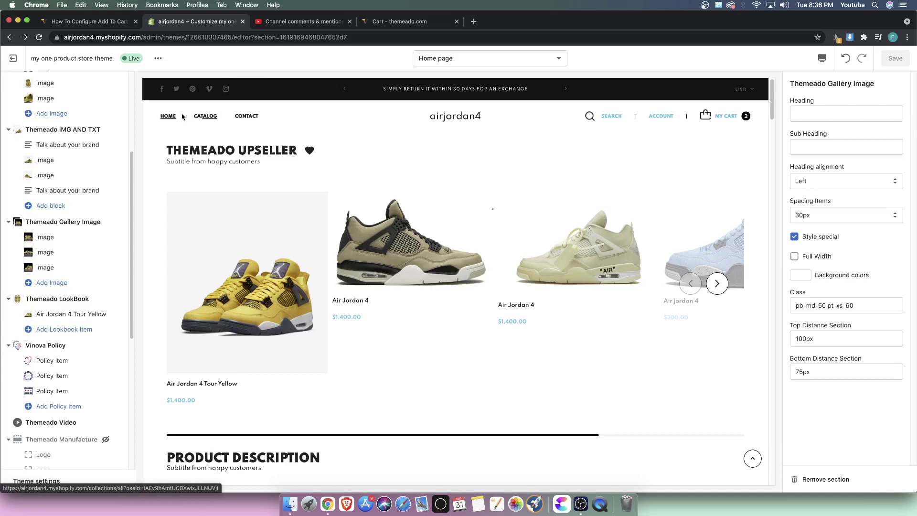
# Step: Open the store's Catalog page in the preview and examine the separate Air Jordan 4 product listings and the sidebar filters
pyautogui.click(200, 119)
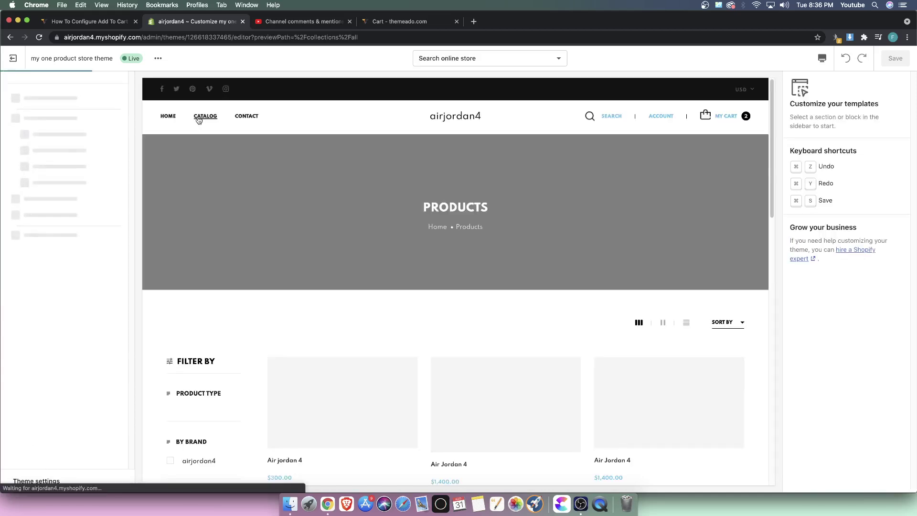
pyautogui.scroll(-5, 507, 296)
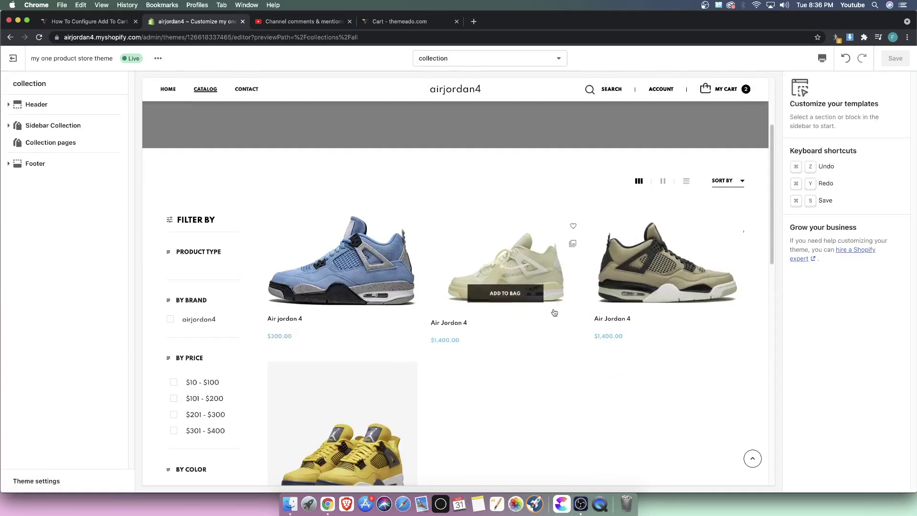
pyautogui.scroll(-3, 504, 348)
pyautogui.scroll(-5, 465, 351)
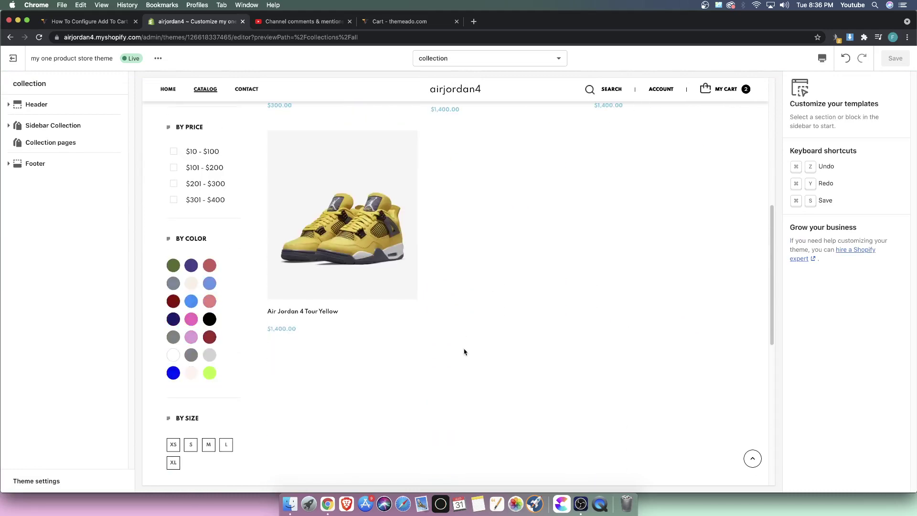
pyautogui.scroll(5, 429, 352)
pyautogui.scroll(5, 337, 217)
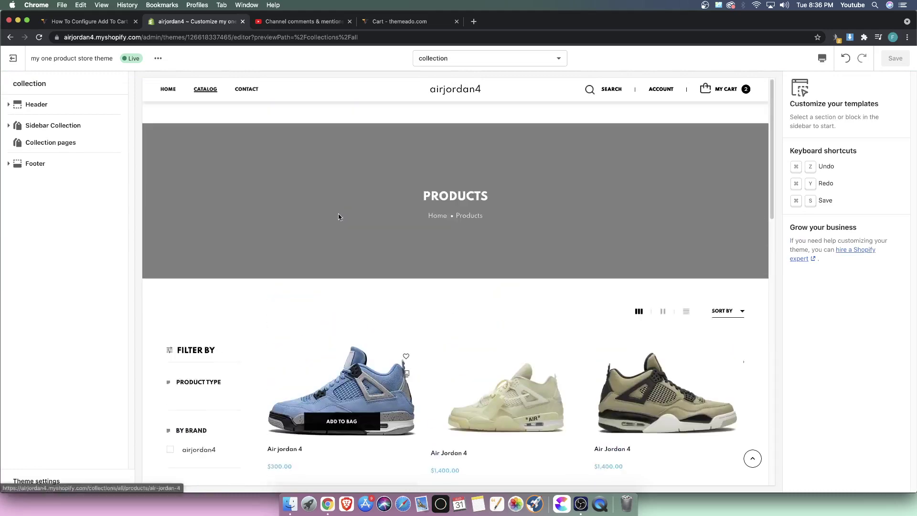
pyautogui.scroll(-3, 397, 232)
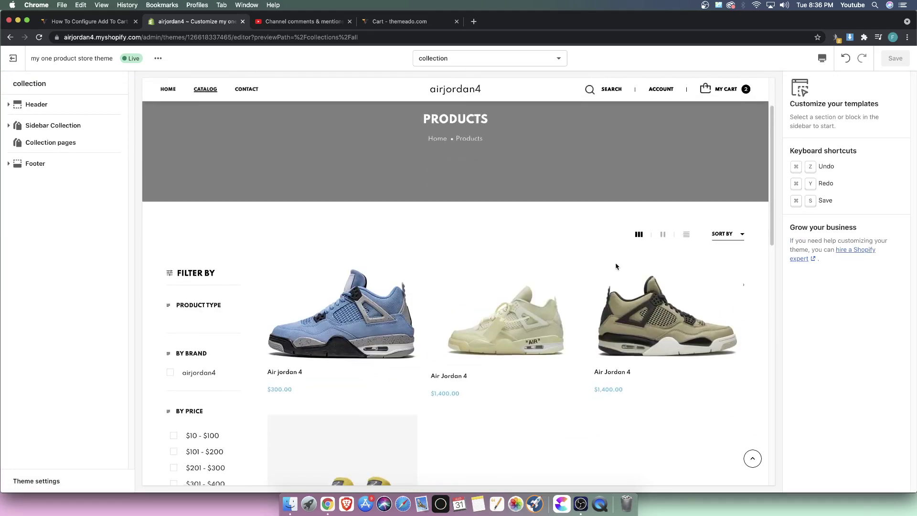
pyautogui.scroll(-5, 249, 117)
pyautogui.scroll(5, 196, 103)
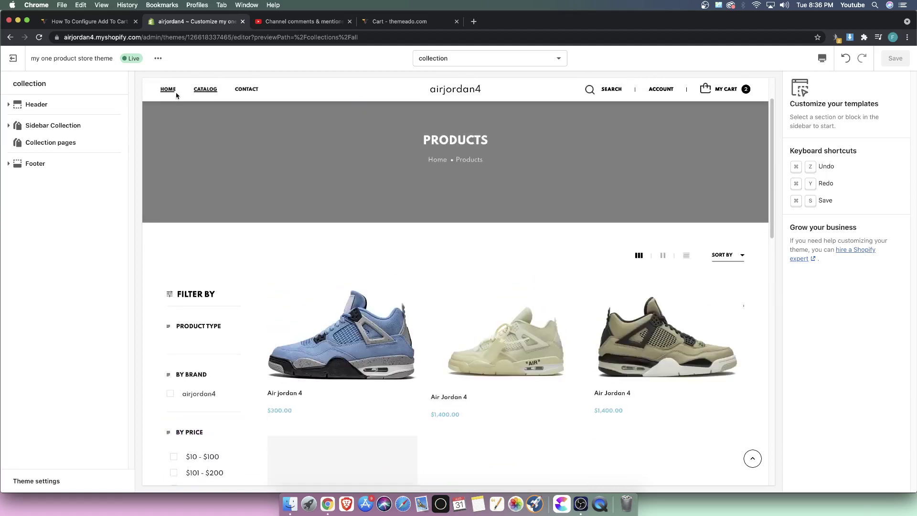